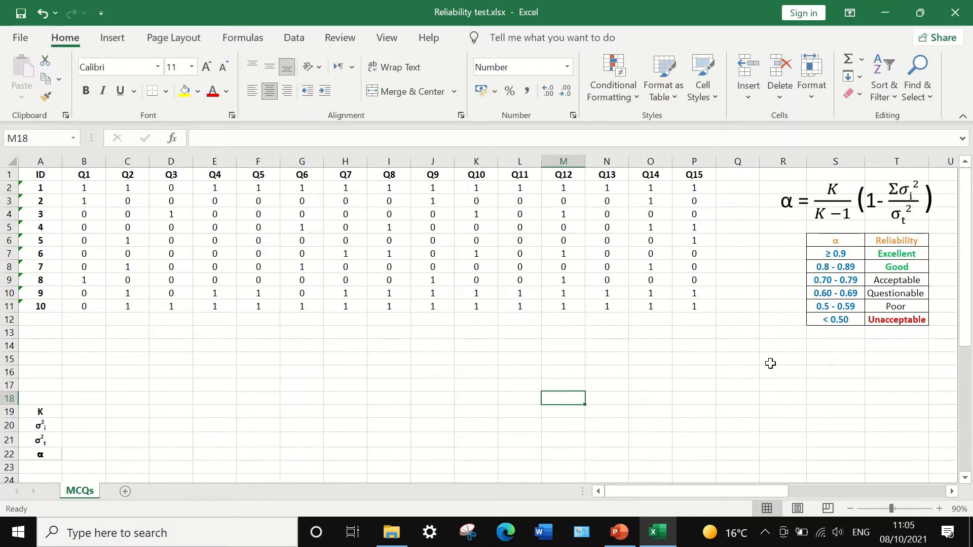
Step: Add the column header "Total score" in cell Q1, beside Q15
left_click(737, 176)
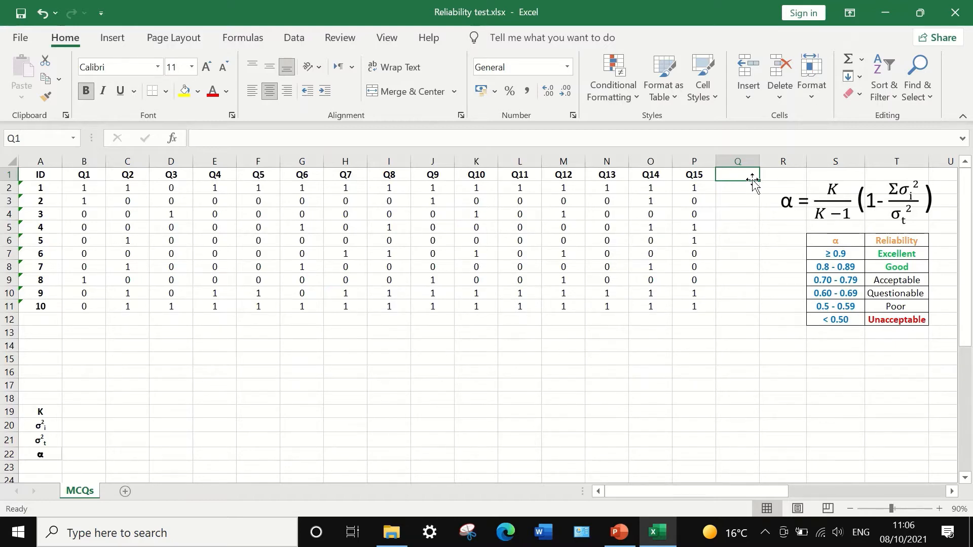
type("To")
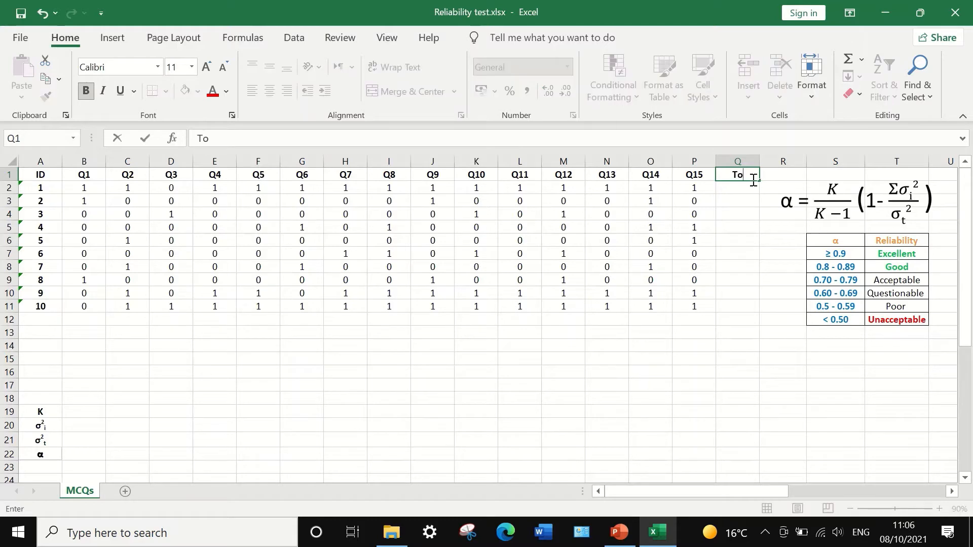
type("tal score")
Step: Sum B2:P2 in cell Q2 and fill the formula down to Q11 for all ten respondents
left_click(738, 192)
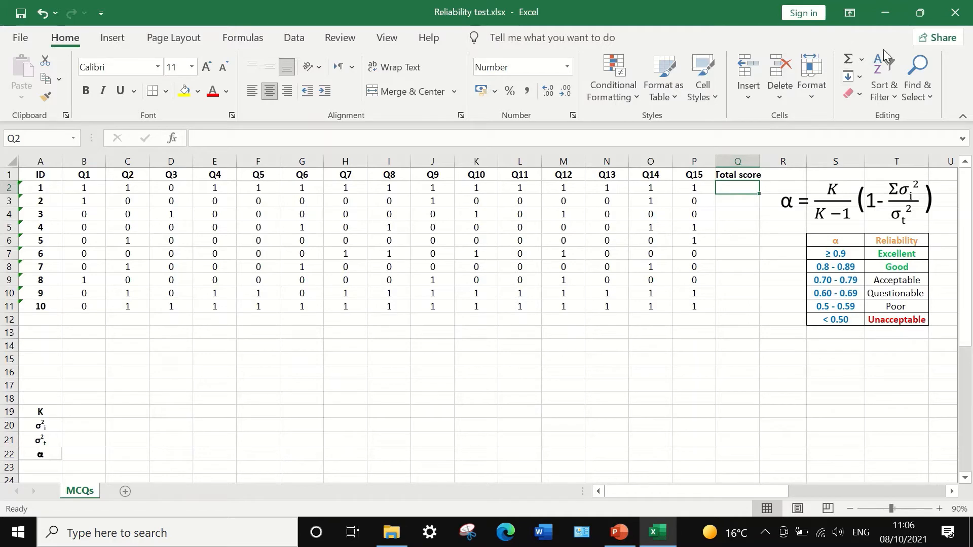
left_click(862, 60)
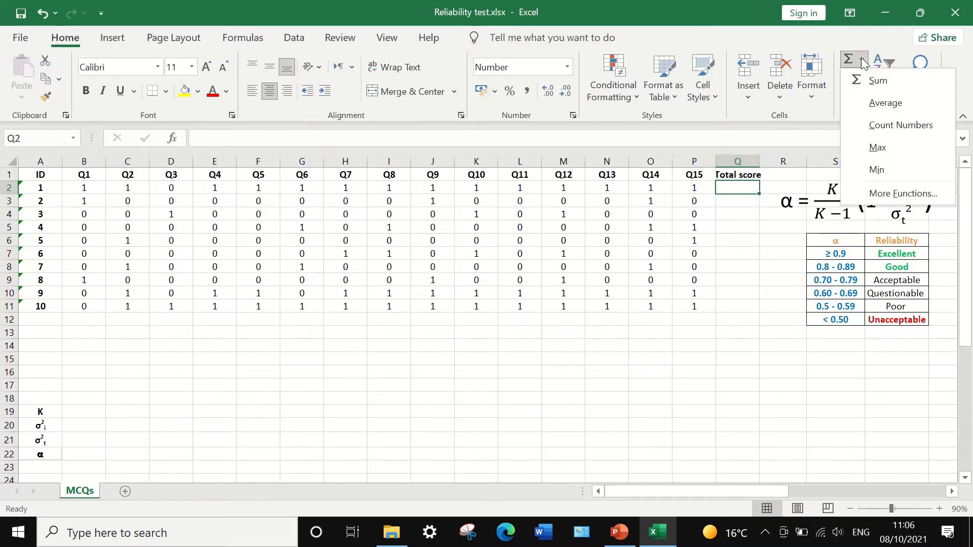
left_click(870, 84)
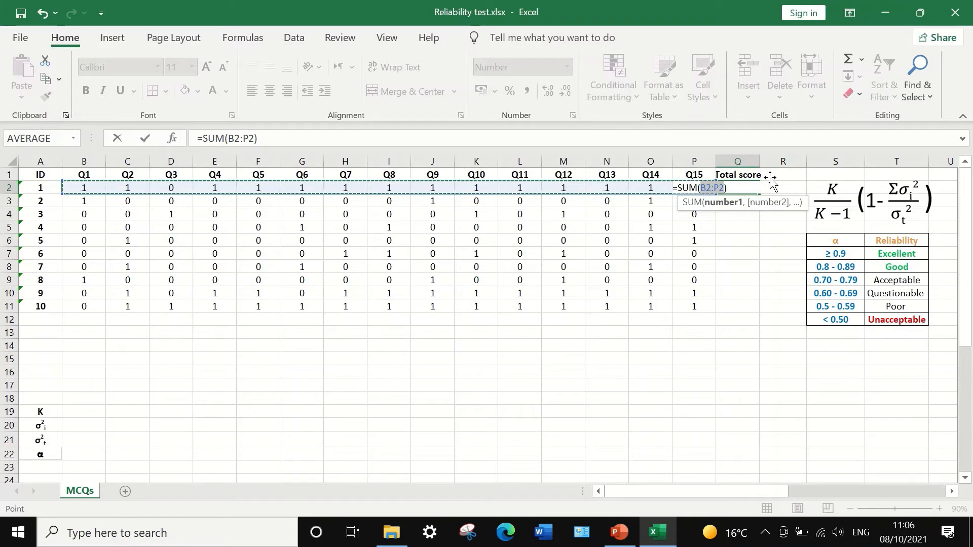
key("Return")
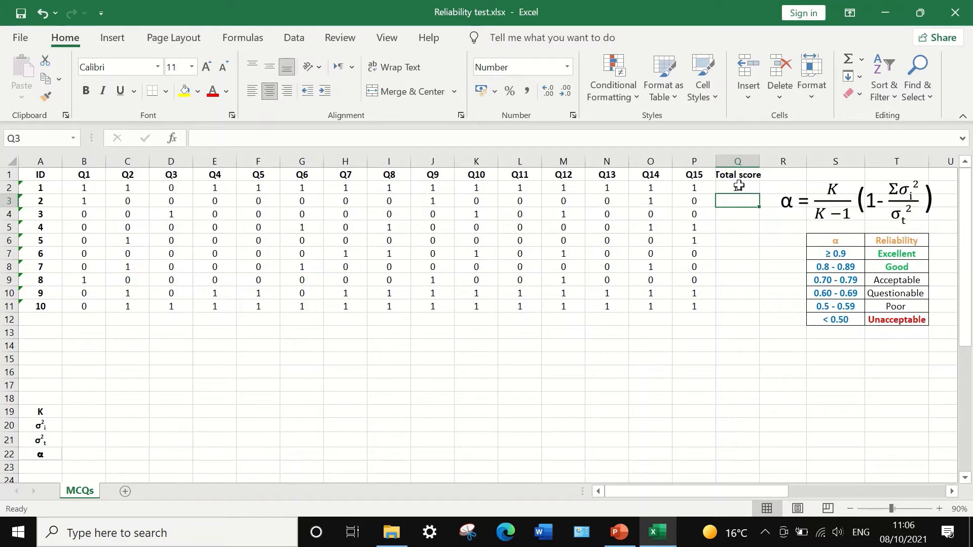
left_click(738, 185)
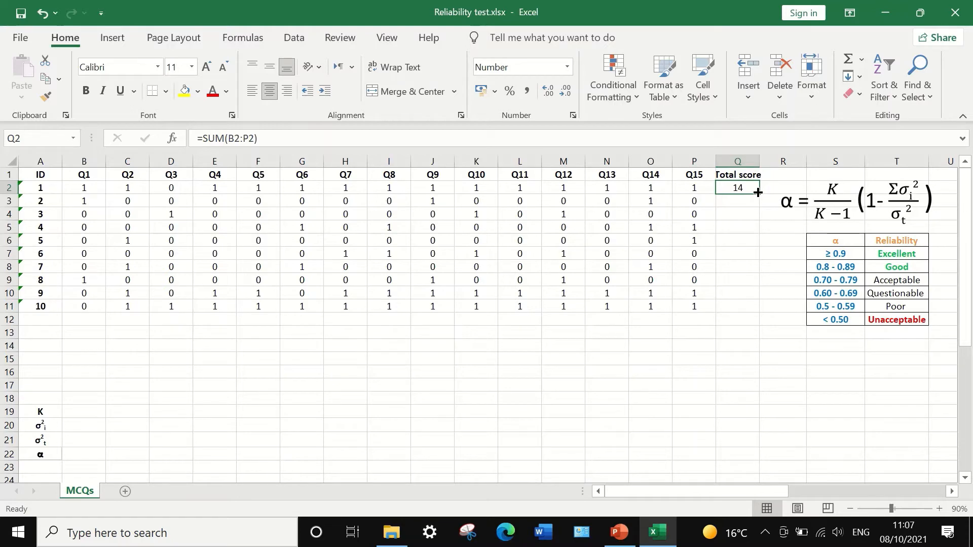
left_click_drag(758, 193, 757, 311)
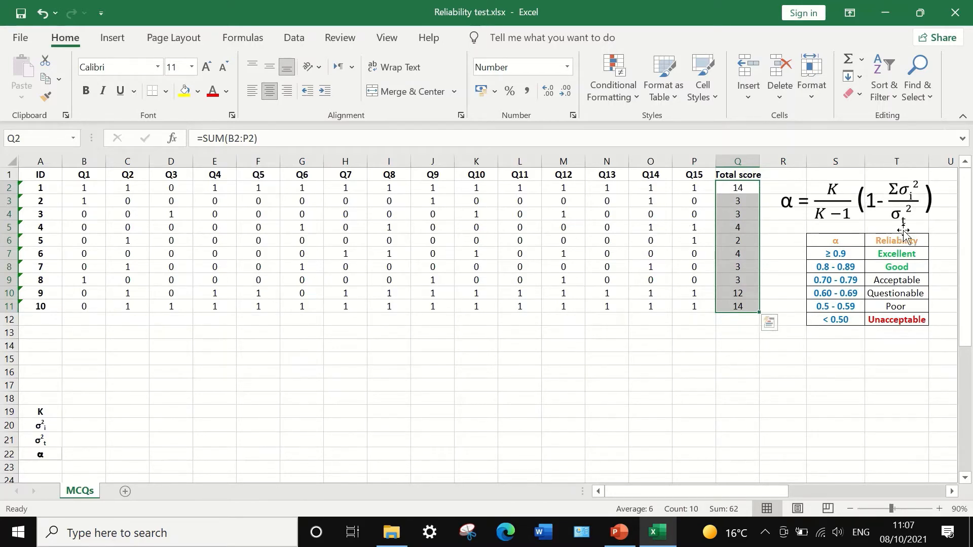
Step: Calculate the population variance of Q2:Q11 with VAR.P in Q12 and label the row "Var" in A12
left_click(737, 321)
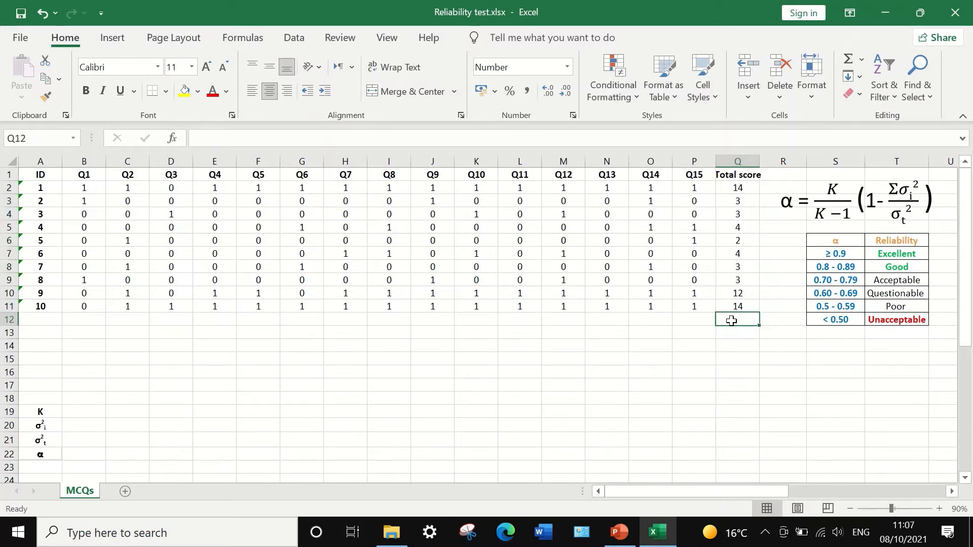
type("=")
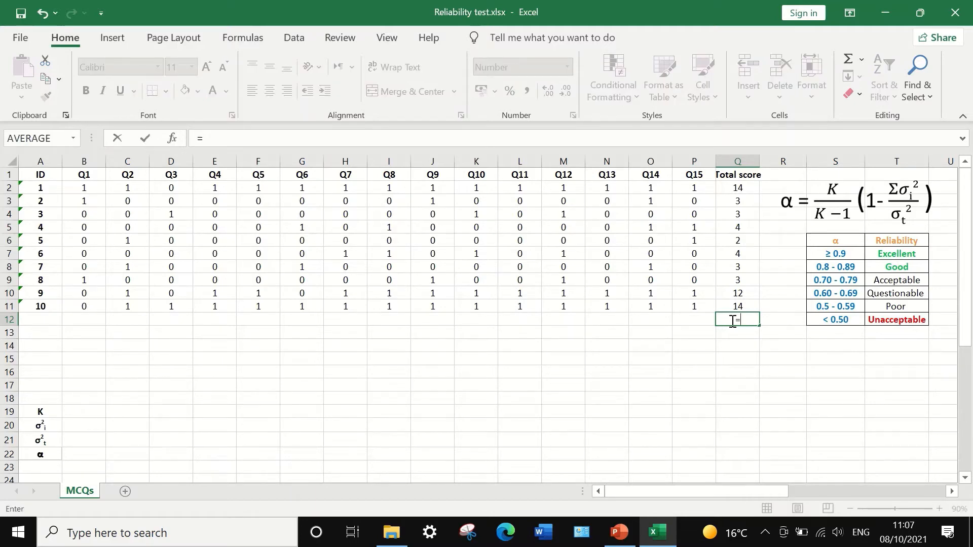
type("var")
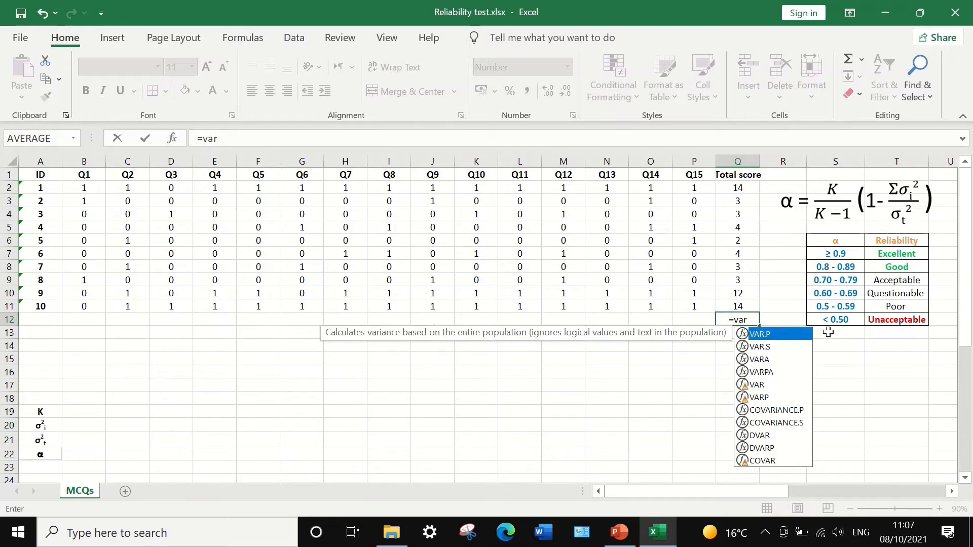
double_click(774, 334)
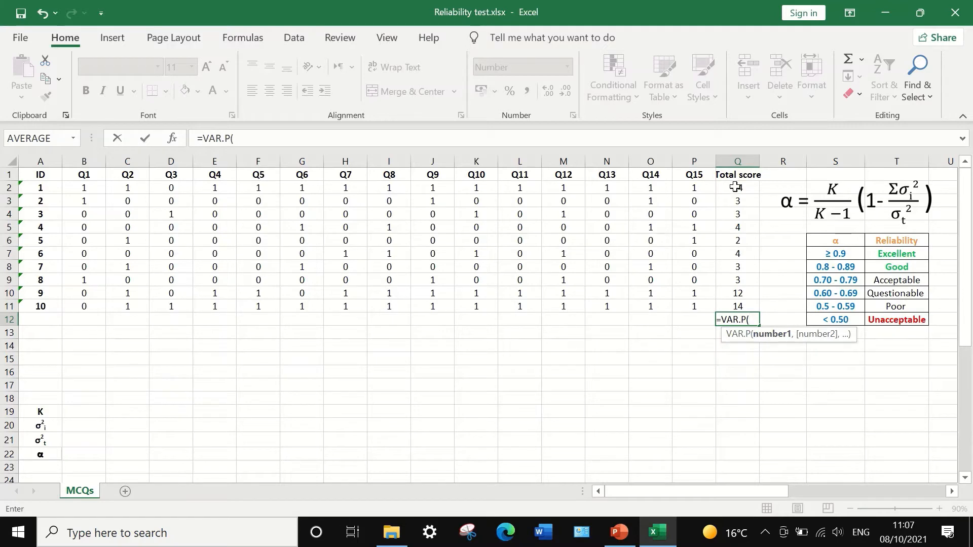
left_click_drag(737, 187, 739, 306)
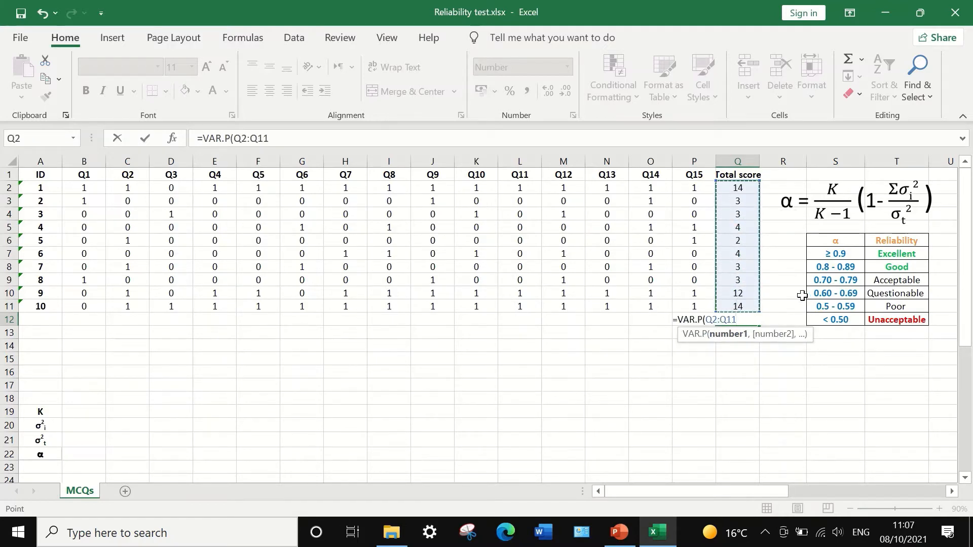
key("Return")
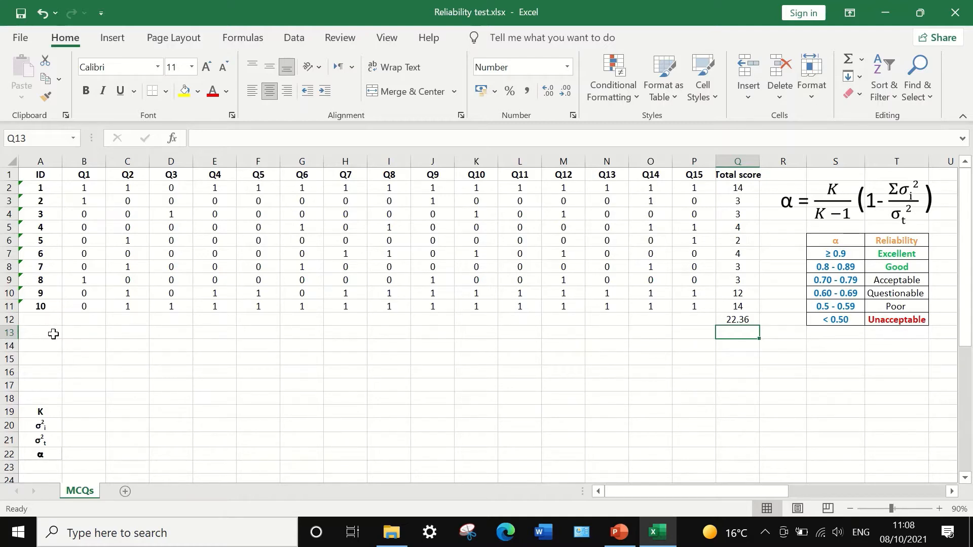
left_click(38, 319)
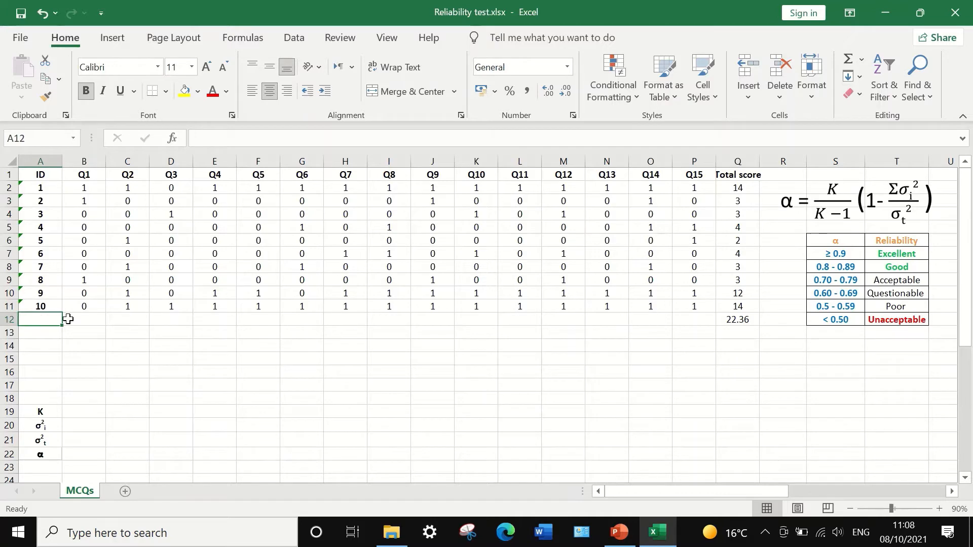
type("Var")
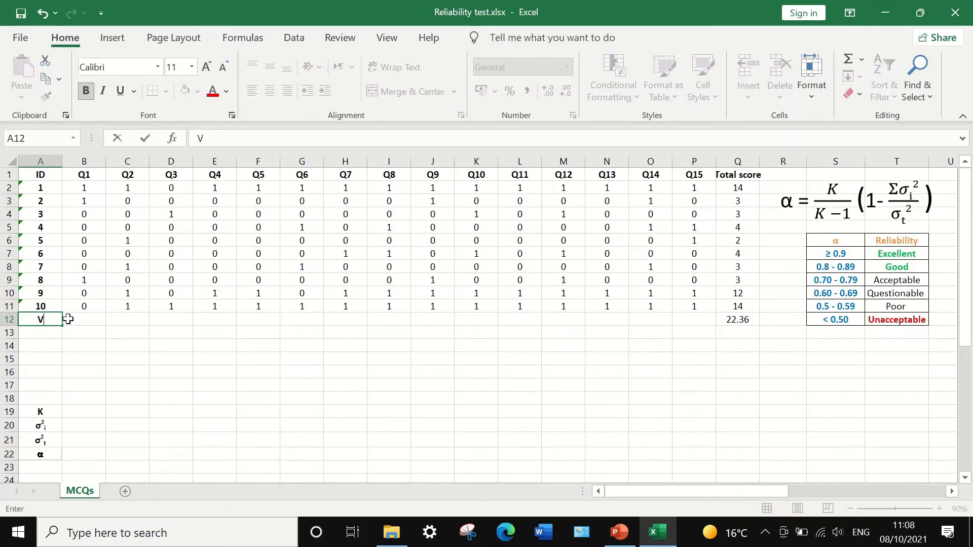
Step: Enter =VAR.P(B2:B11) in B12 and fill it across to P12 for every question
left_click(93, 322)
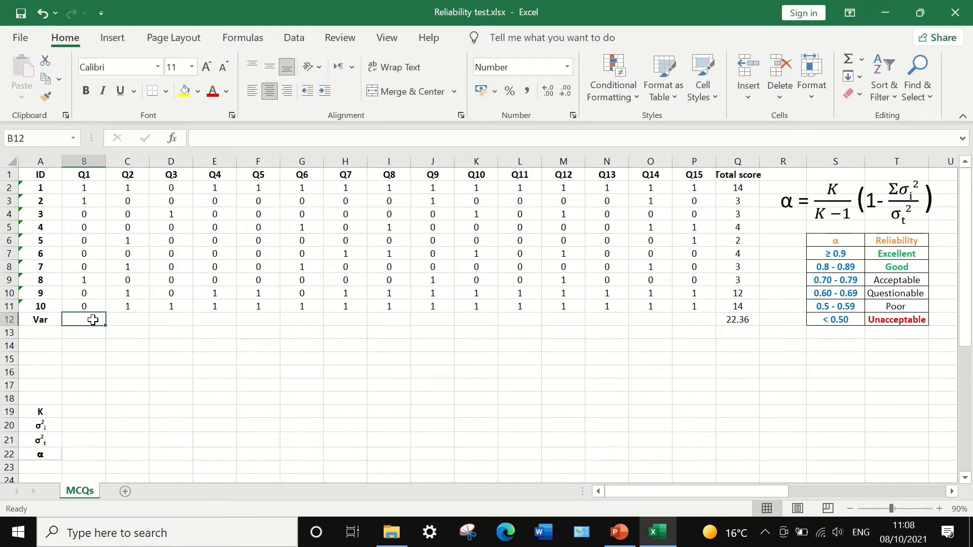
type("=")
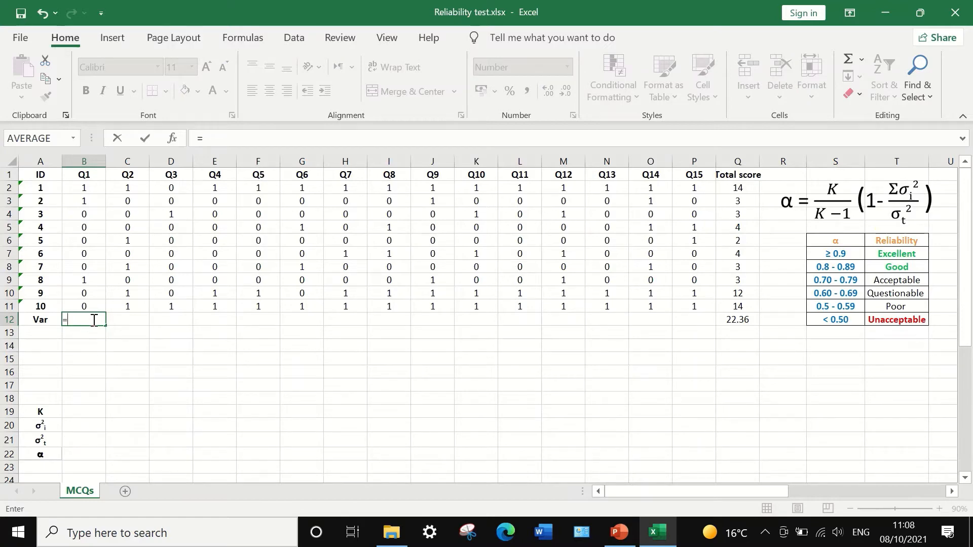
type("var")
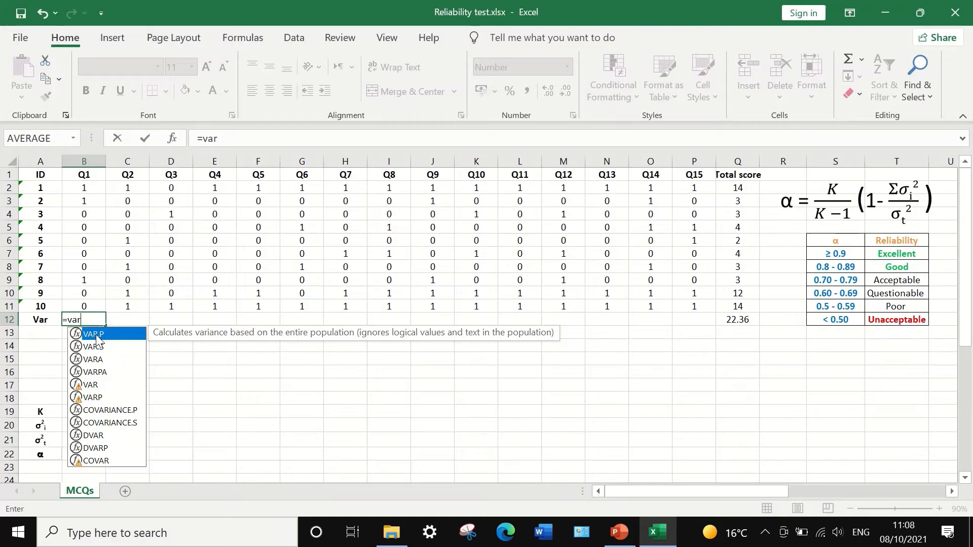
double_click(96, 336)
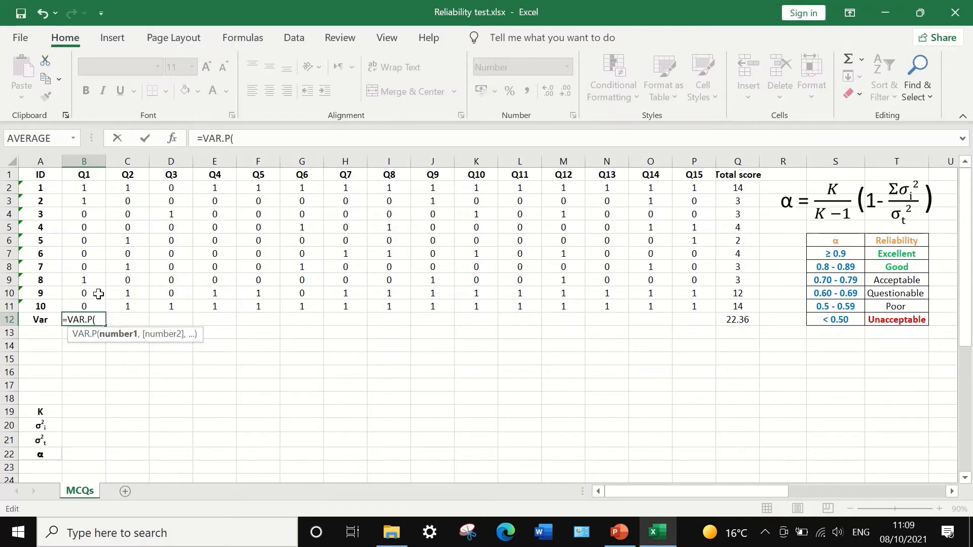
left_click_drag(81, 190, 95, 306)
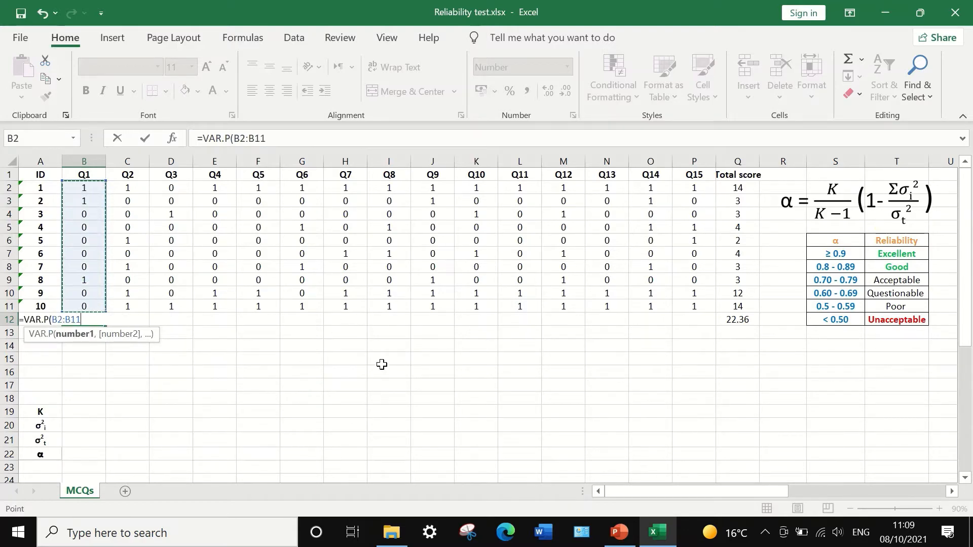
left_click(268, 137)
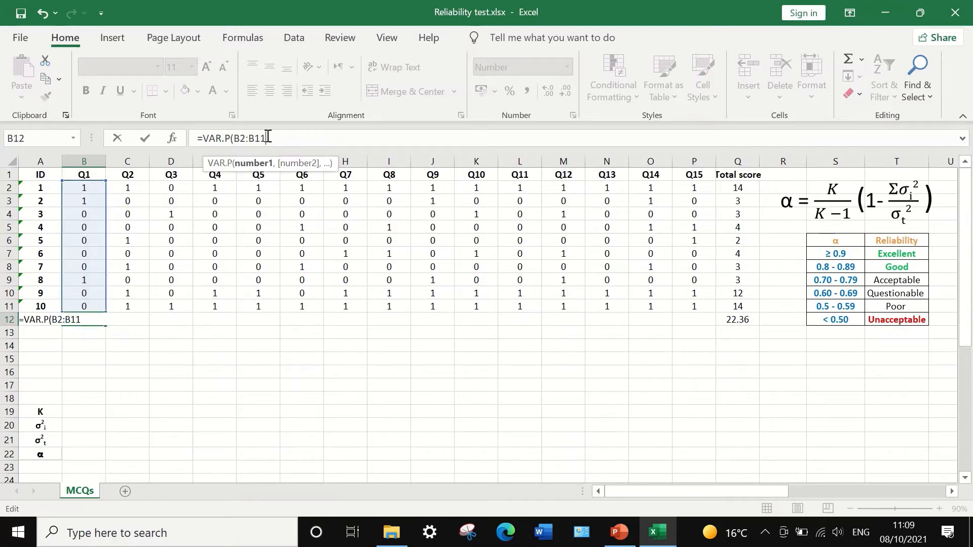
type(")")
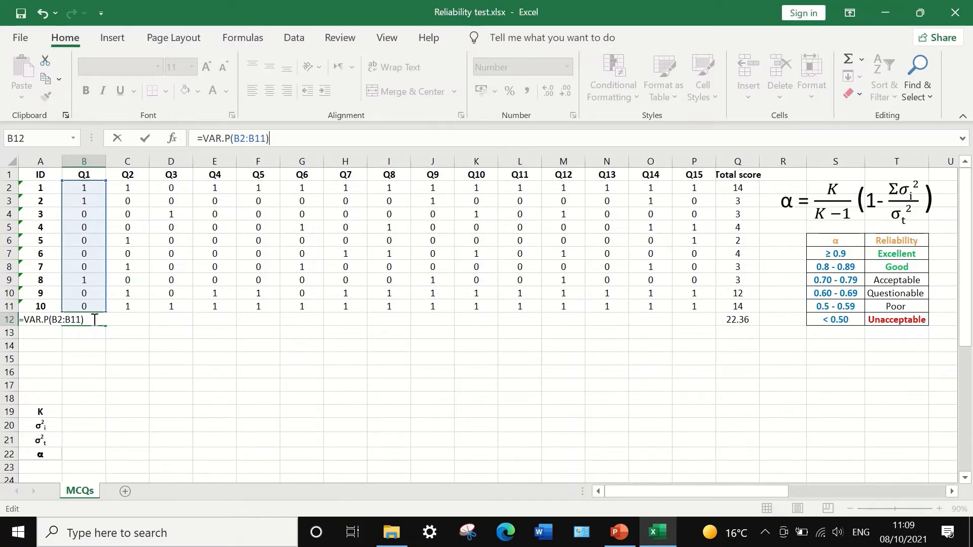
key("Return")
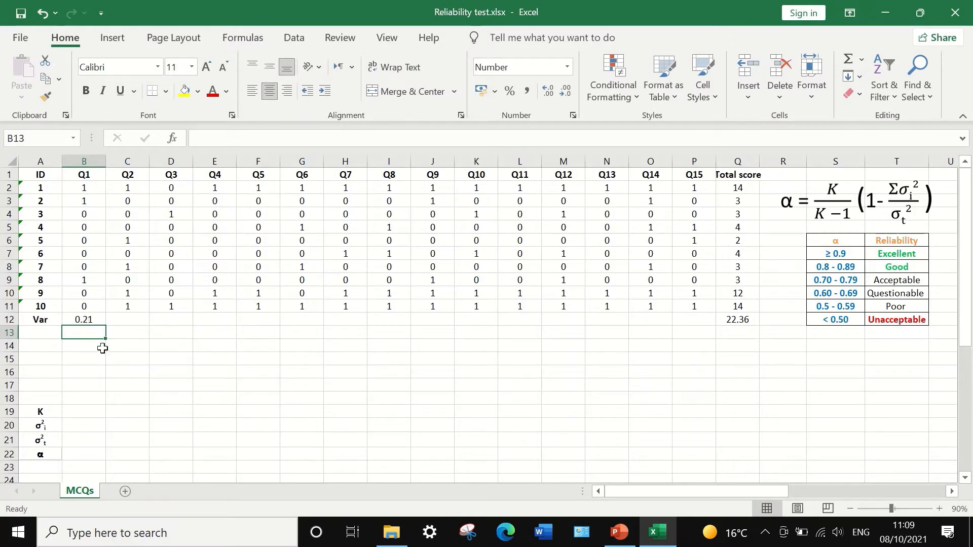
left_click(92, 318)
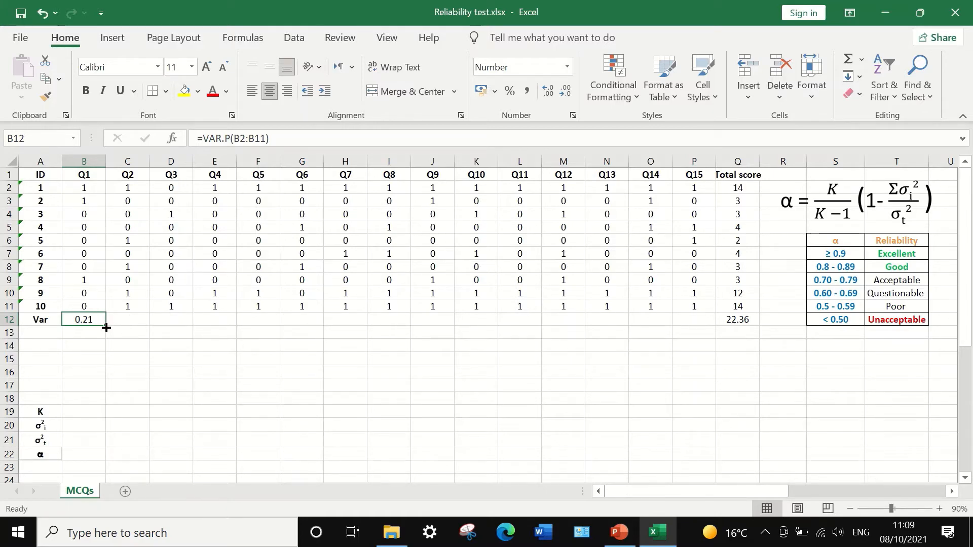
left_click_drag(106, 327, 699, 329)
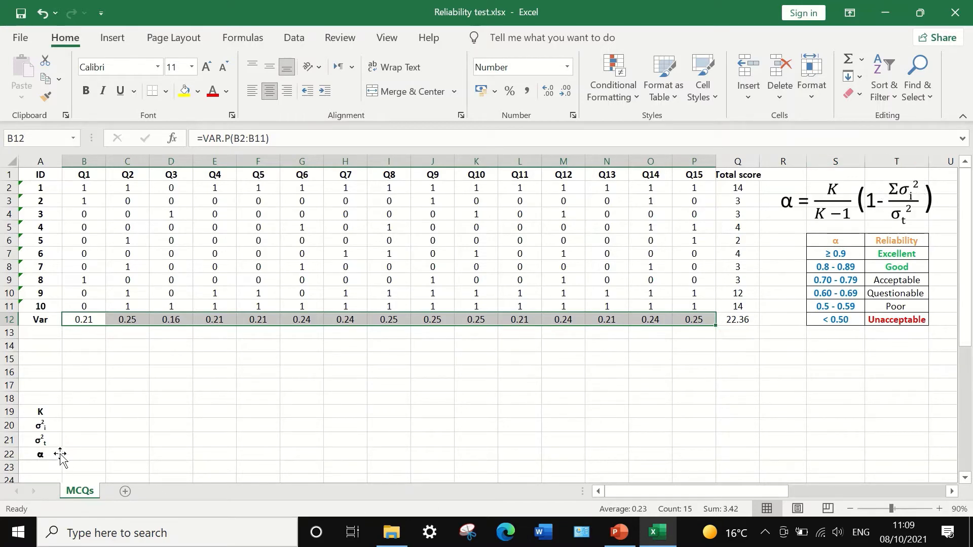
Step: Sum the item variances B12:P12 in cell B20, next to the σ²i label
left_click(80, 426)
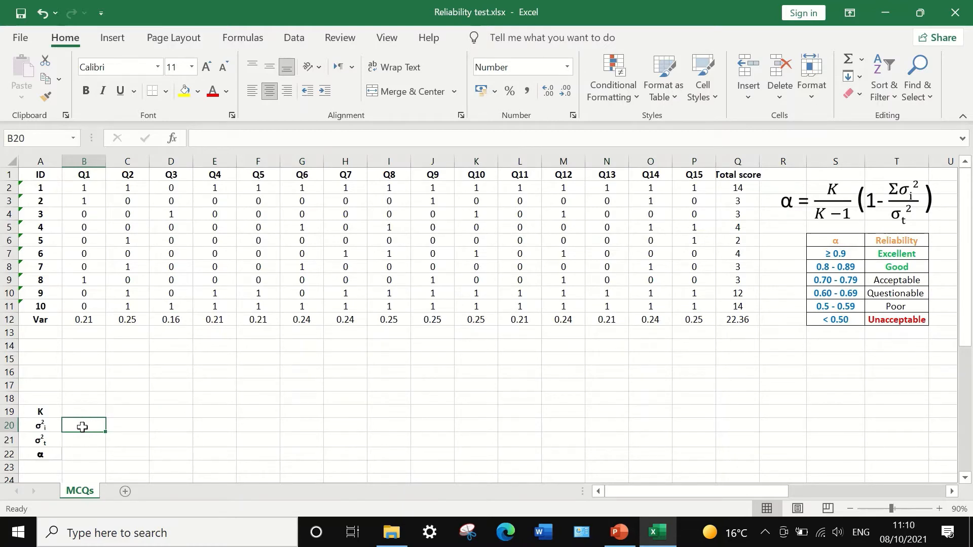
left_click(861, 61)
left_click(879, 80)
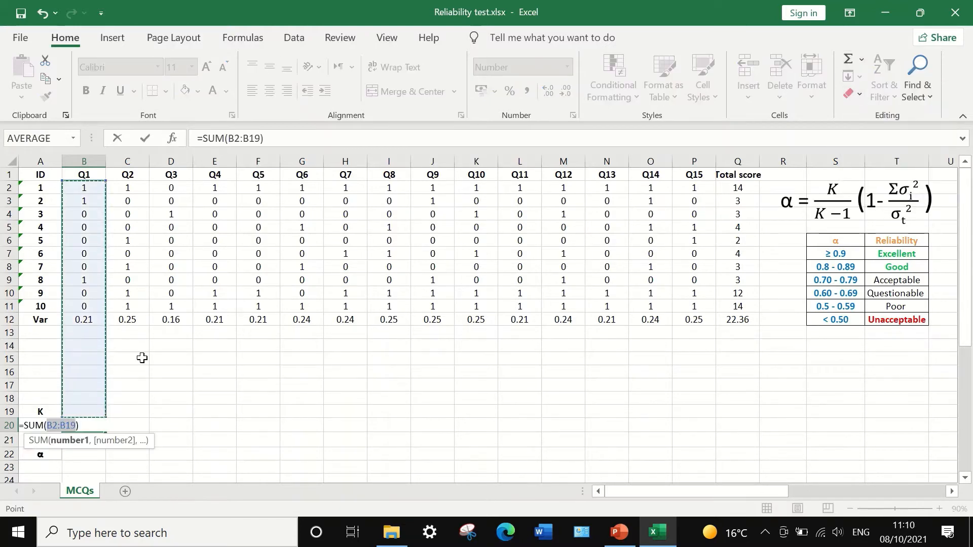
left_click_drag(84, 319, 692, 318)
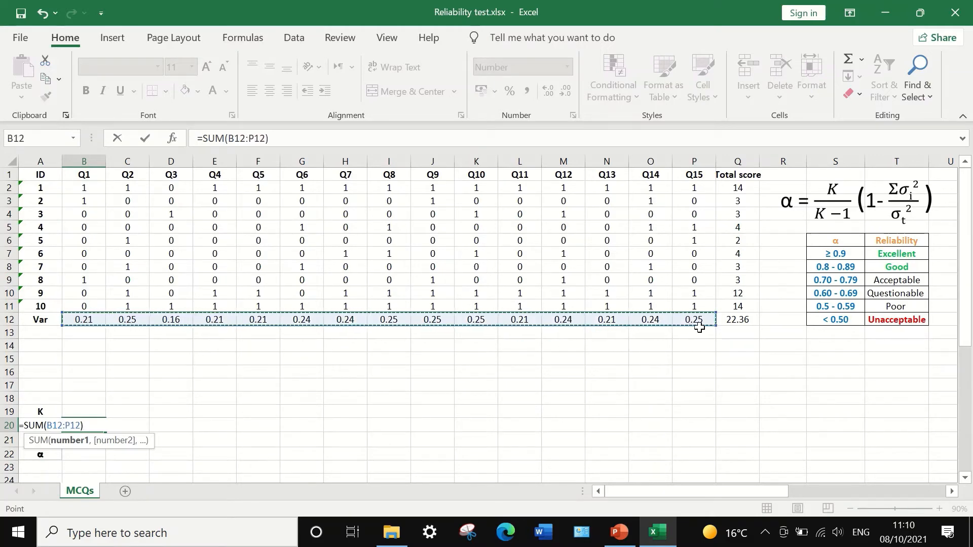
key("Return")
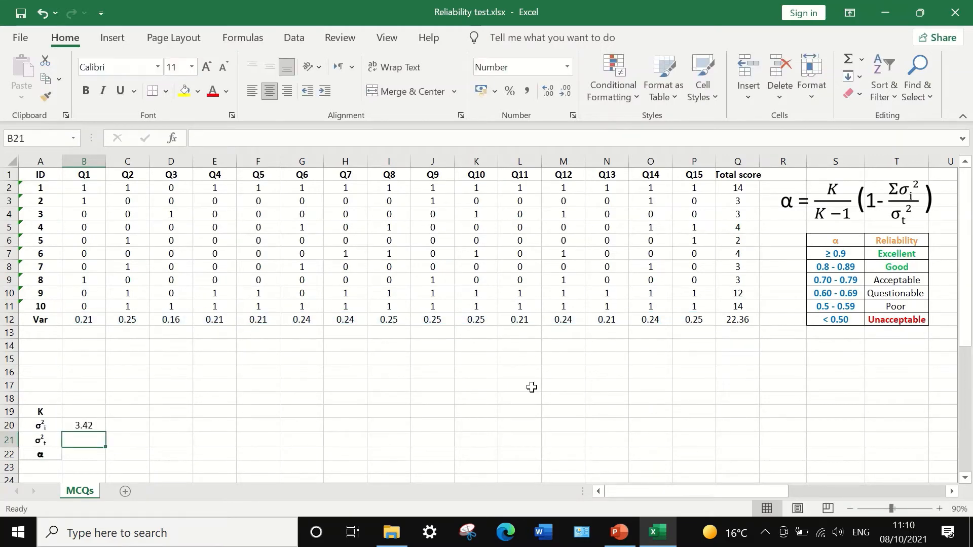
left_click(97, 426)
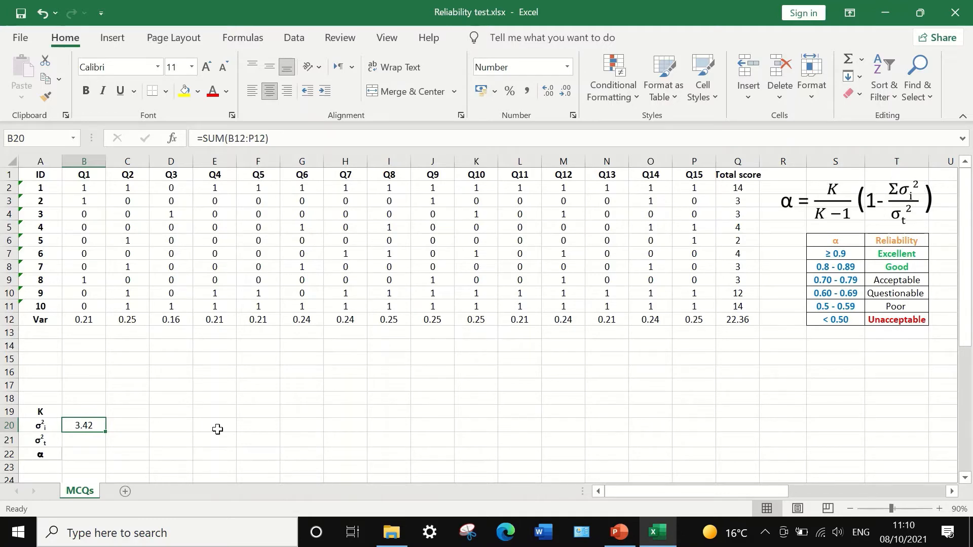
Step: Enter 15 as the number of items K in cell B19
left_click(86, 413)
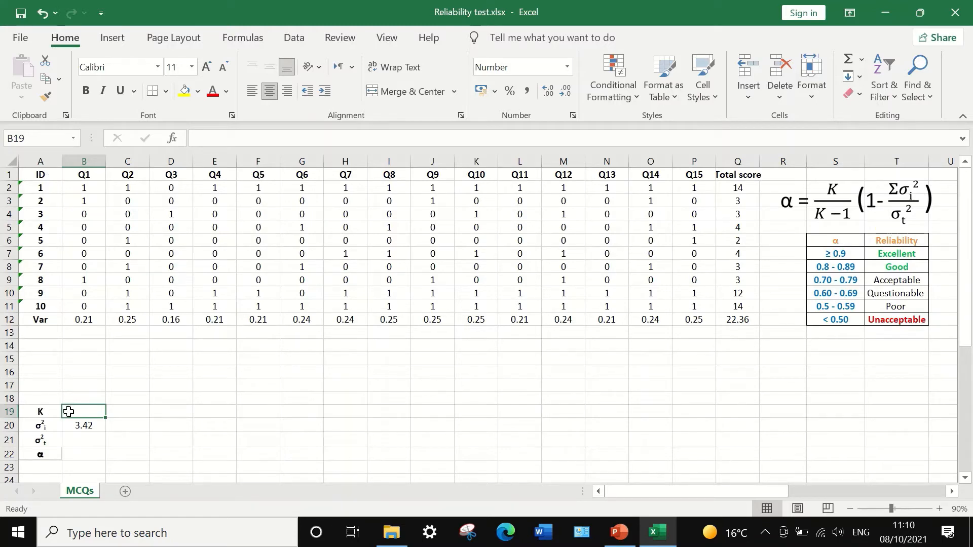
type("15")
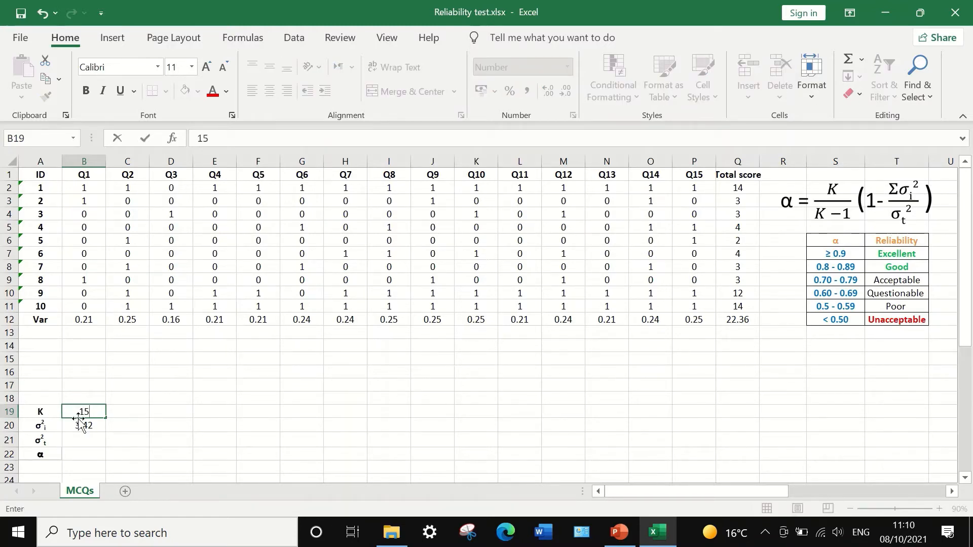
Step: Copy the total score variance from Q12 and paste it as a value into B21, next to the σ²t label
left_click(83, 435)
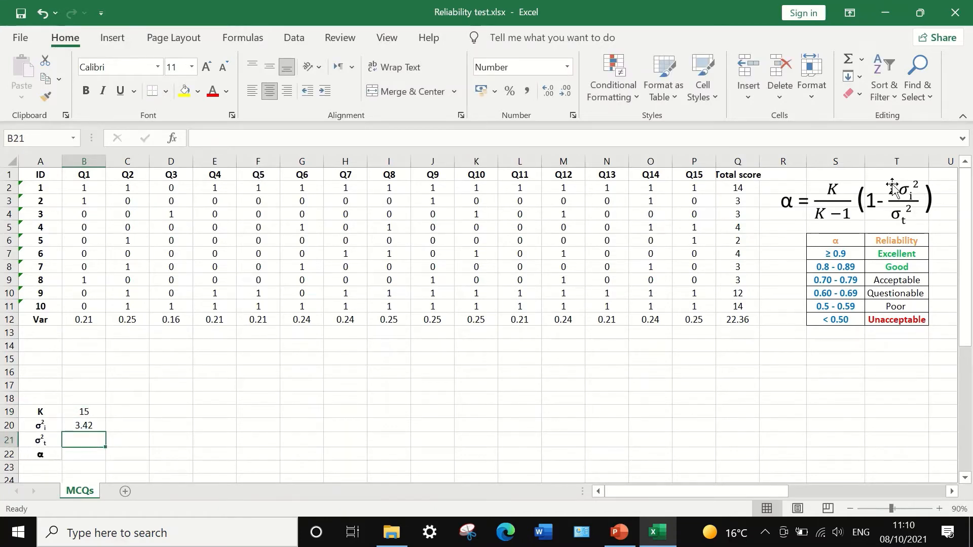
left_click(736, 320)
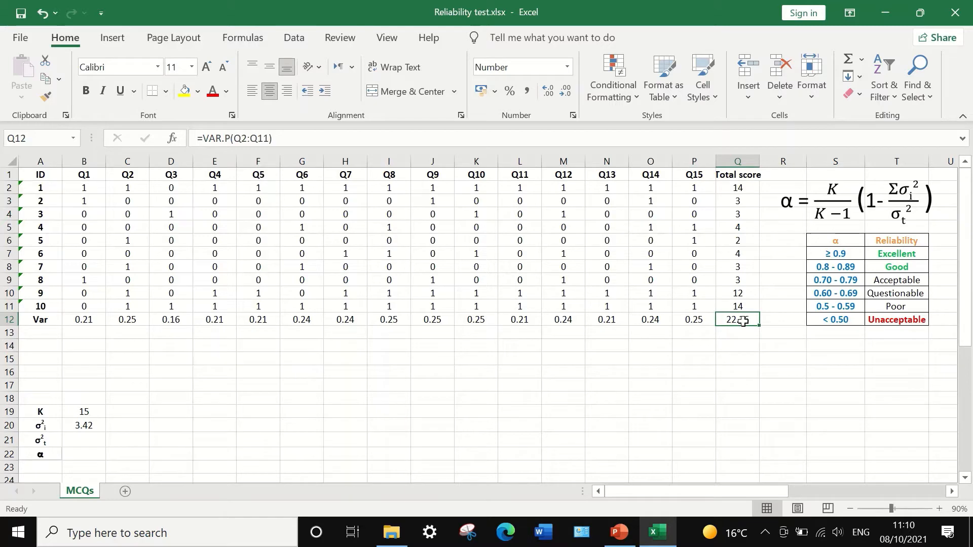
right_click(742, 321)
left_click(766, 144)
left_click(82, 440)
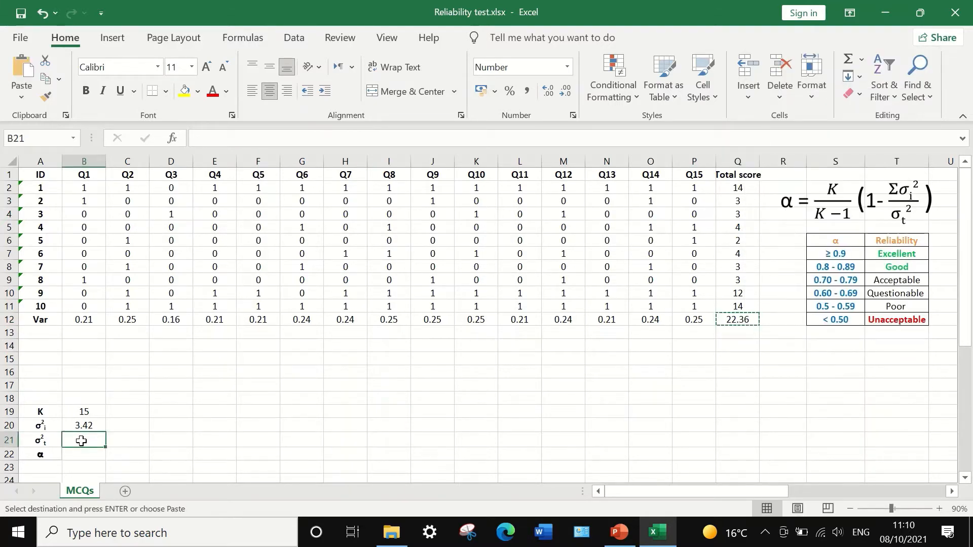
right_click(80, 441)
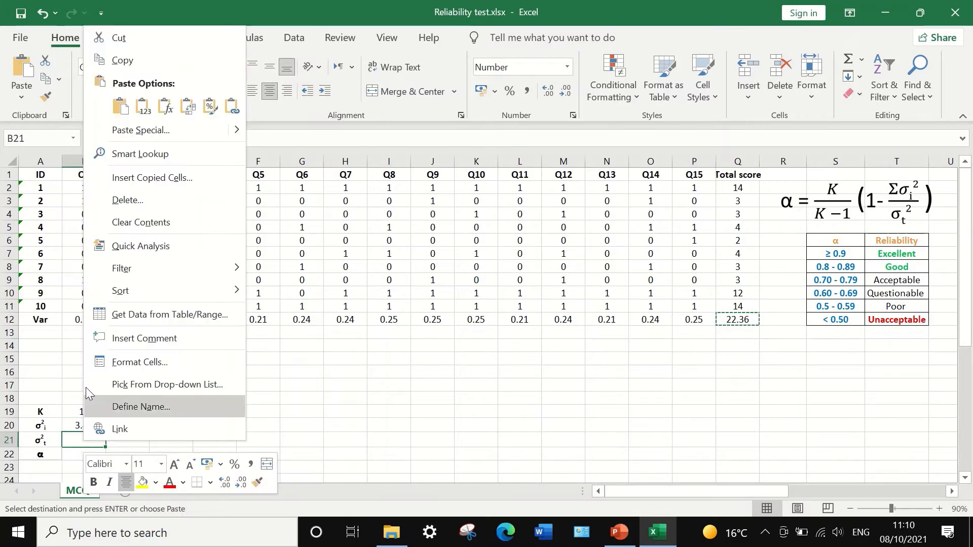
left_click(143, 111)
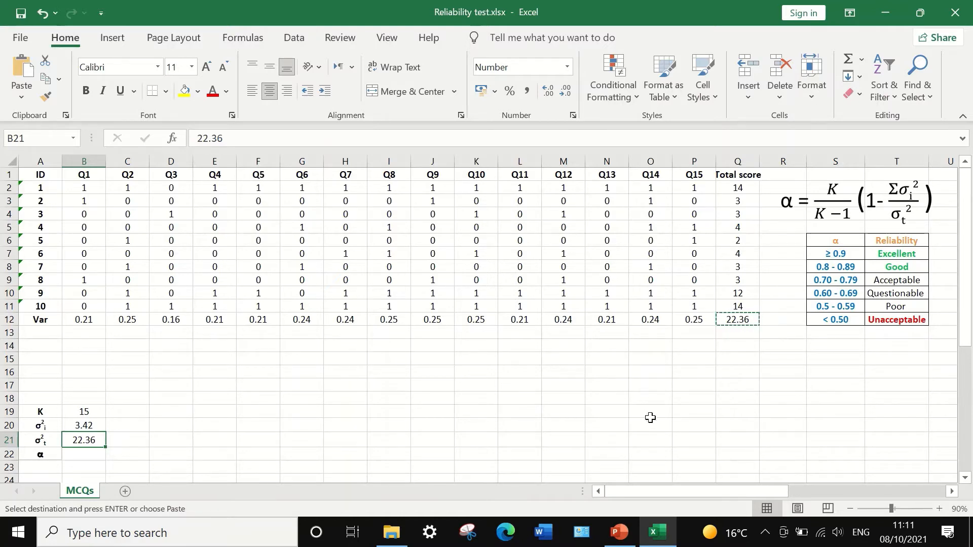
Step: Calculate α in cell B22 with the formula =(15/14)*(1-B20/B21)
left_click(90, 456)
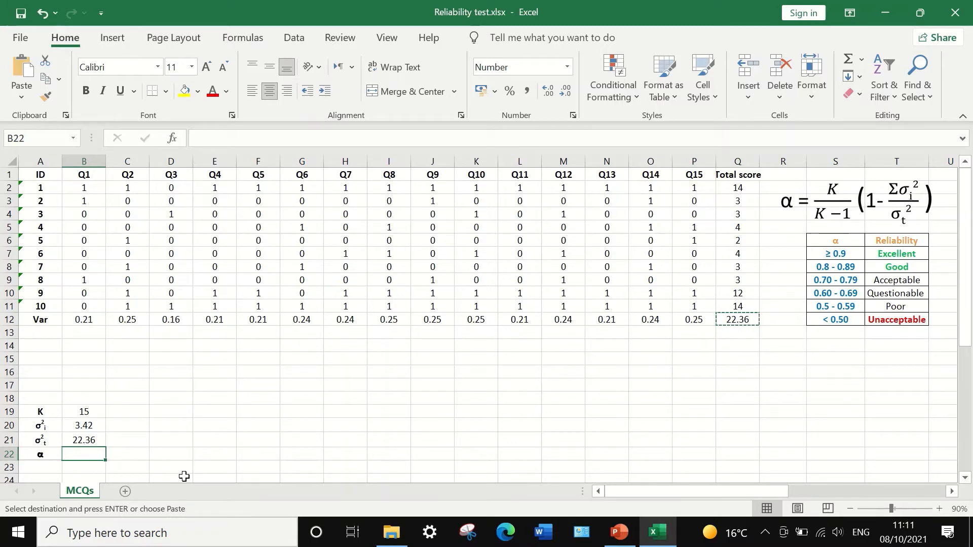
type("=")
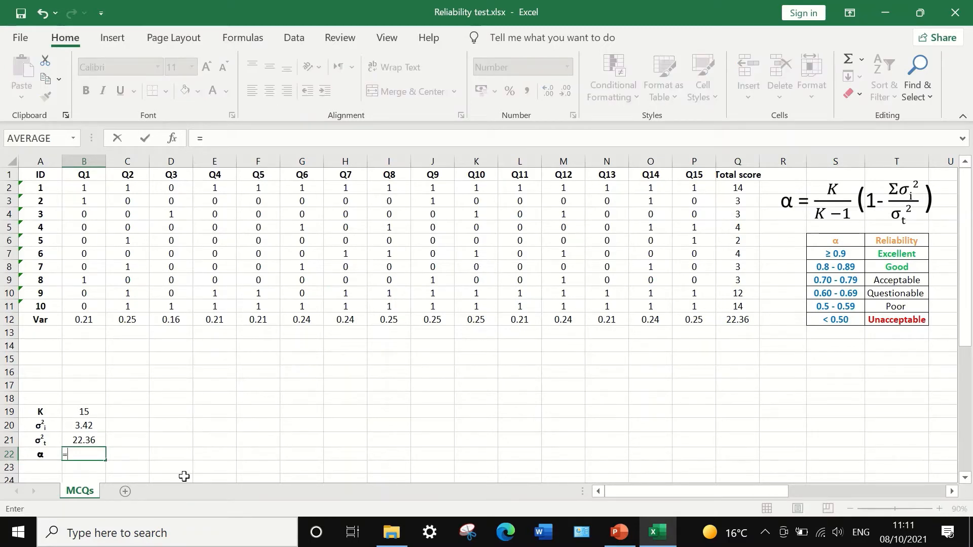
type("()*")
type("()")
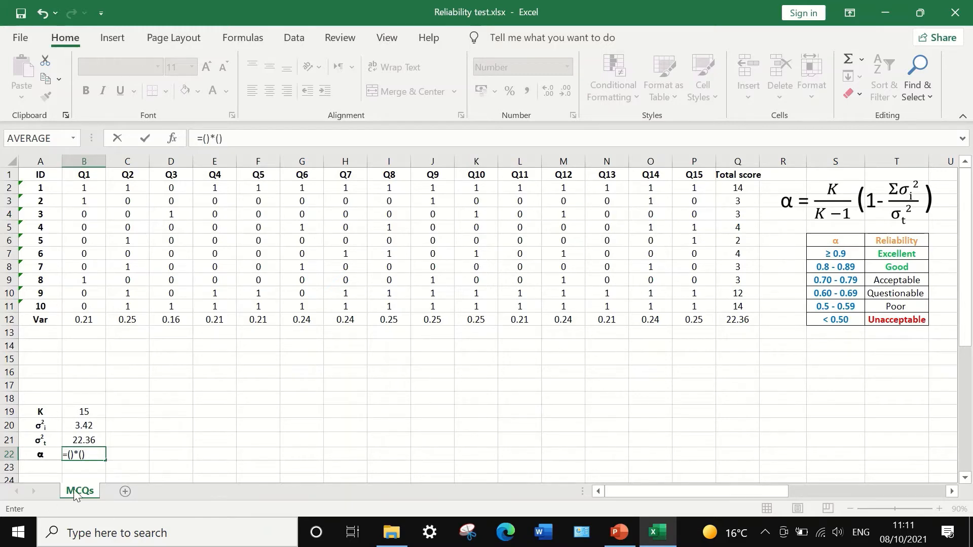
left_click(67, 454)
type("15")
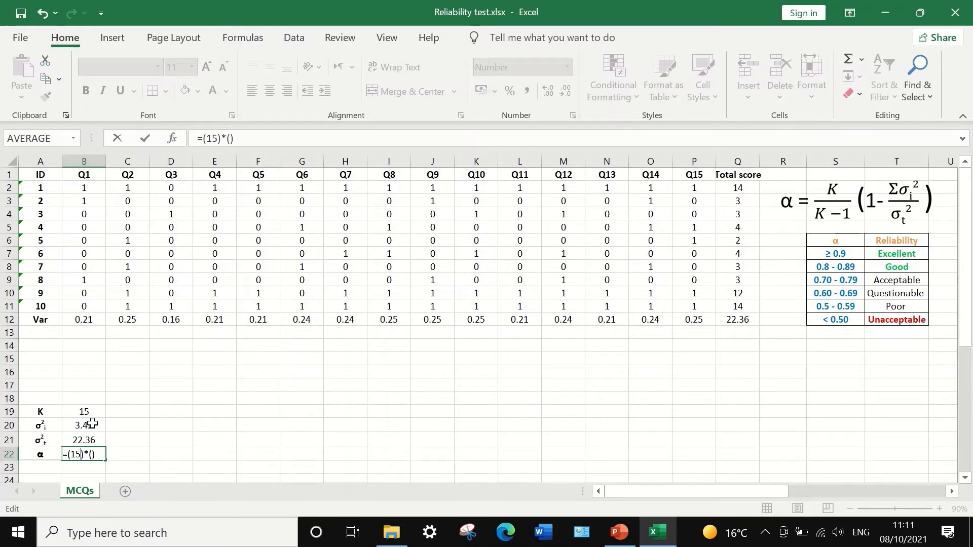
type("/14")
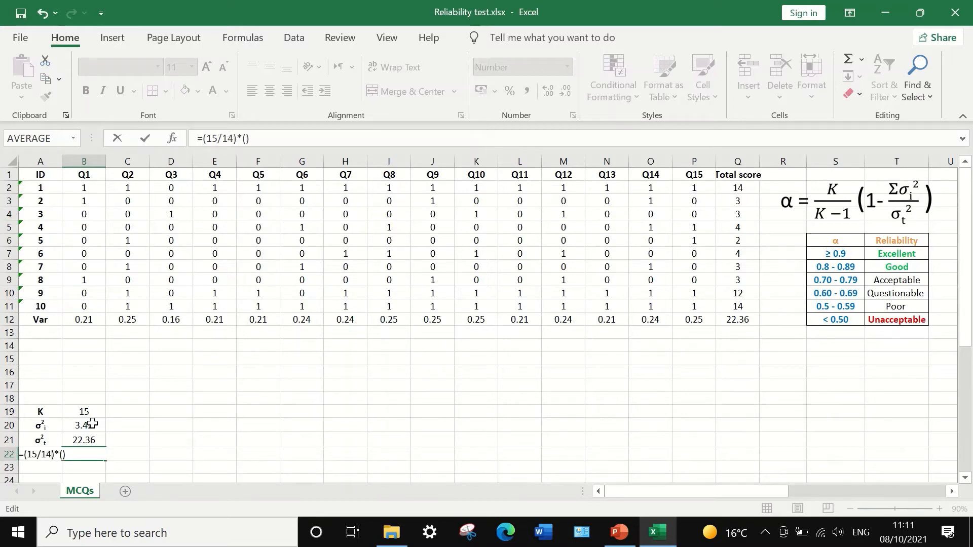
left_click(60, 455)
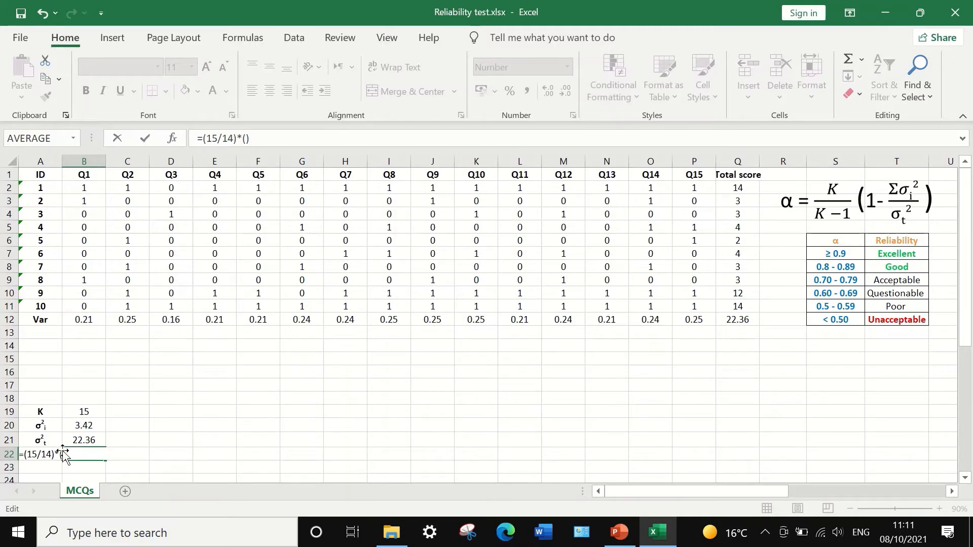
left_click(245, 139)
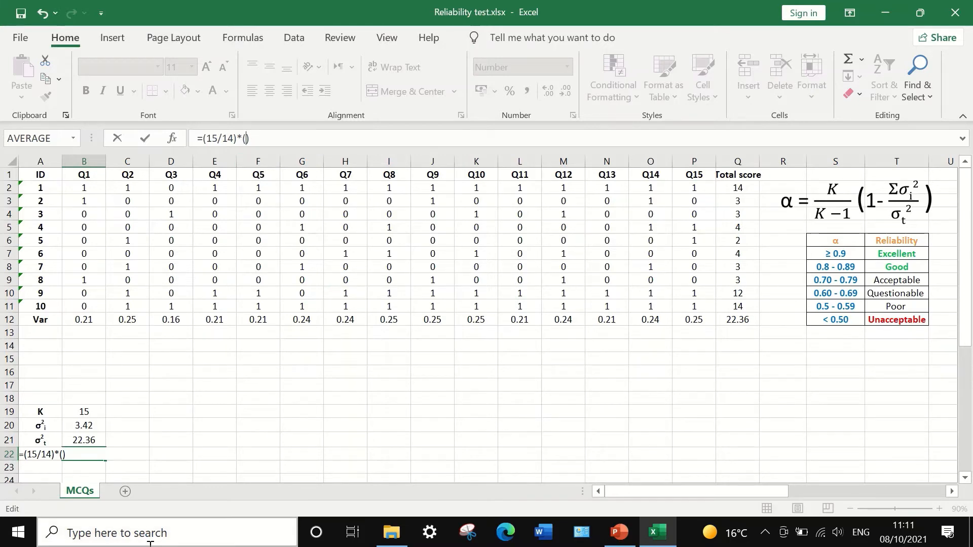
type("1-")
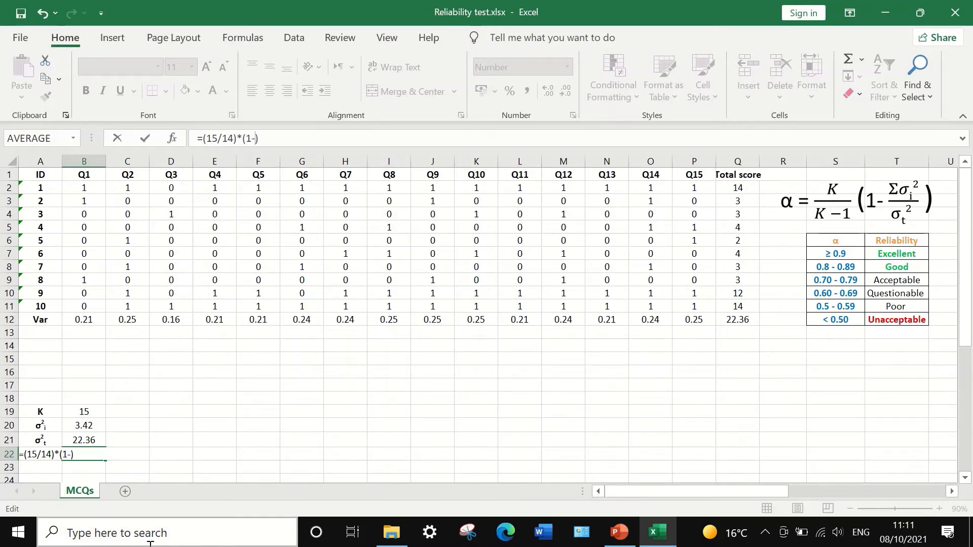
left_click(84, 425)
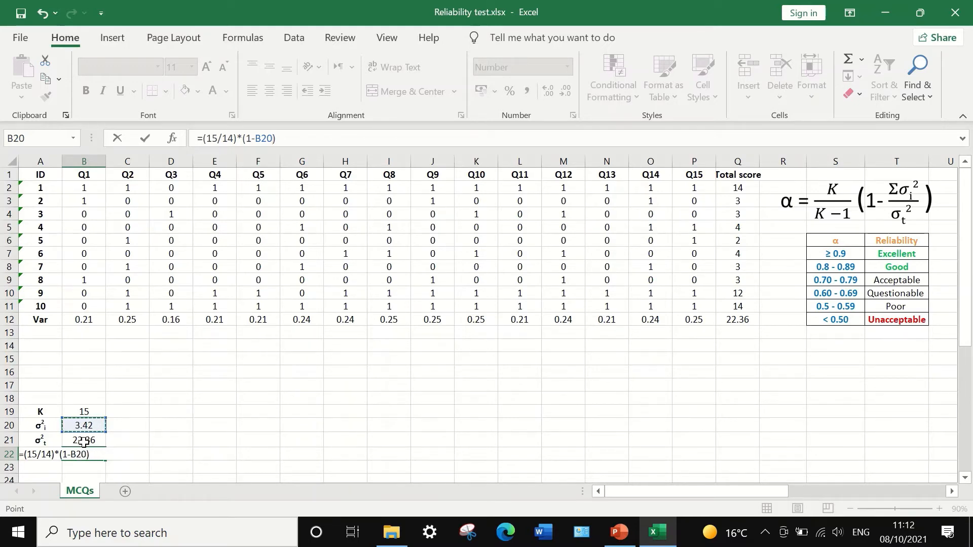
type("/")
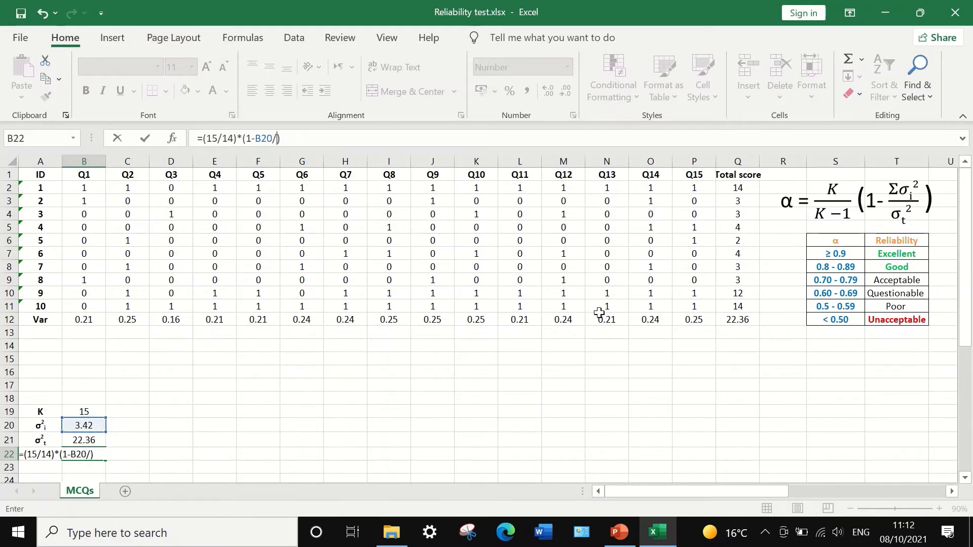
left_click(79, 443)
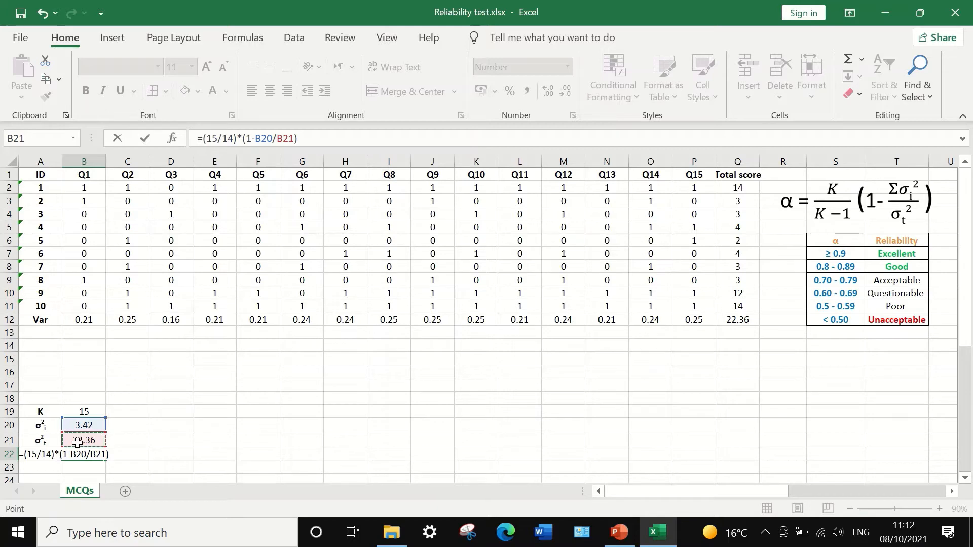
key("Return")
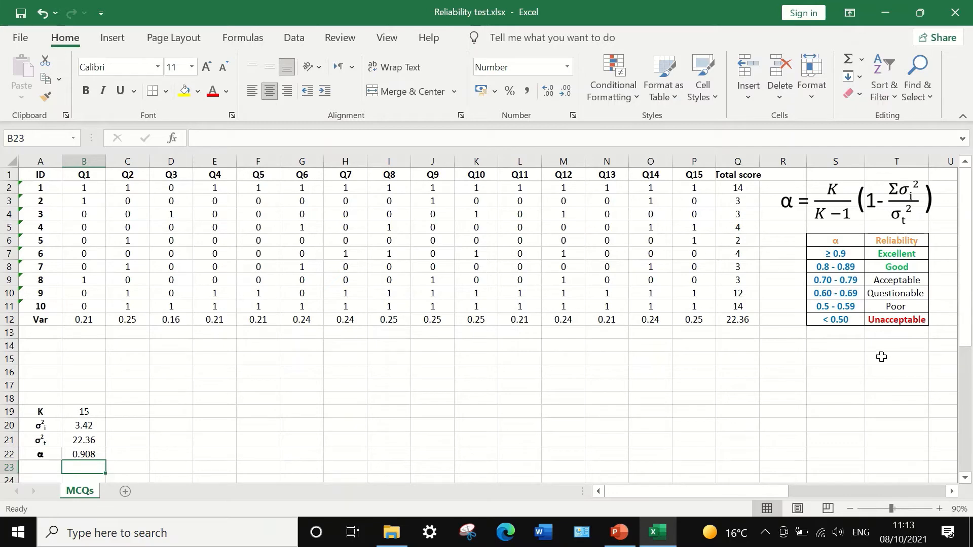
left_click(827, 296)
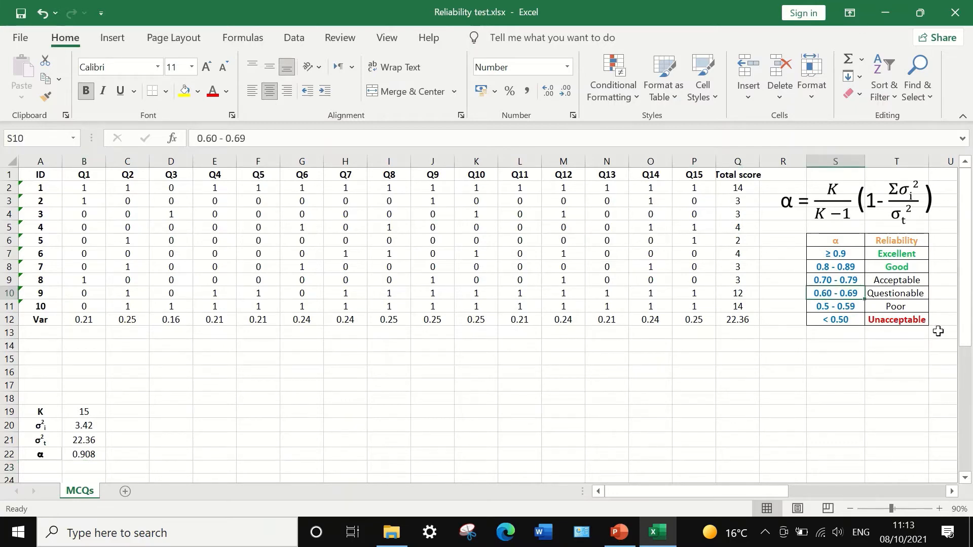
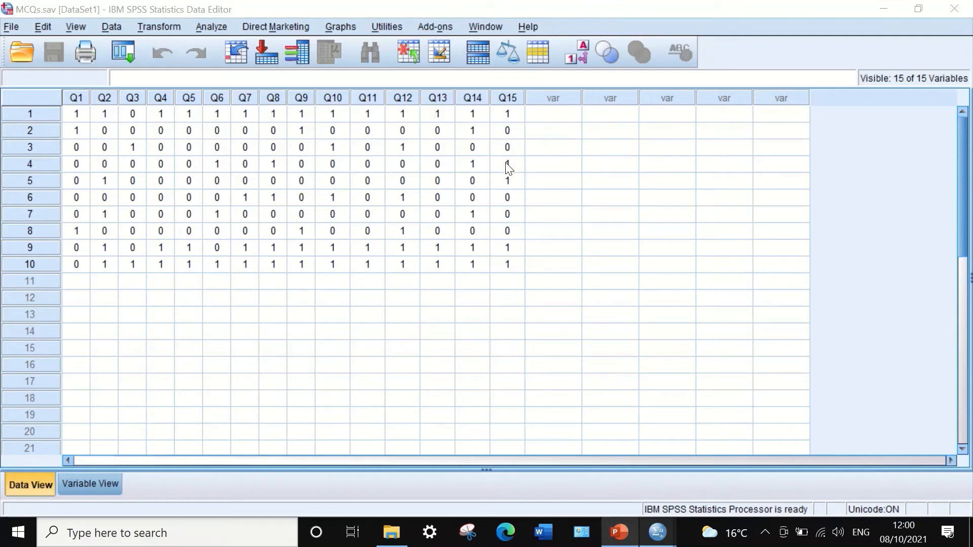
Step: In SPSS Statistics, with MCQs.sav open, start computing a new variable and name the target variable Totalscore
left_click(166, 25)
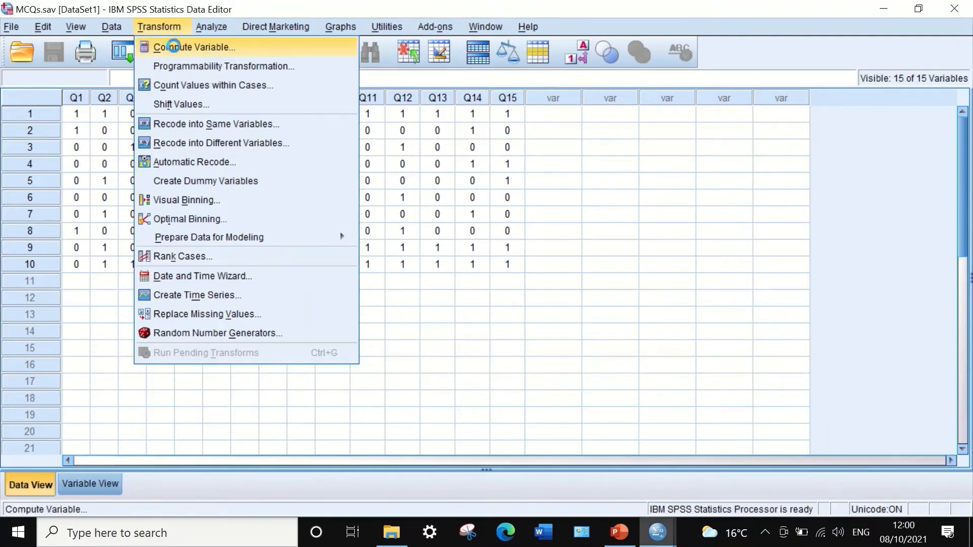
left_click(172, 48)
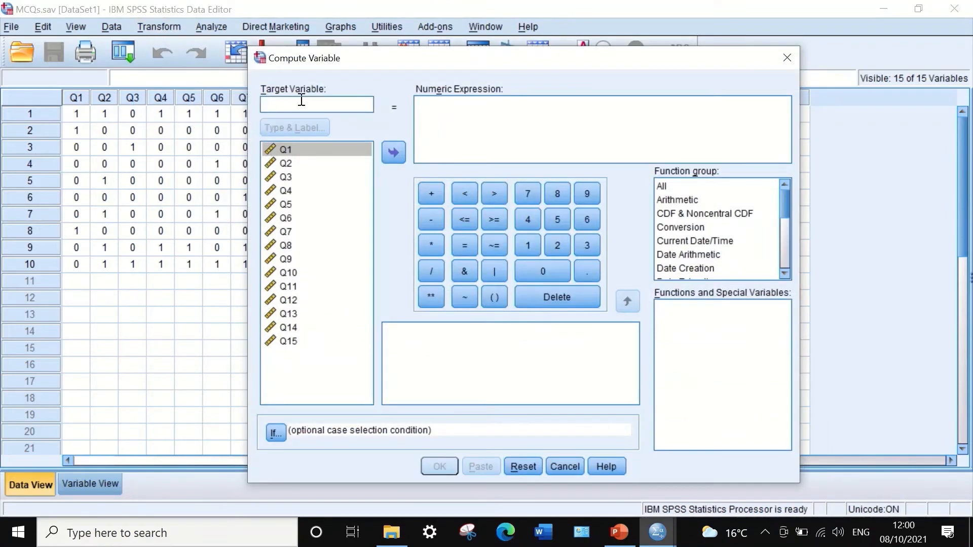
left_click_drag(369, 59, 353, 66)
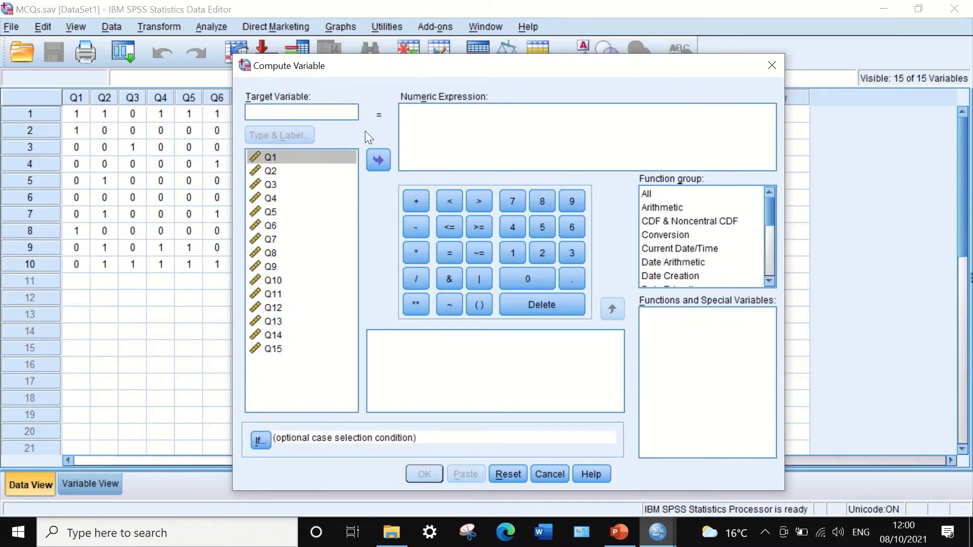
type("Tot")
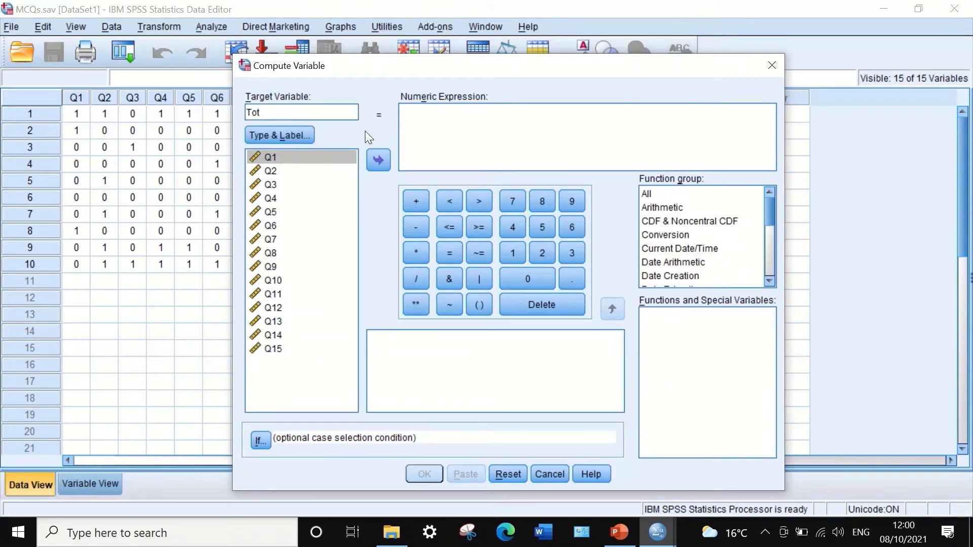
type("alscore")
left_click_drag(306, 81, 360, 175)
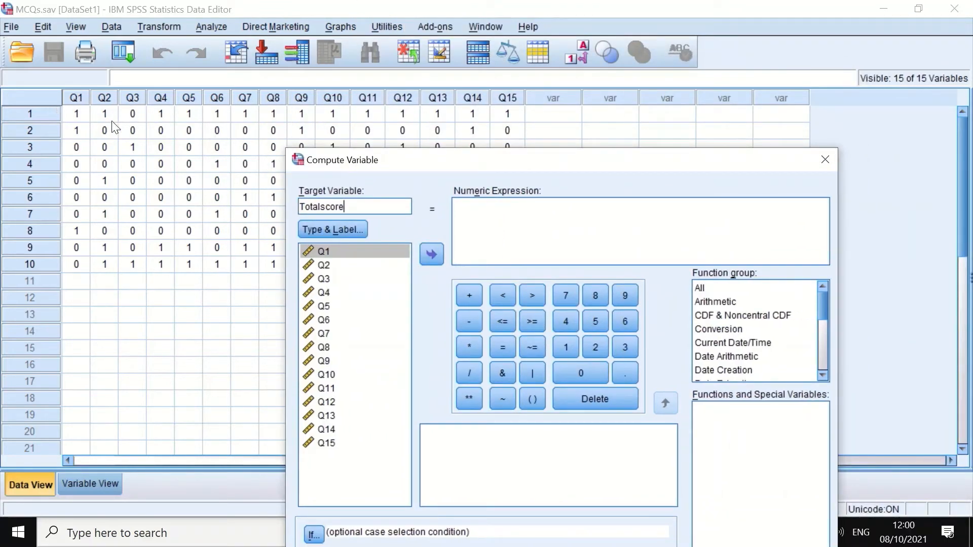
left_click_drag(562, 164, 518, 117)
left_click_drag(667, 111, 672, 103)
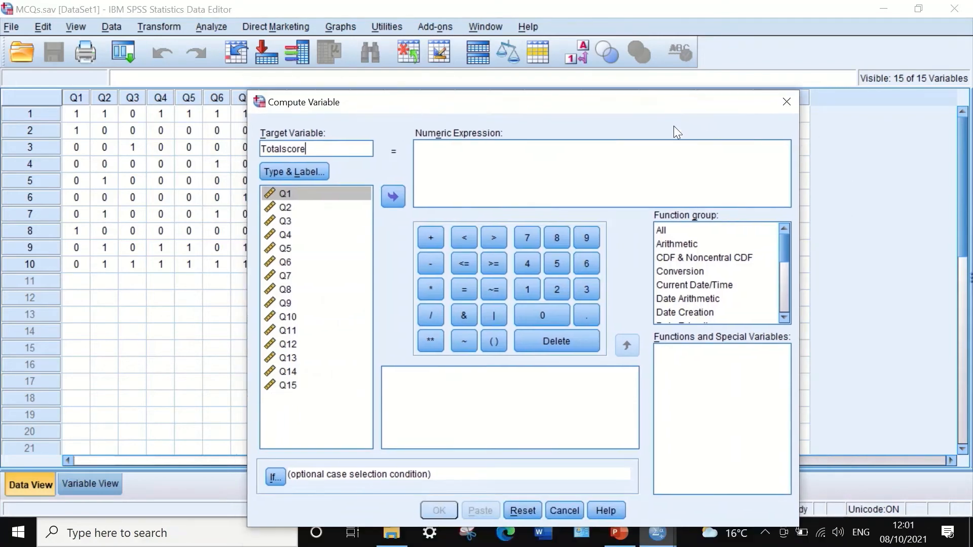
Step: Insert the Sum function from the Statistical function group into the numeric expression
left_click(660, 230)
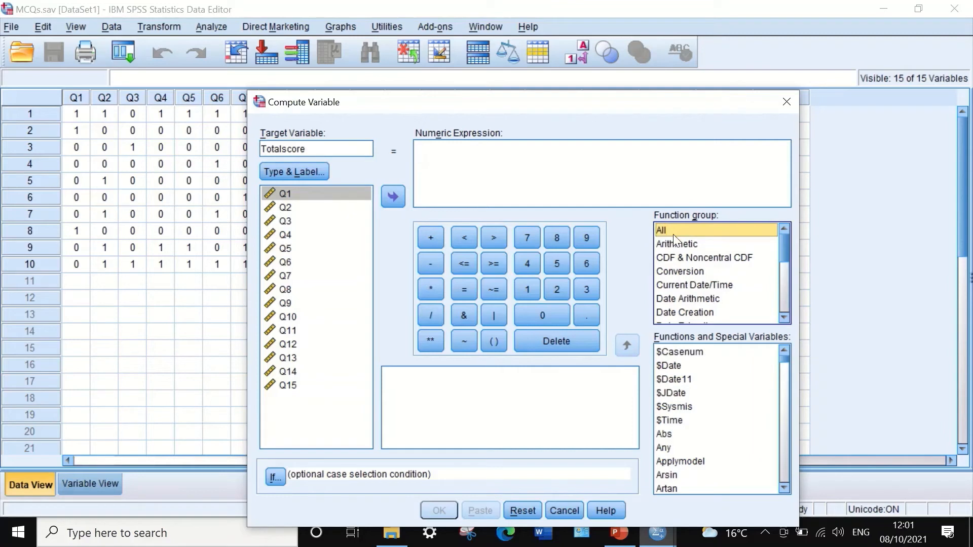
left_click_drag(783, 245, 782, 282)
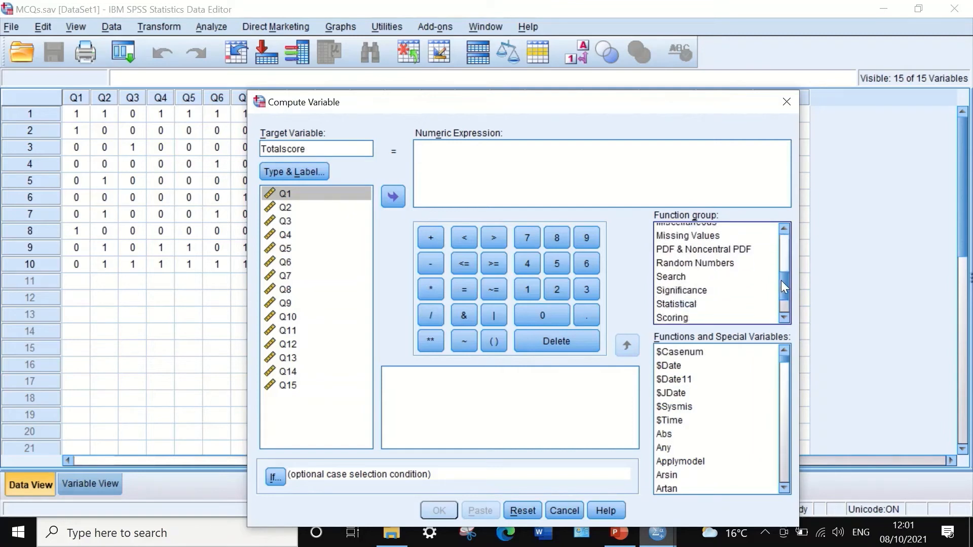
left_click(689, 304)
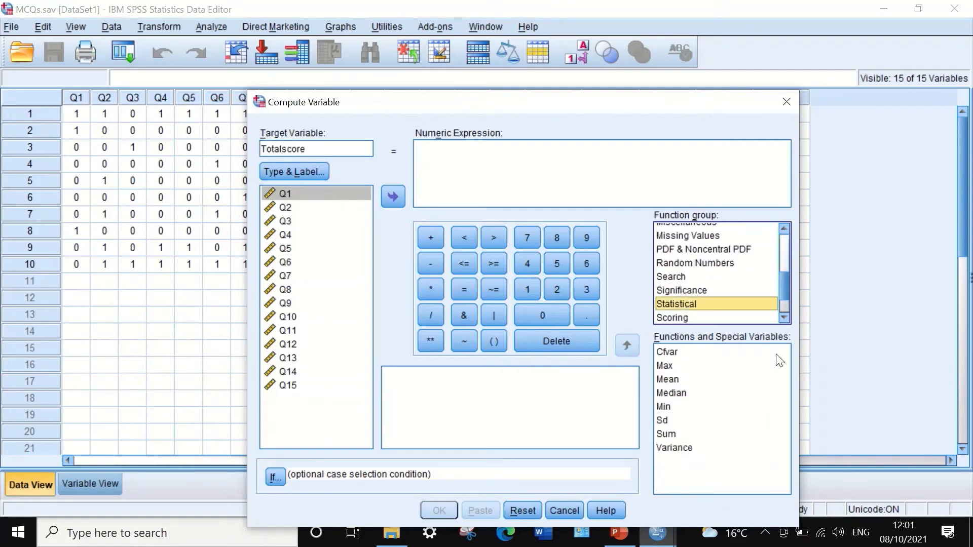
left_click(667, 434)
left_click_drag(692, 435, 428, 152)
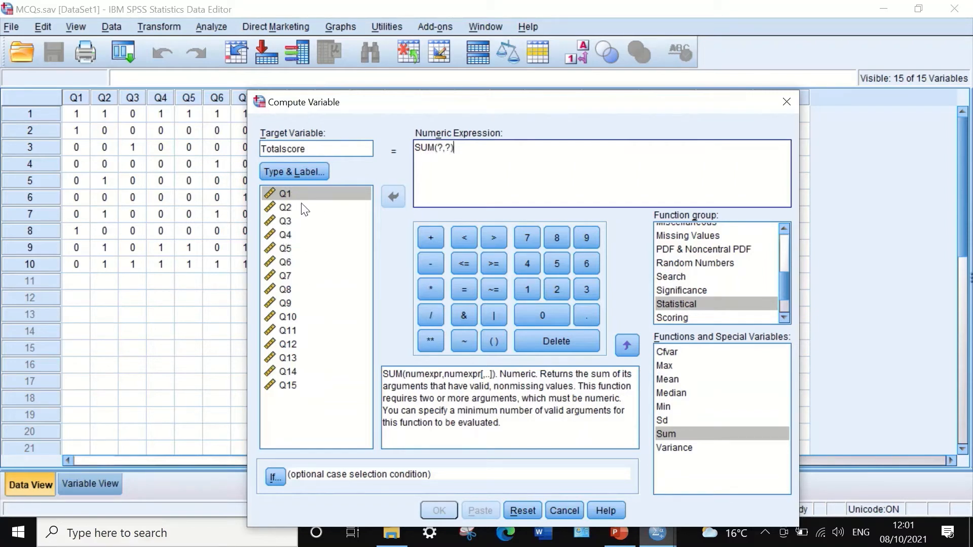
Step: Replace the two placeholder arguments of the SUM expression with the variables Q1 and Q2
double_click(439, 147)
left_click(295, 193)
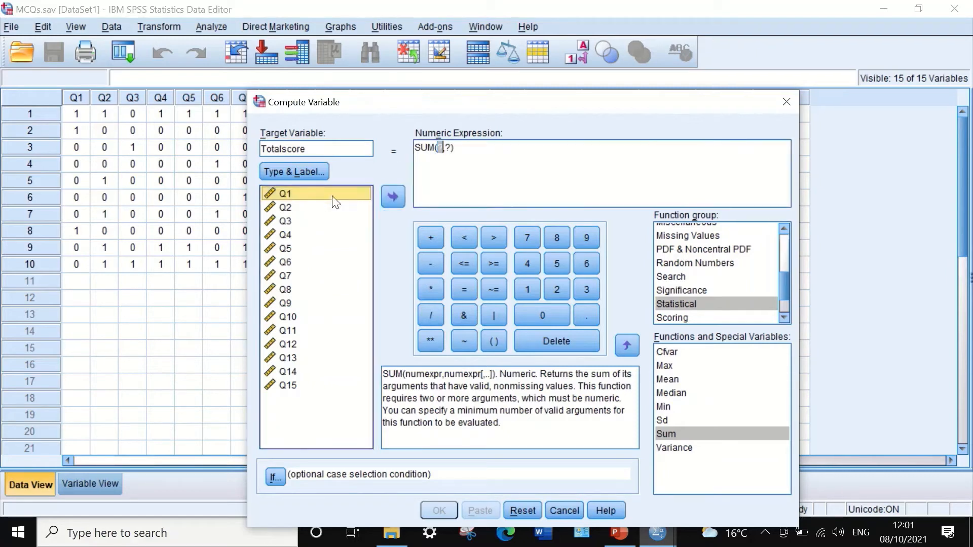
left_click(393, 198)
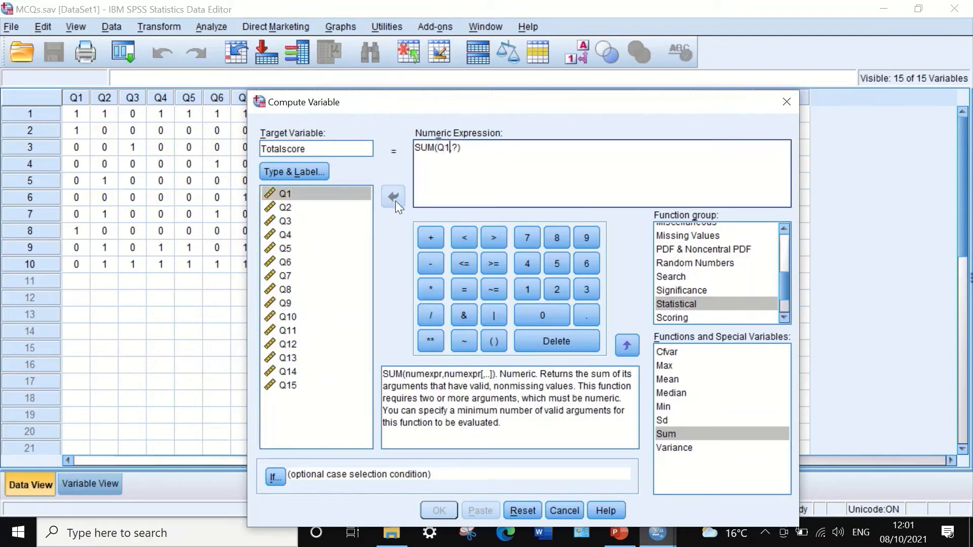
double_click(455, 147)
left_click(293, 208)
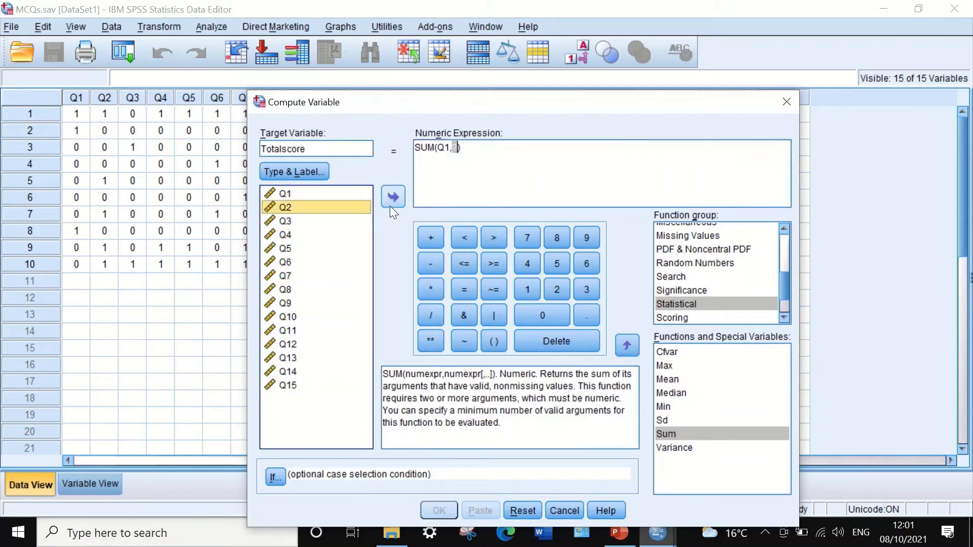
left_click(391, 198)
Step: Add Q3, Q4 and Q5 to the SUM expression as comma-separated arguments
type(",")
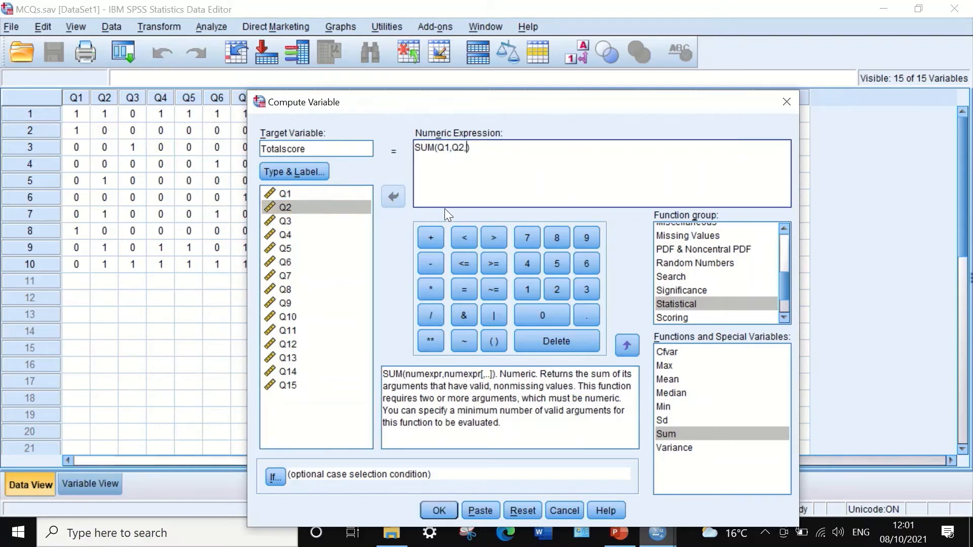
left_click(310, 221)
left_click(386, 196)
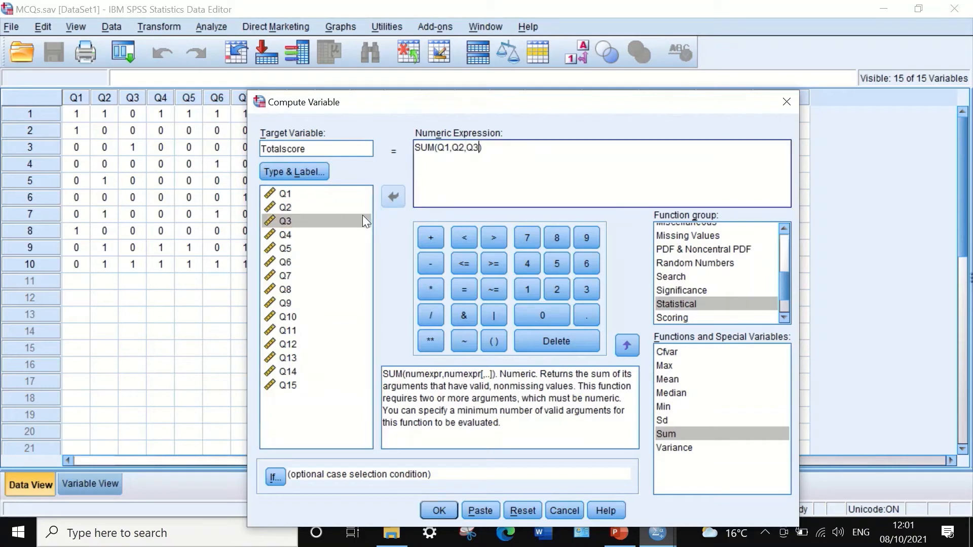
type(",")
left_click(285, 236)
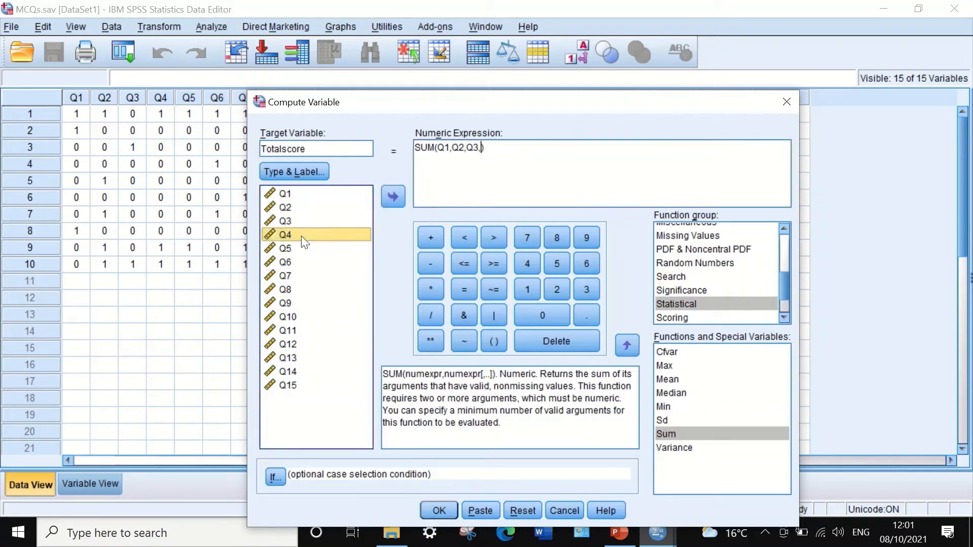
left_click(395, 202)
type(",")
left_click(297, 248)
left_click(399, 198)
Step: Extend the SUM expression with the comma-separated variables Q6 and Q7
type(",Q5,")
left_click(288, 262)
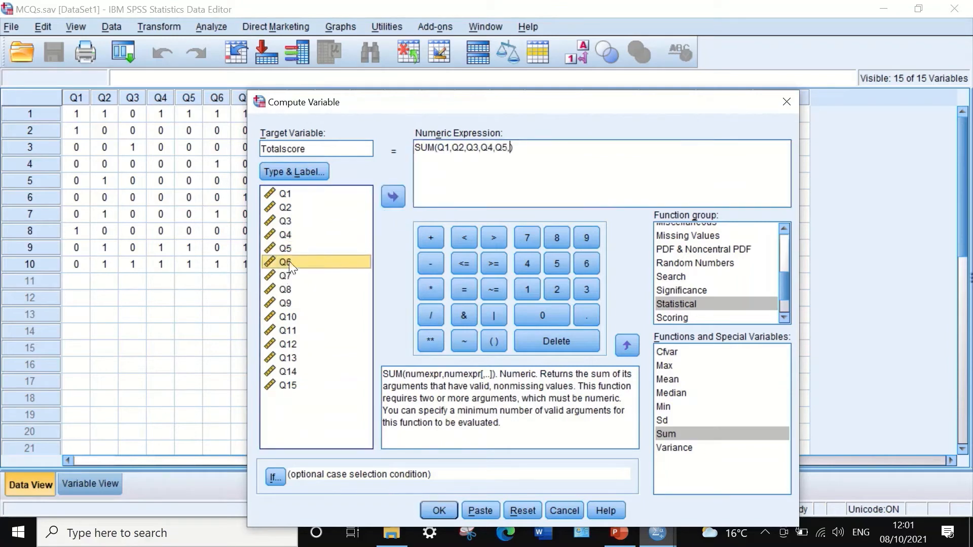
left_click(397, 196)
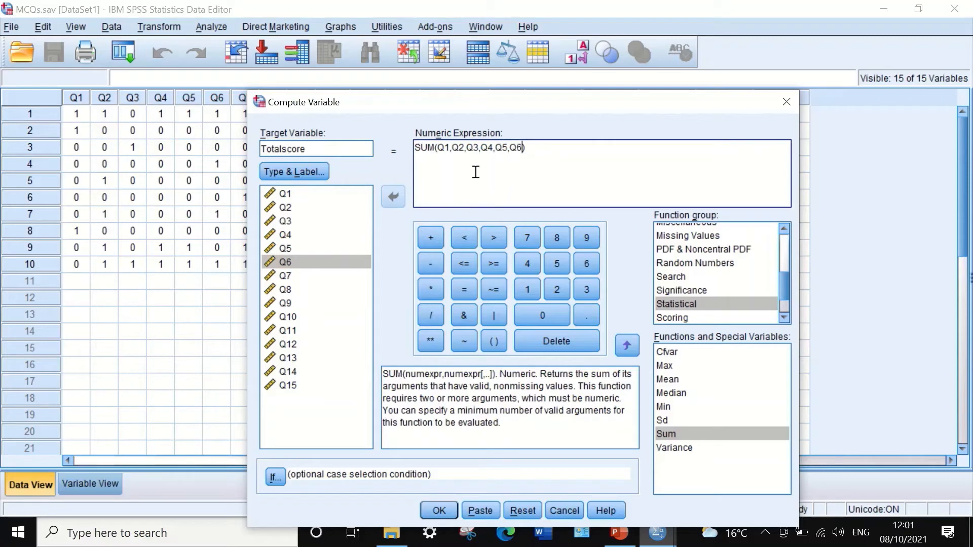
type(",")
left_click(290, 276)
left_click(399, 196)
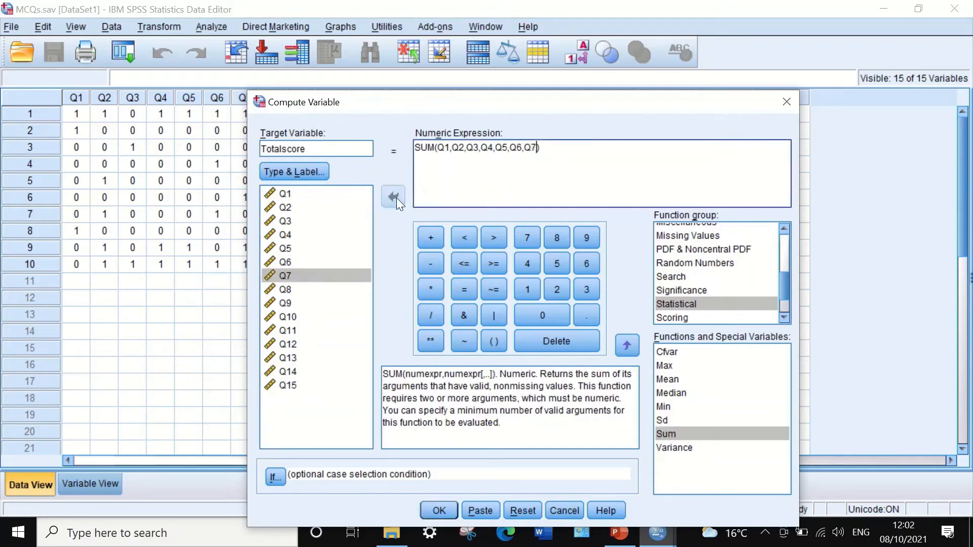
Step: Insert Q8 into the SUM expression, with a comma between Q7 and Q8 and another one after Q8
left_click(290, 290)
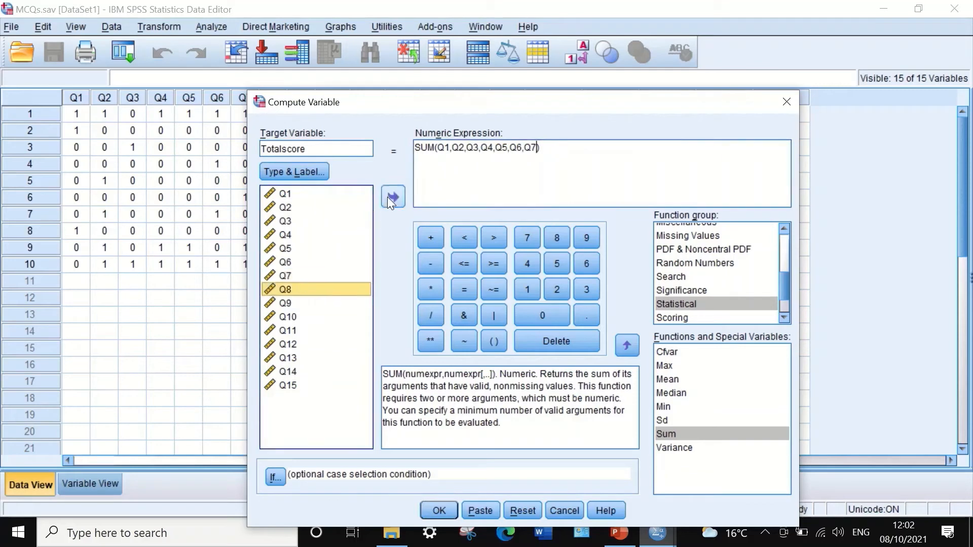
left_click(388, 197)
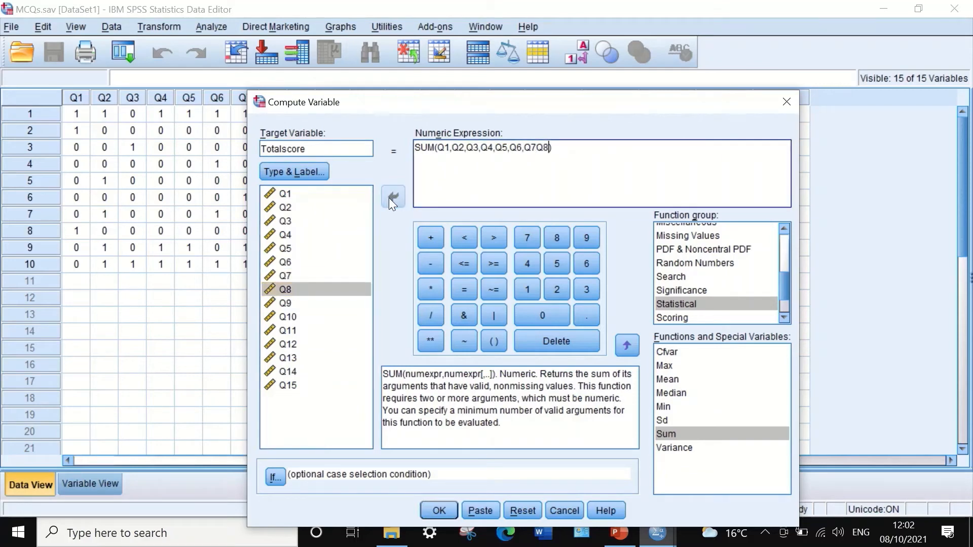
left_click(536, 147)
type(",")
left_click(554, 147)
type(",")
key("BackSpace")
left_click(551, 147)
type(",Q8,")
Step: Add Q9, Q10 and Q11 to the SUM expression, separated by commas
left_click(288, 302)
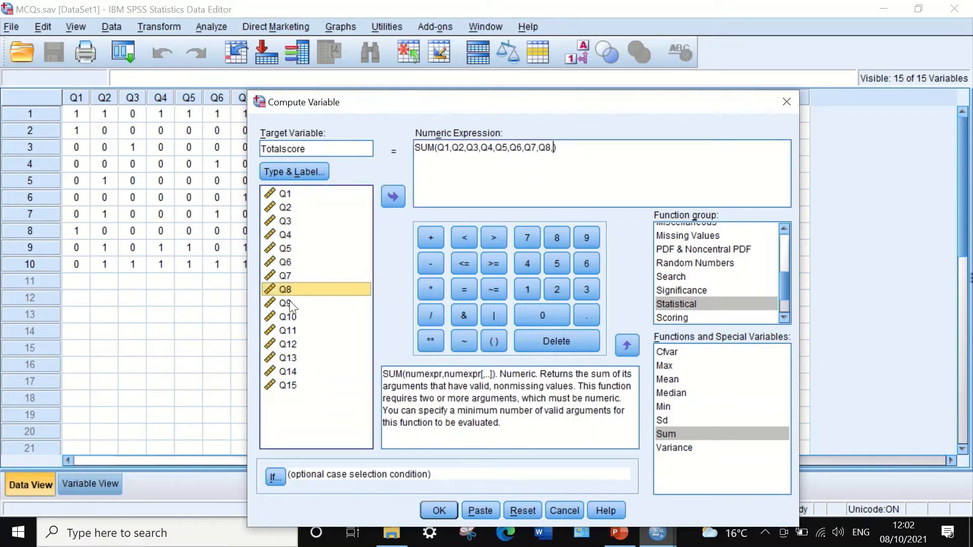
left_click(394, 196)
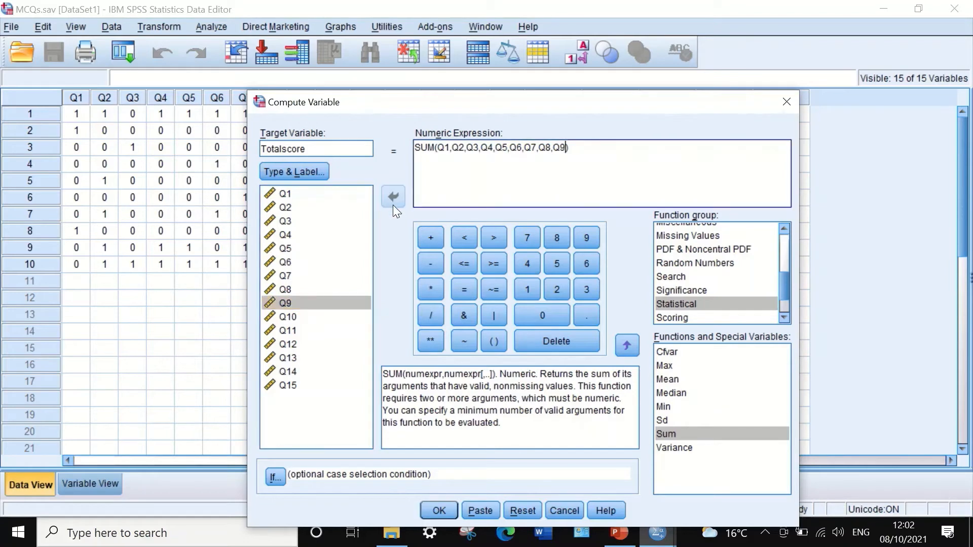
left_click(287, 318)
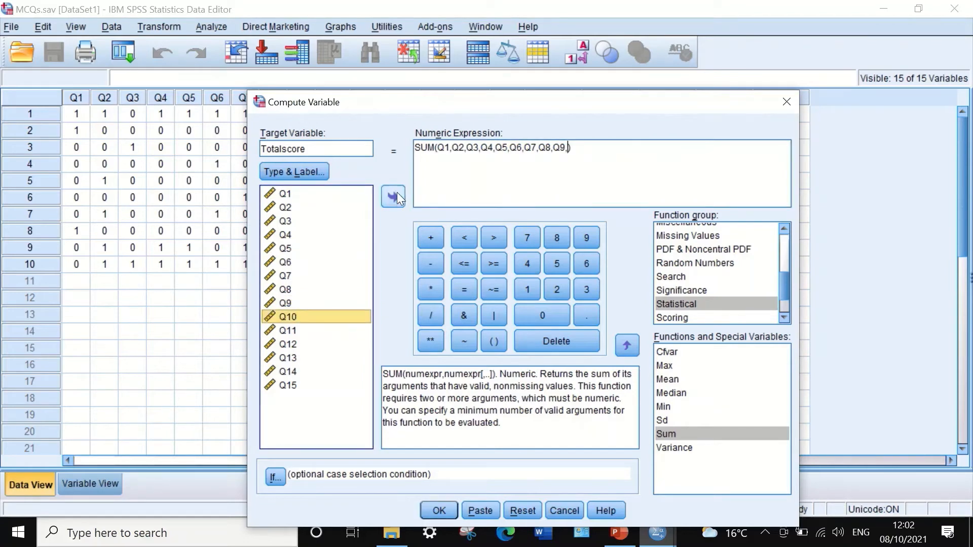
left_click(394, 195)
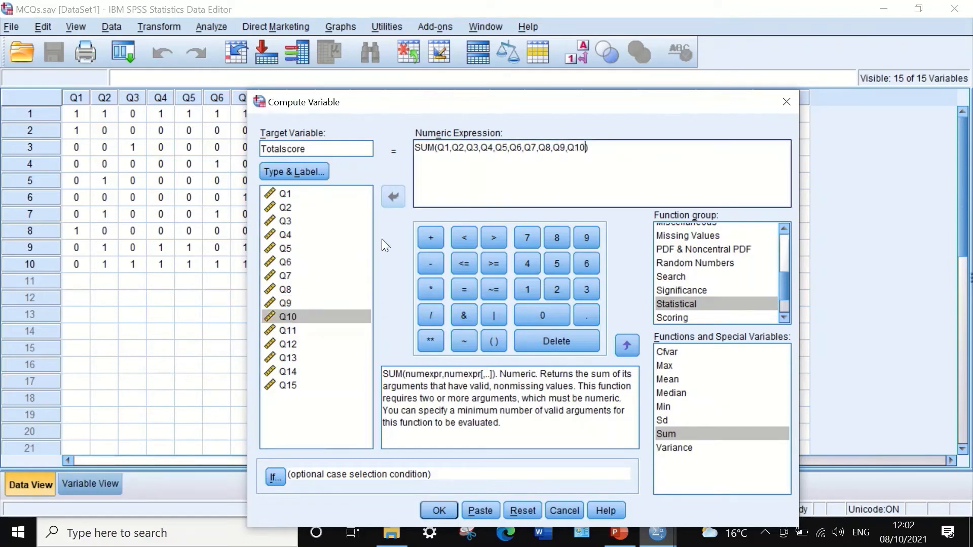
left_click(290, 330)
left_click(393, 196)
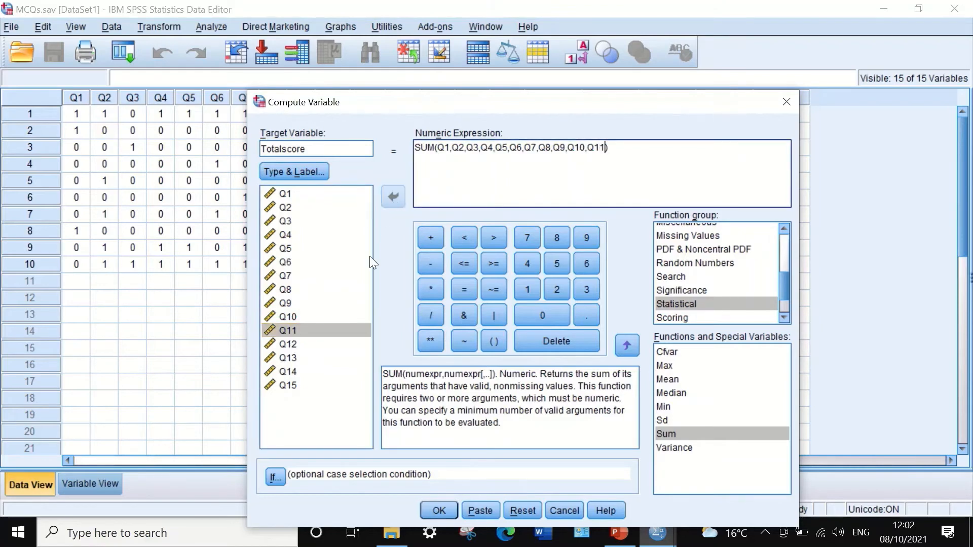
Step: Add Q12 and Q13 to the SUM expression, with commas separating Q11, Q12 and Q13
left_click(287, 344)
left_click(397, 198)
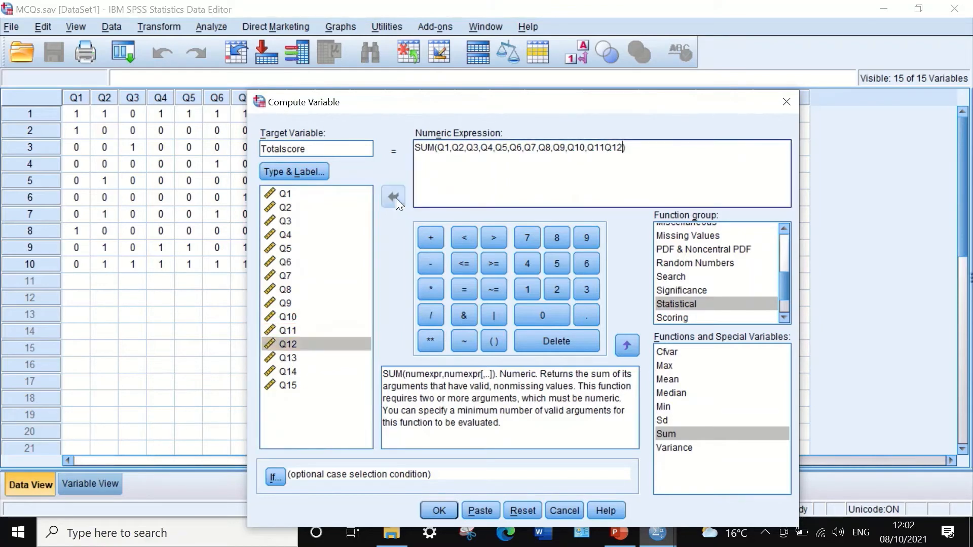
left_click(604, 148)
type(",Q2,")
left_click(286, 357)
left_click(402, 191)
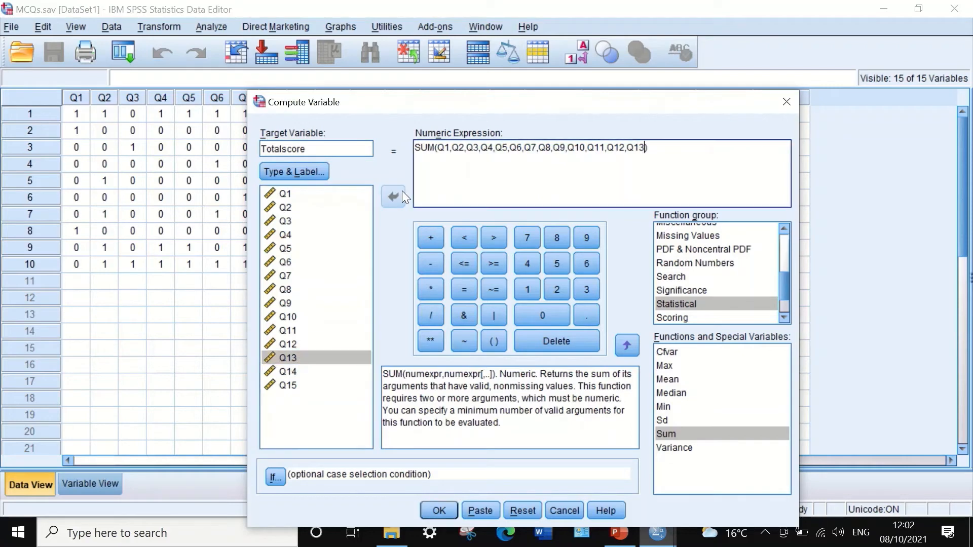
Step: Complete the SUM expression with Q14 and Q15 as its last comma-separated arguments
type(",")
left_click(286, 373)
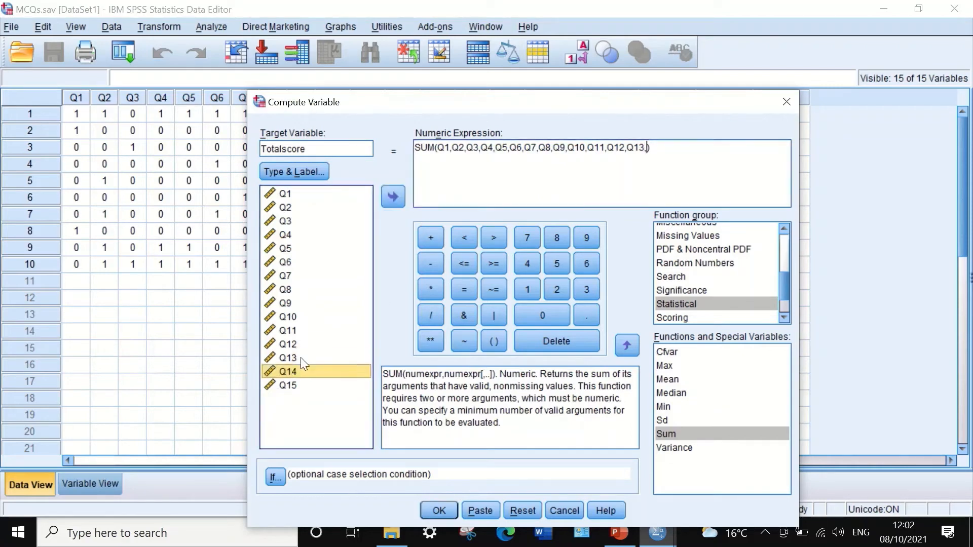
left_click(395, 198)
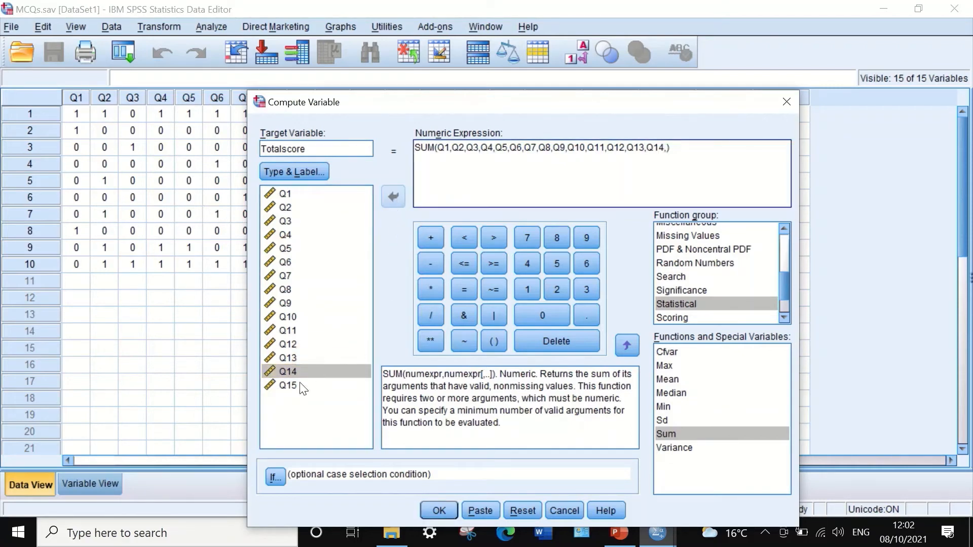
left_click(287, 385)
left_click(394, 195)
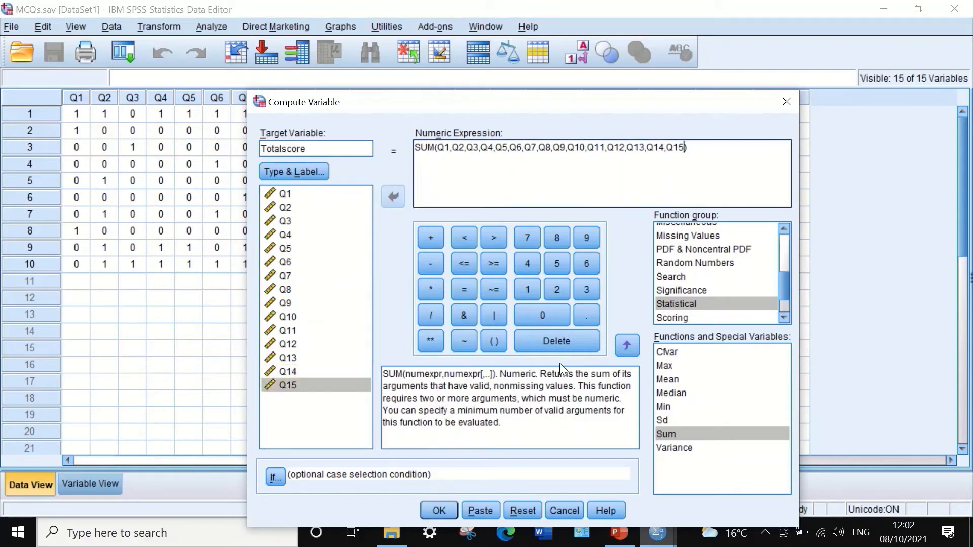
Step: Run the computation of Totalscore and slightly narrow the new variable's column in the data grid
left_click(432, 512)
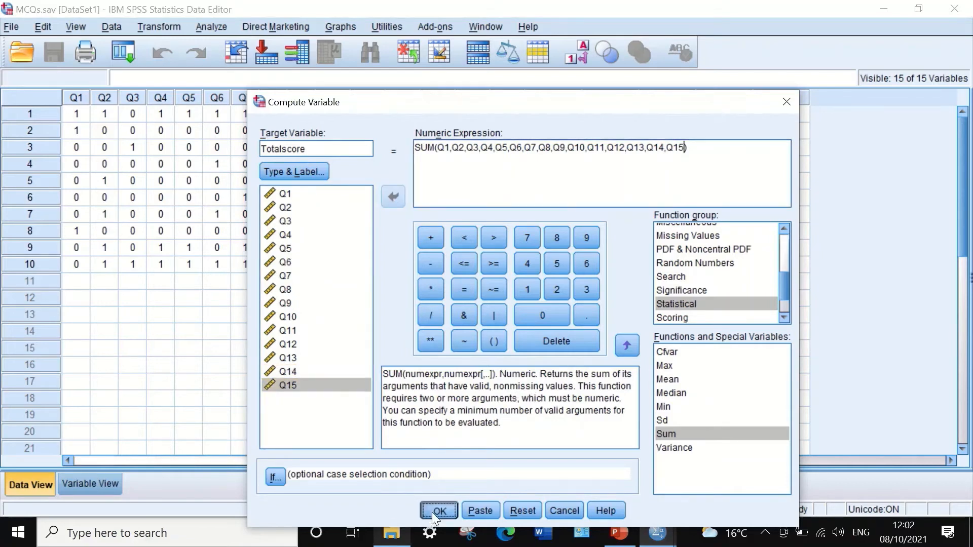
left_click(885, 12)
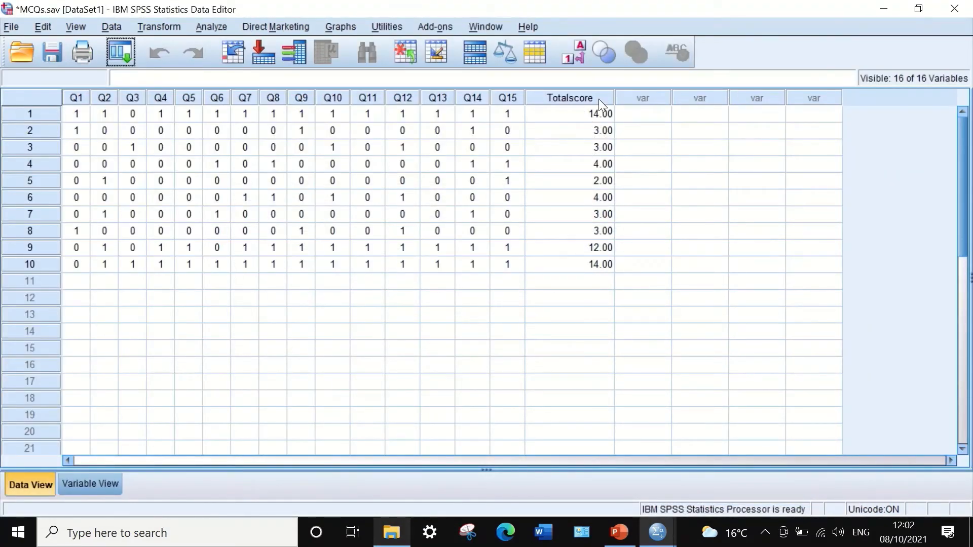
left_click_drag(614, 98, 593, 98)
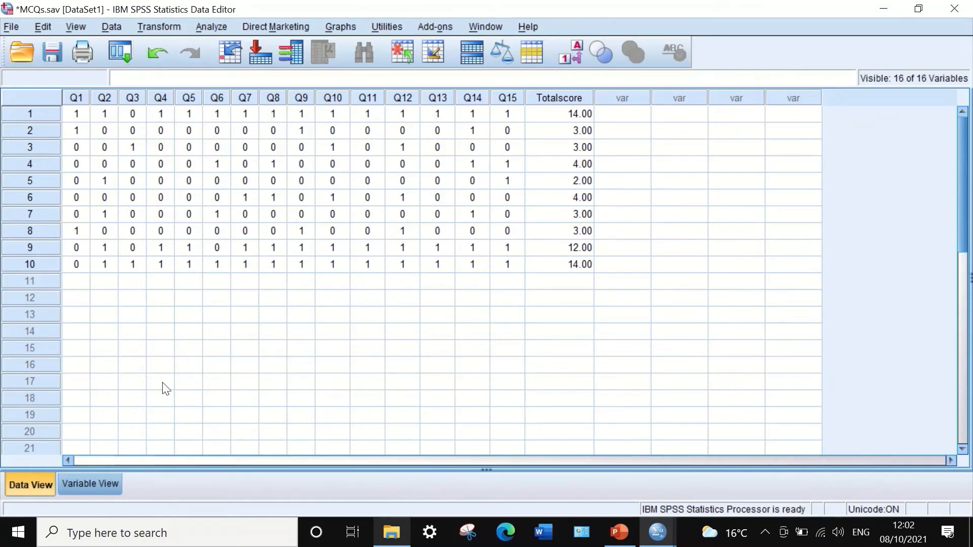
Step: In the variable definitions, set Totalscore to 0 decimals and its measurement level to Scale
left_click(89, 483)
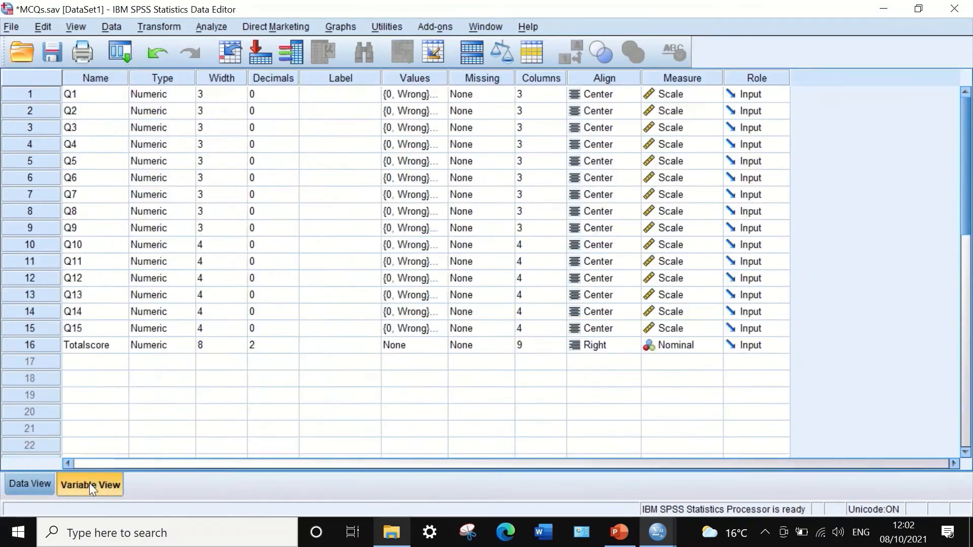
left_click(267, 345)
left_click(292, 349)
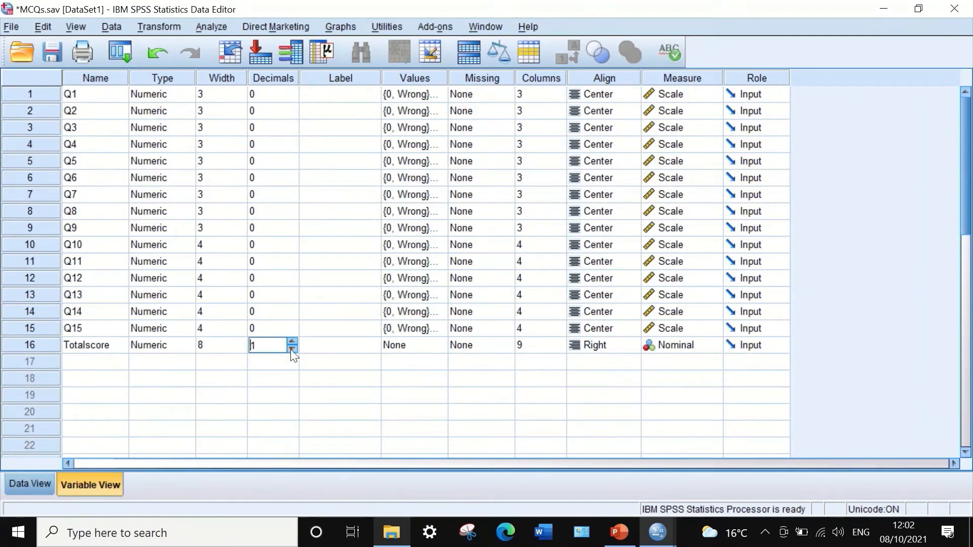
left_click(291, 349)
left_click(688, 346)
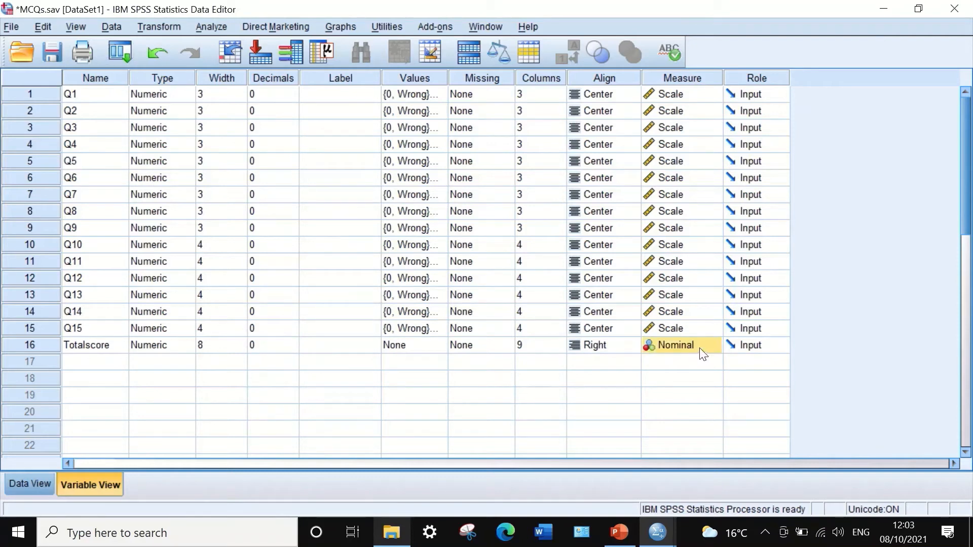
left_click(702, 352)
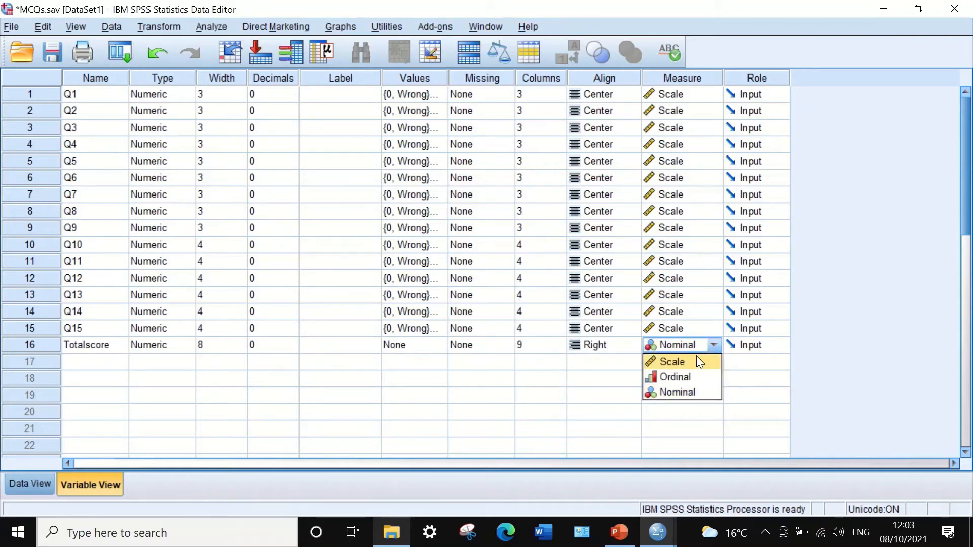
left_click(676, 361)
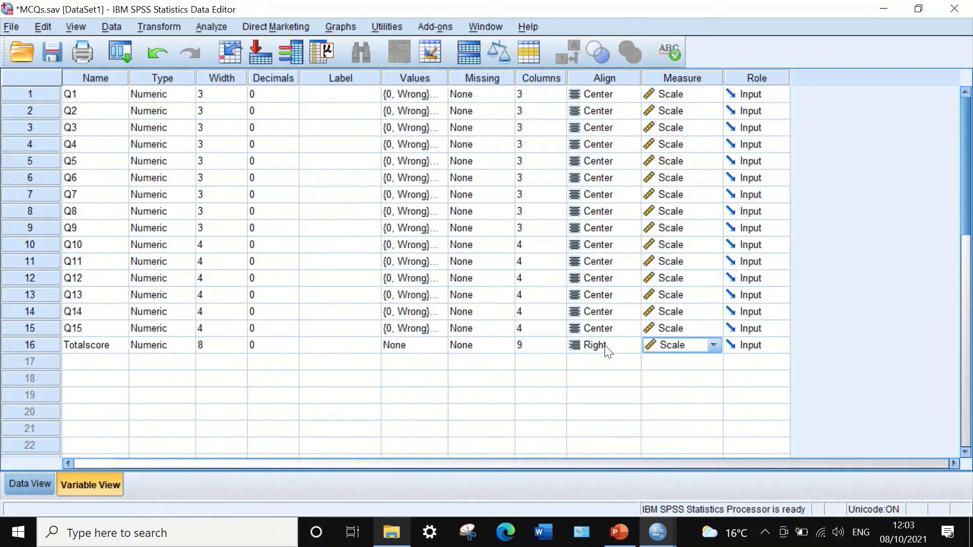
Step: Center-align Totalscore and reduce its column width, then return to the data grid
left_click(603, 349)
left_click(598, 352)
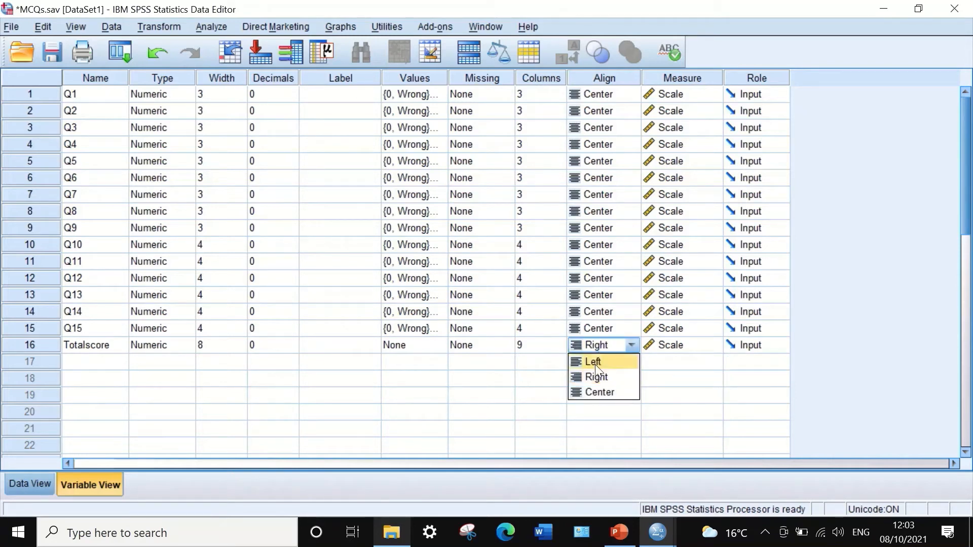
left_click(596, 392)
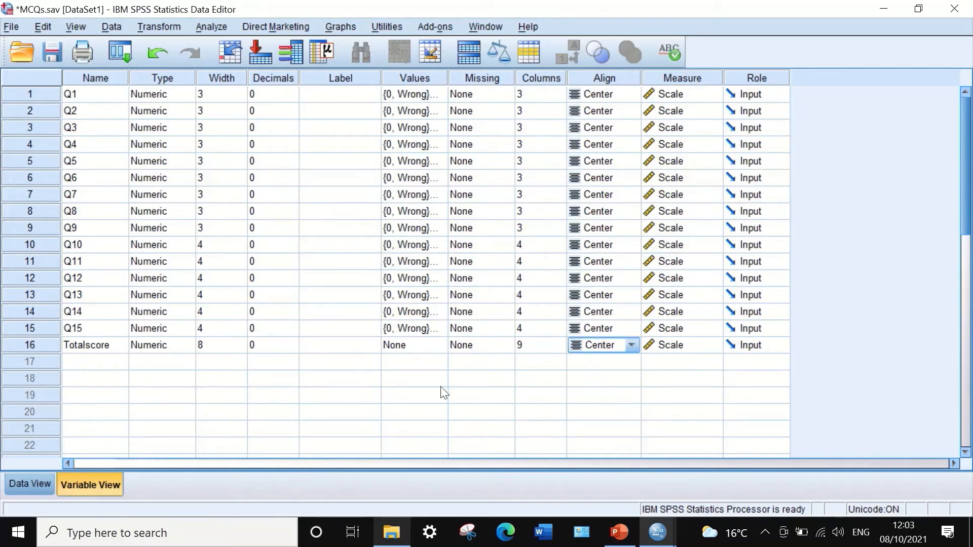
left_click(545, 348)
left_click(559, 349)
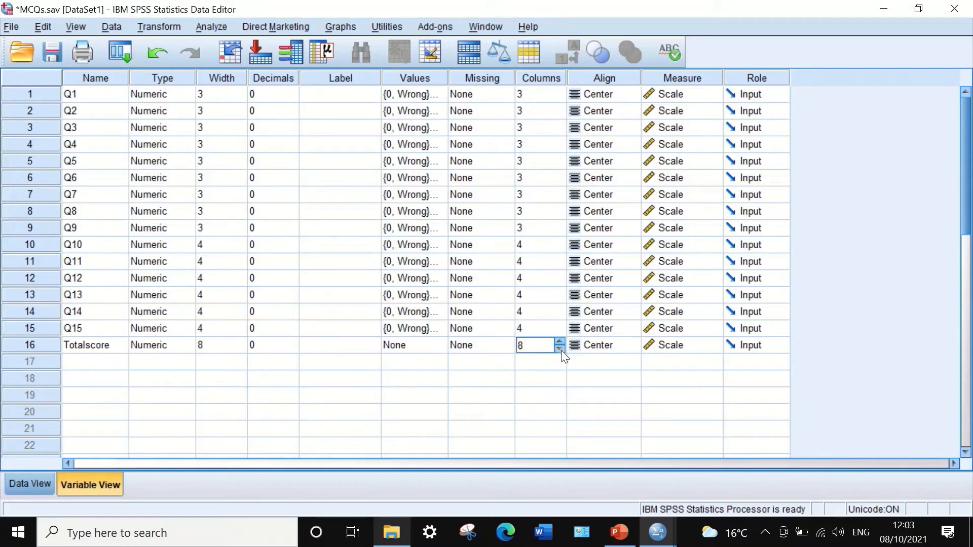
left_click(559, 349)
left_click(561, 350)
left_click(35, 483)
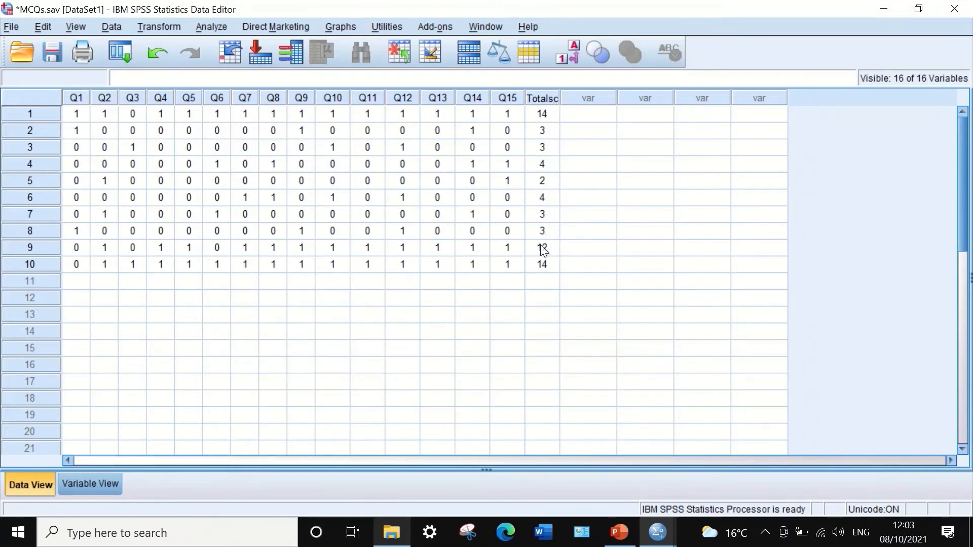
Step: Switch to the PowerPoint presentation and show slide 73 with the Cronbach's alpha formulas
left_click(617, 532)
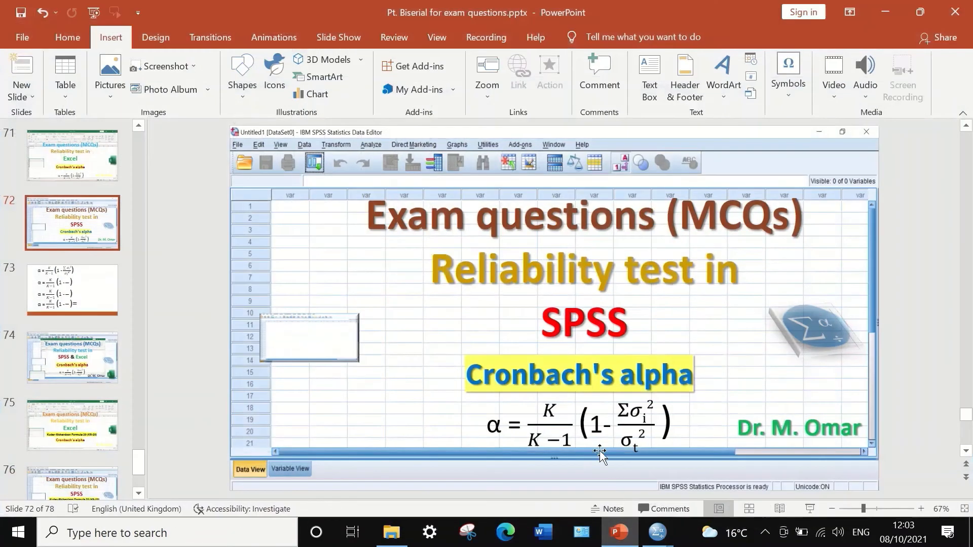
left_click(97, 307)
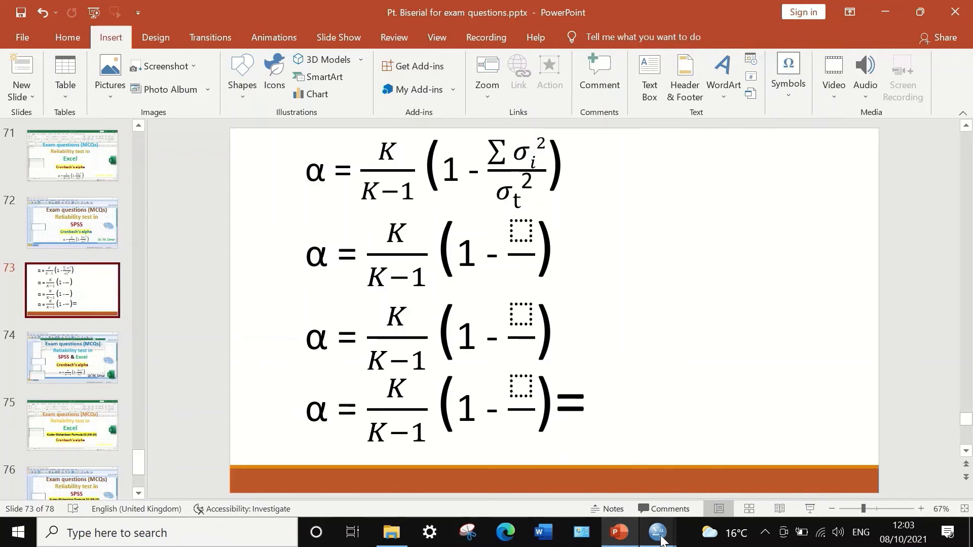
Step: Switch to the MCQs.sav data in SPSS and set up a Frequencies analysis with Totalscore as the variable
mouse_move(658, 538)
left_click(716, 483)
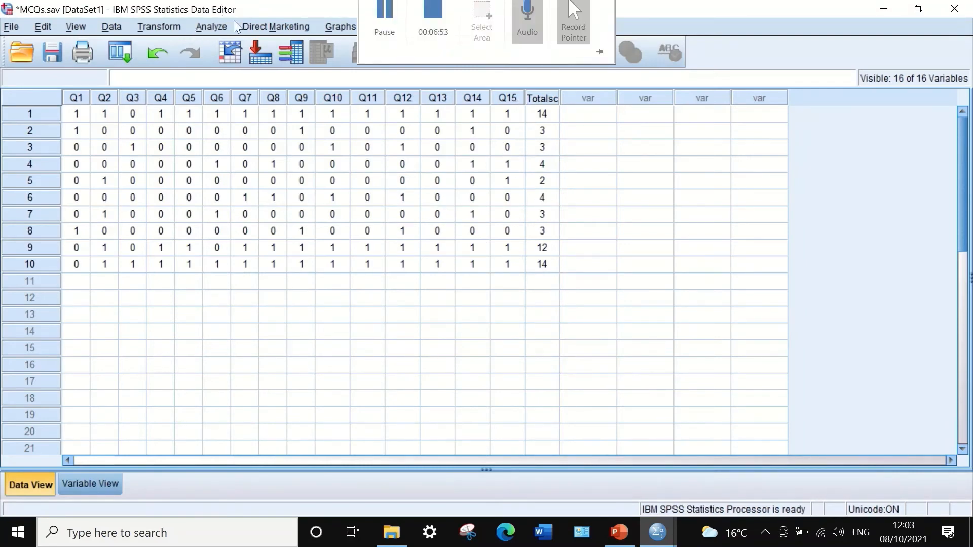
left_click(211, 27)
mouse_move(224, 65)
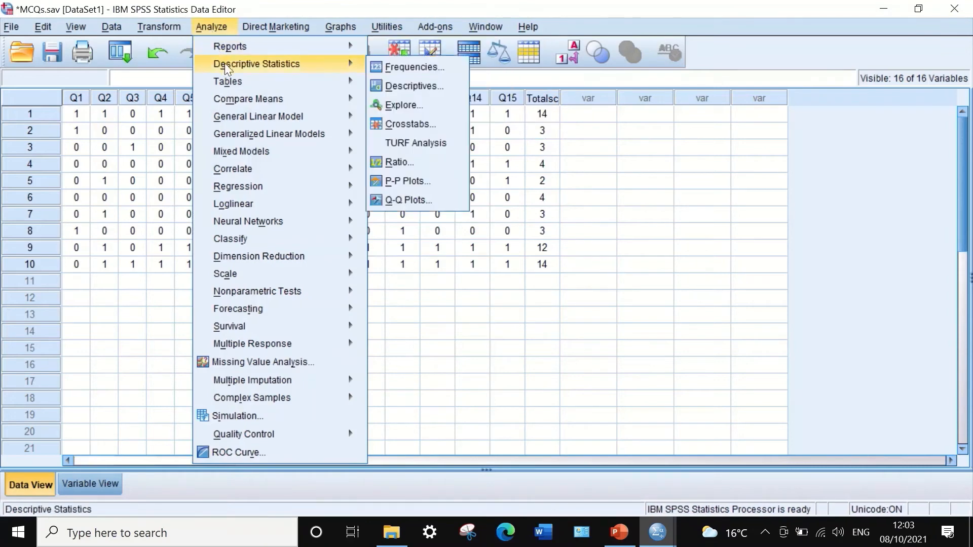
left_click(390, 70)
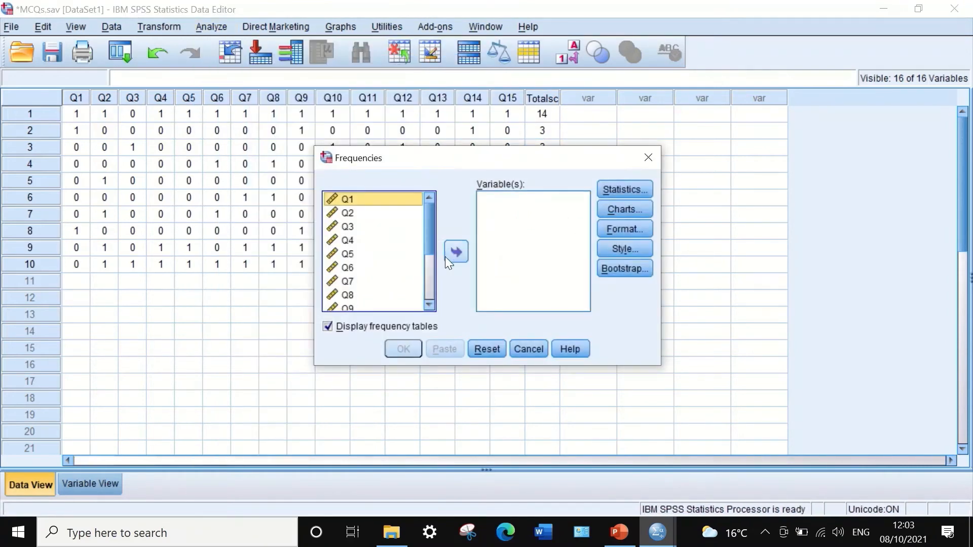
left_click_drag(428, 214, 432, 286)
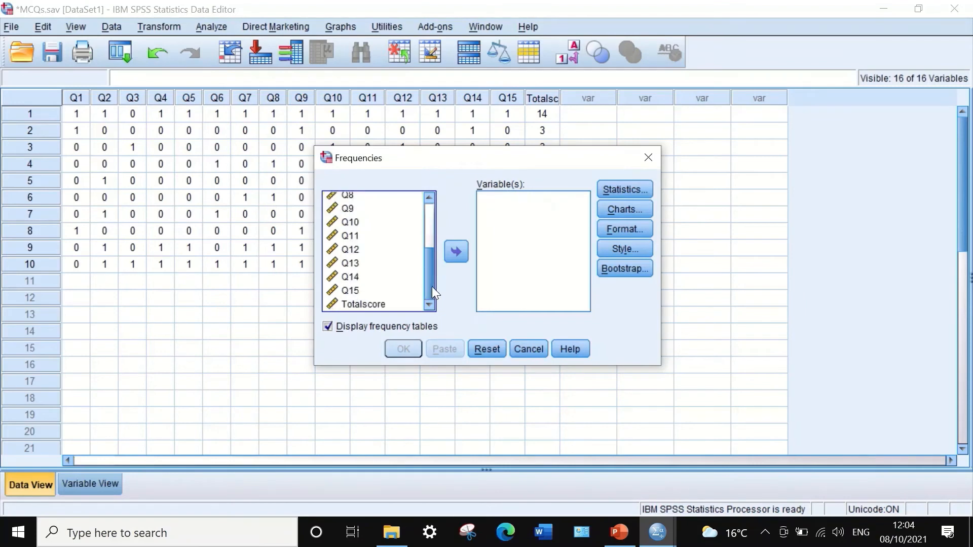
left_click(355, 305)
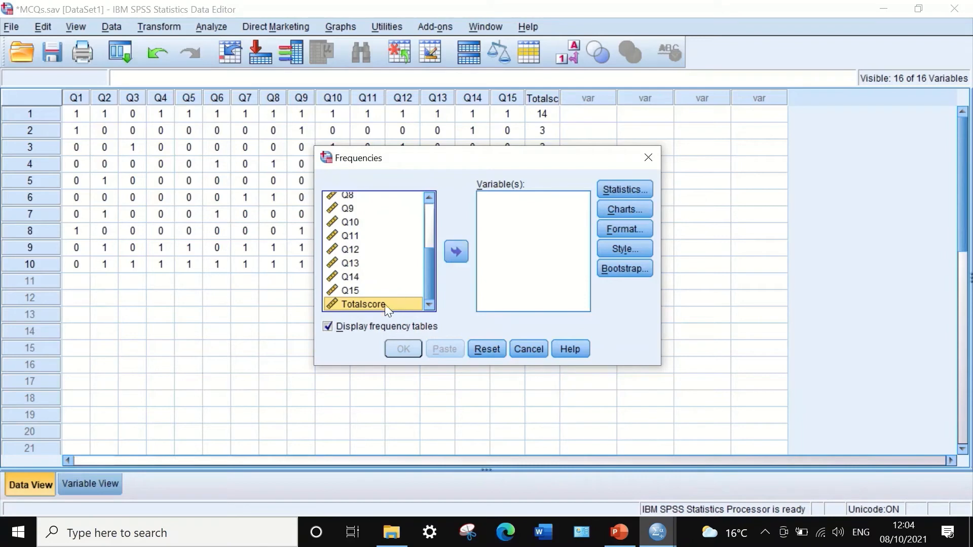
left_click_drag(377, 305, 509, 218)
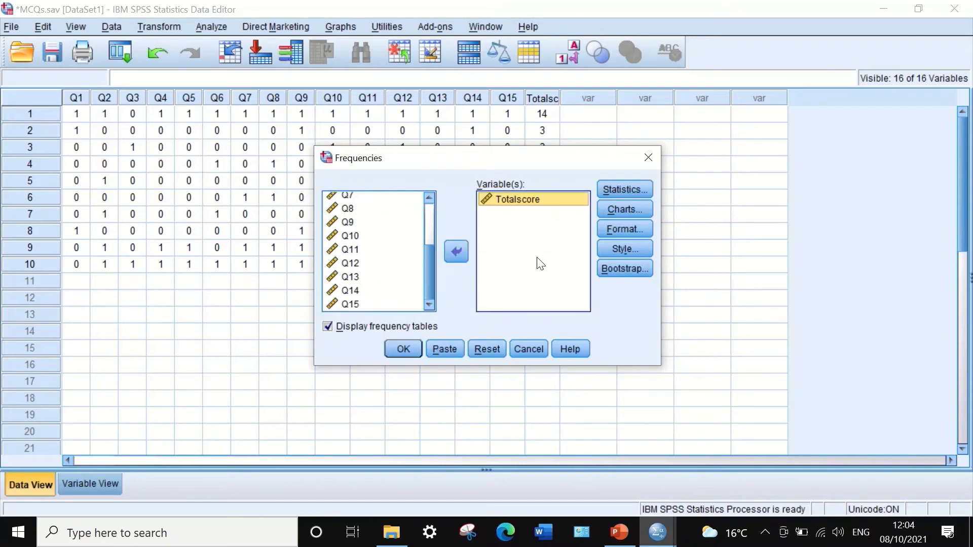
Step: Include the Variance statistic in the Frequencies analysis of Totalscore and run it
left_click(622, 188)
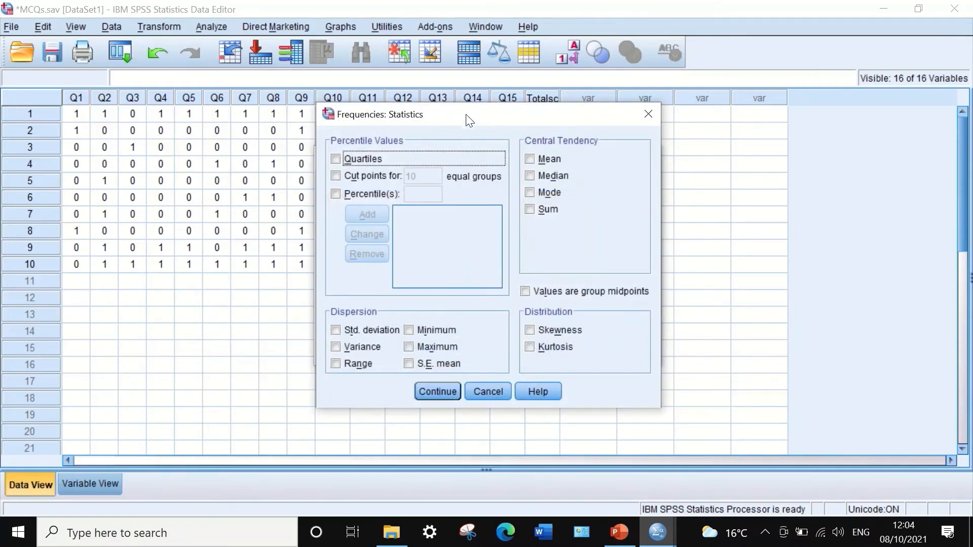
left_click(335, 347)
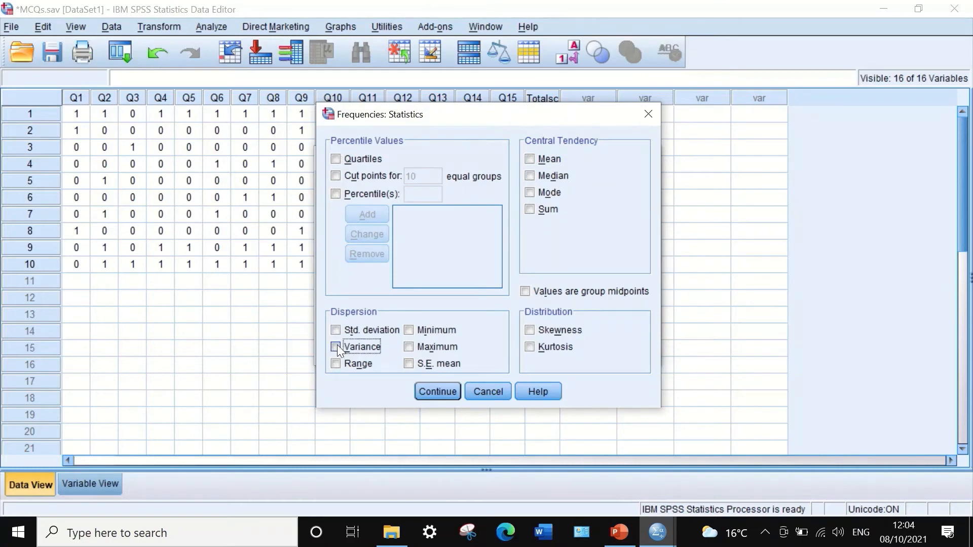
left_click(439, 390)
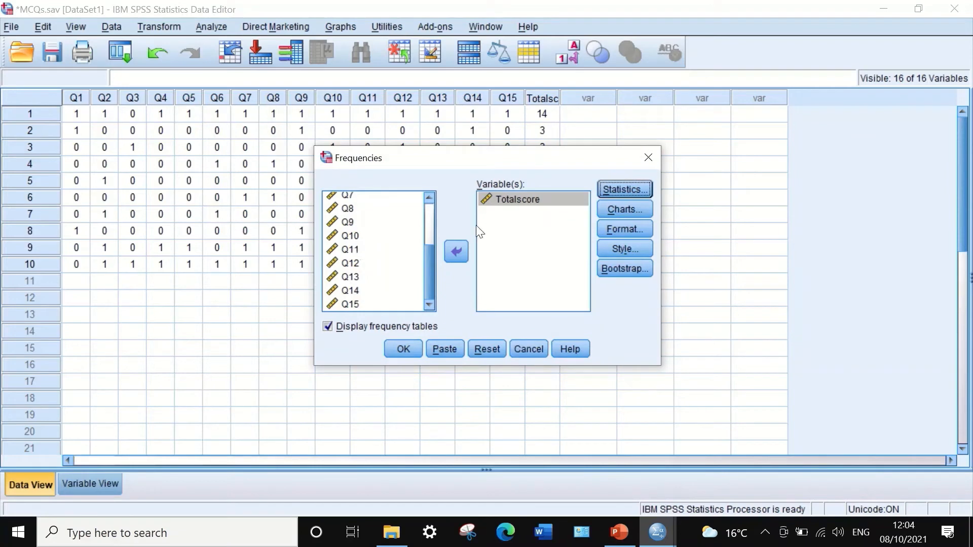
left_click(402, 349)
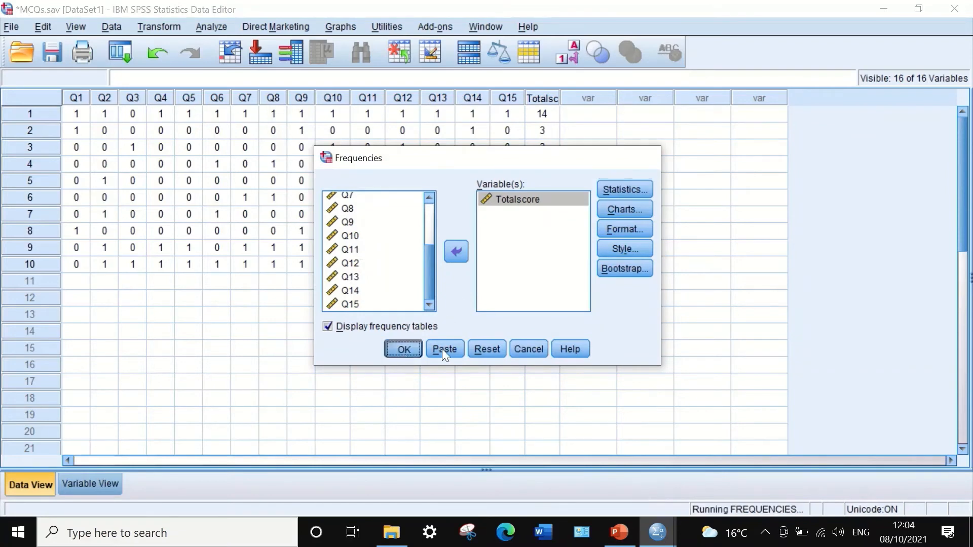
Step: Copy the Totalscore variance value from the Statistics table in the Frequencies output
scroll(334, 274, "down", 1)
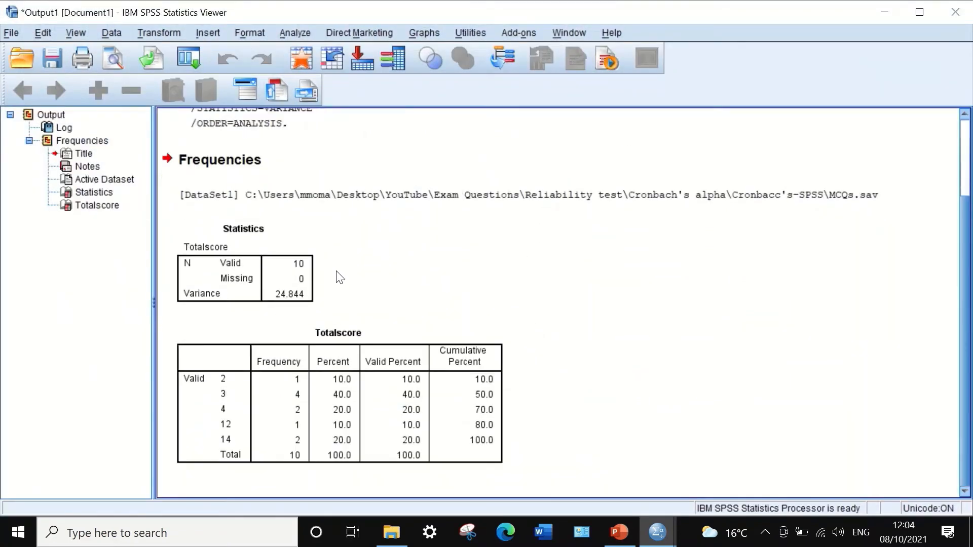
scroll(345, 283, "up", 3)
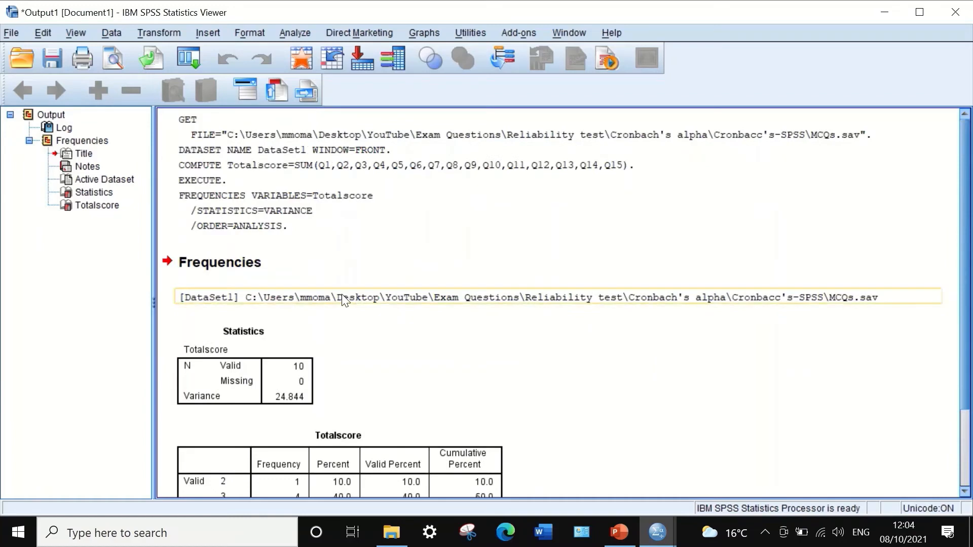
scroll(314, 357, "down", 2)
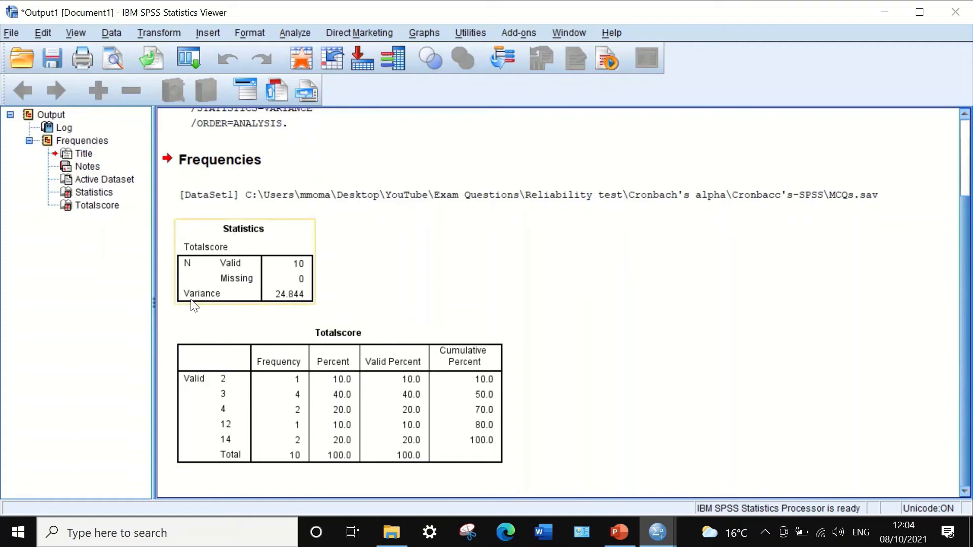
left_click(294, 299)
double_click(289, 299)
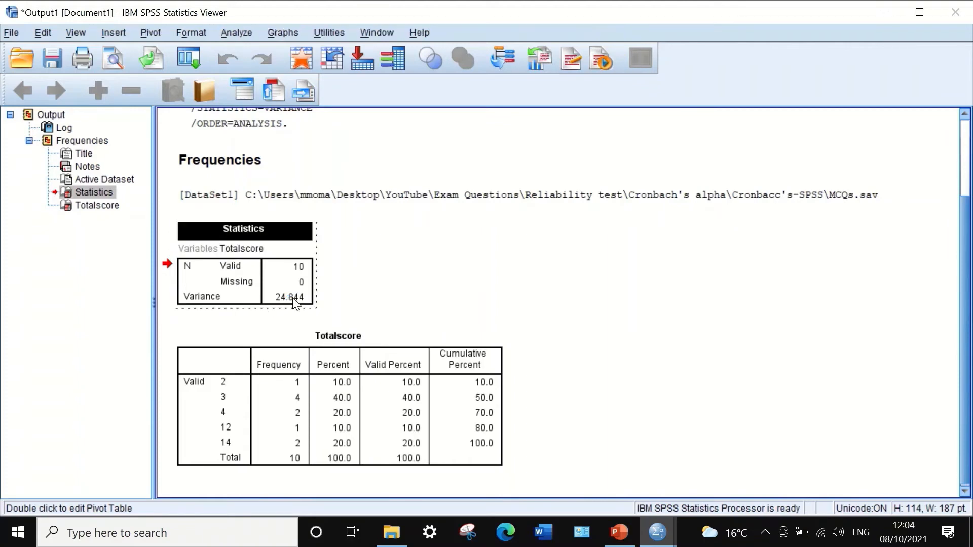
left_click(276, 298)
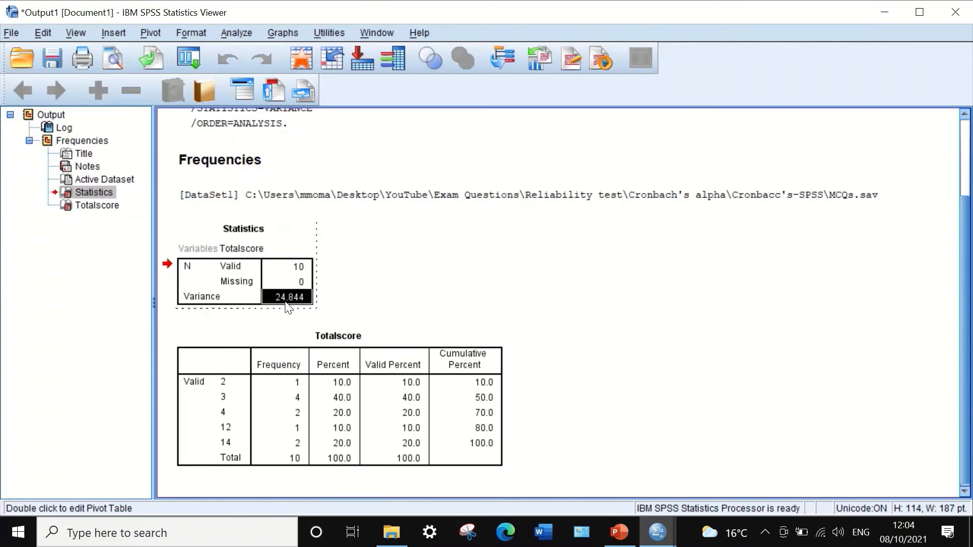
right_click(287, 303)
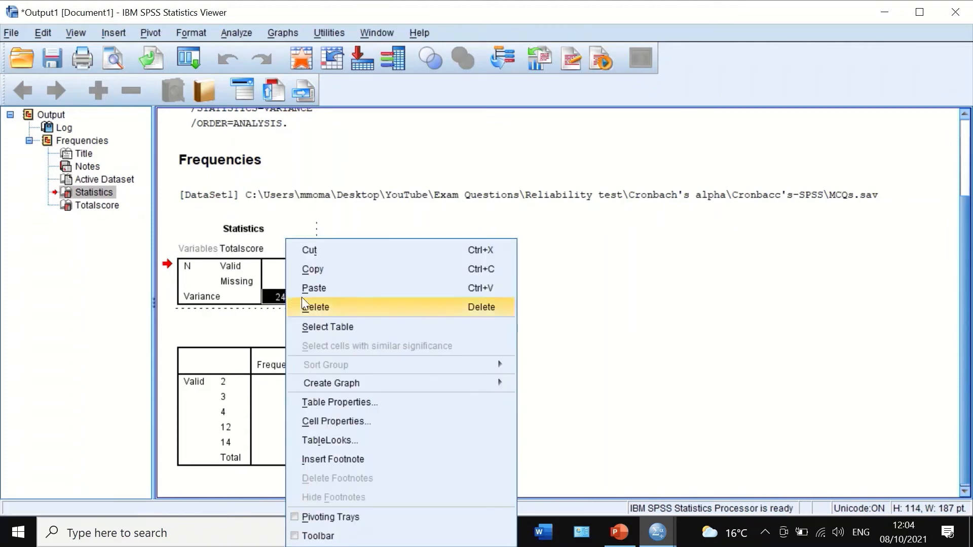
left_click(314, 269)
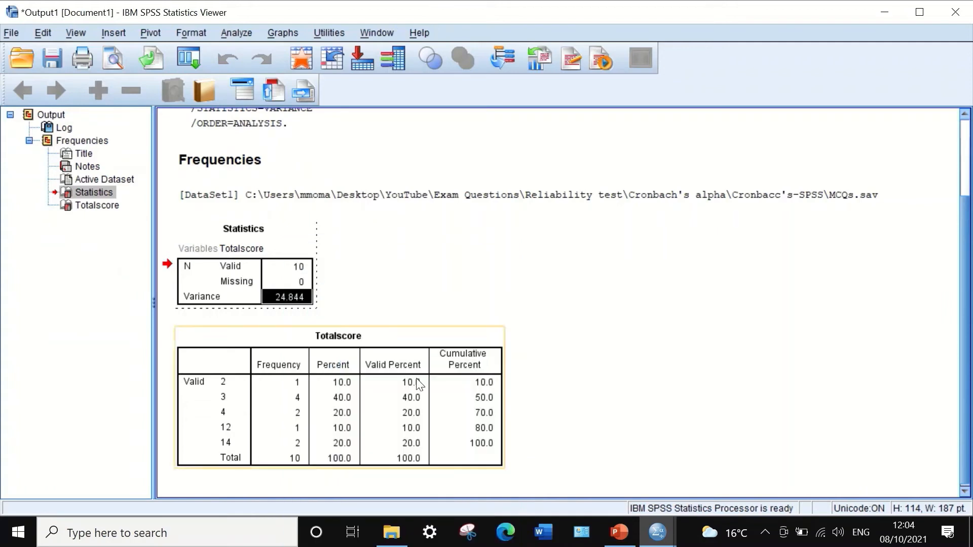
Step: In PowerPoint, paste the variance as plain text into the second alpha formula's denominator and shorten it to 24.84
left_click(619, 540)
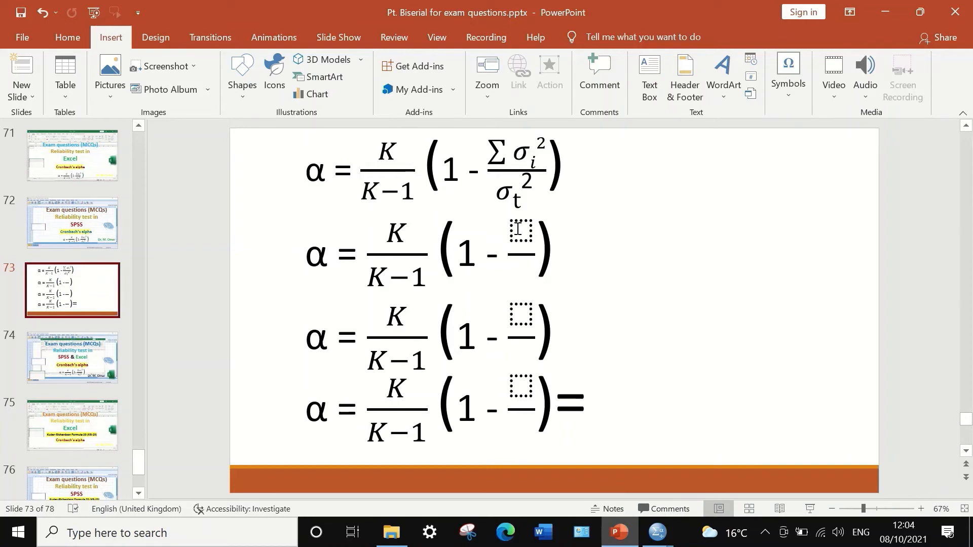
left_click(519, 275)
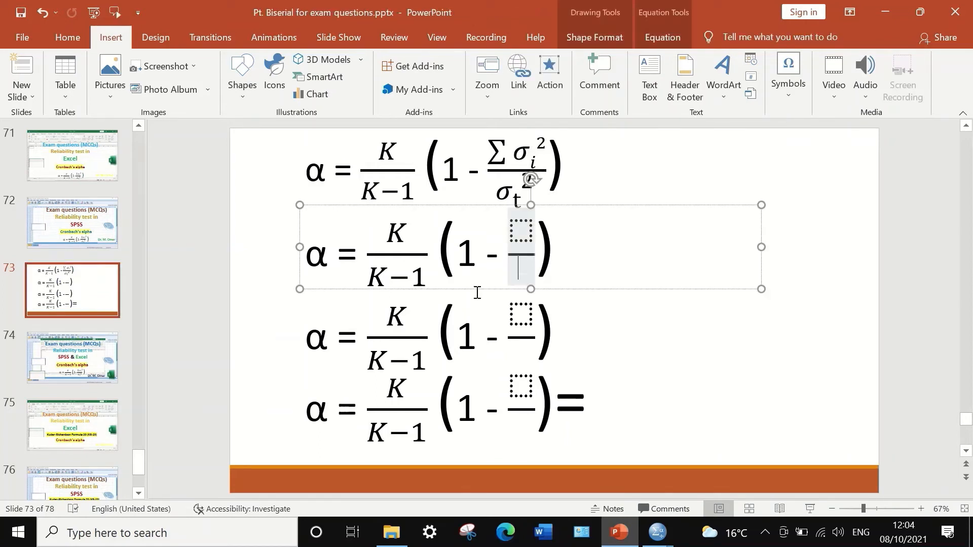
right_click(522, 272)
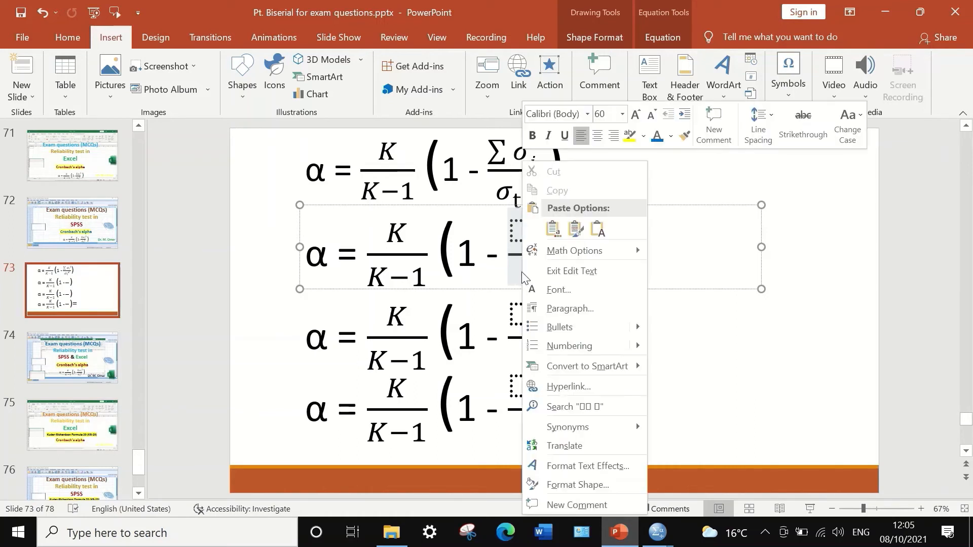
left_click(598, 231)
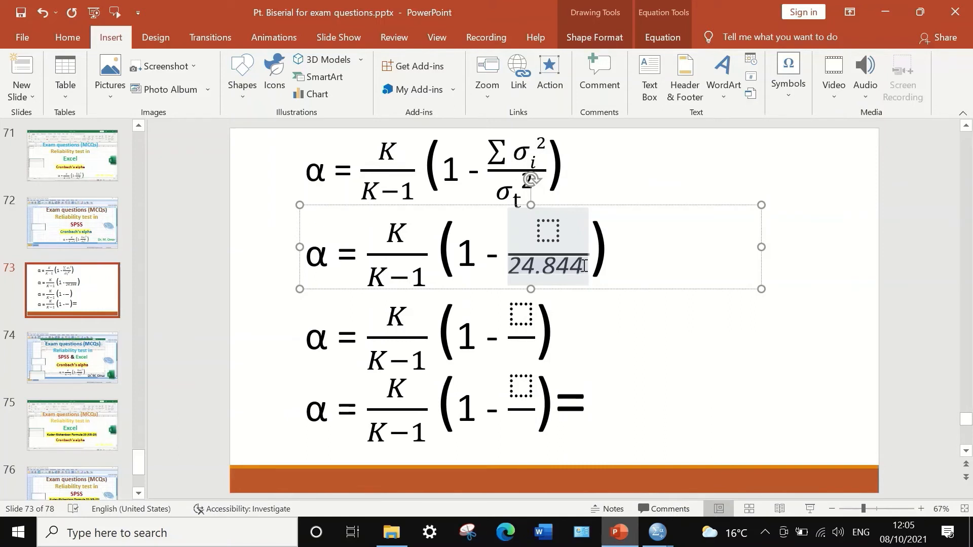
key("BackSpace")
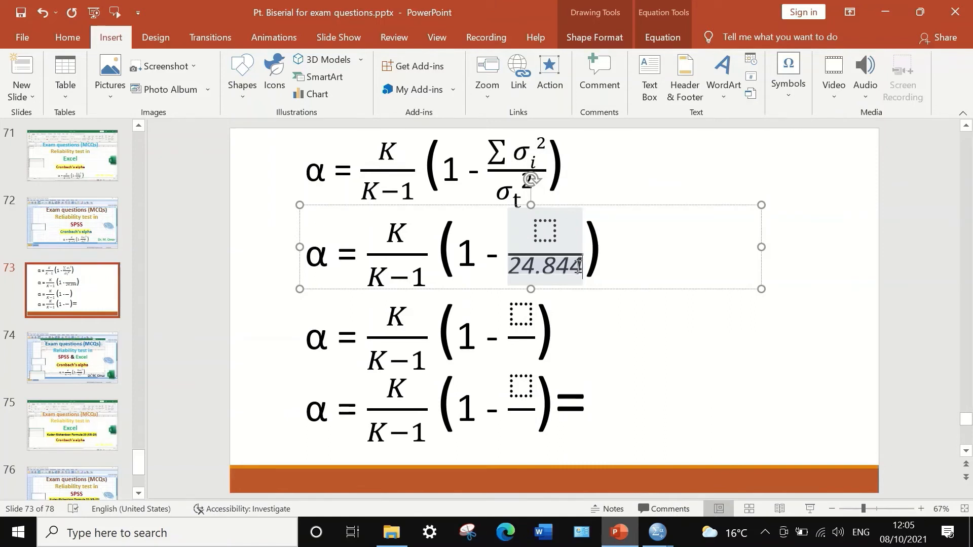
key("BackSpace")
left_click(601, 313)
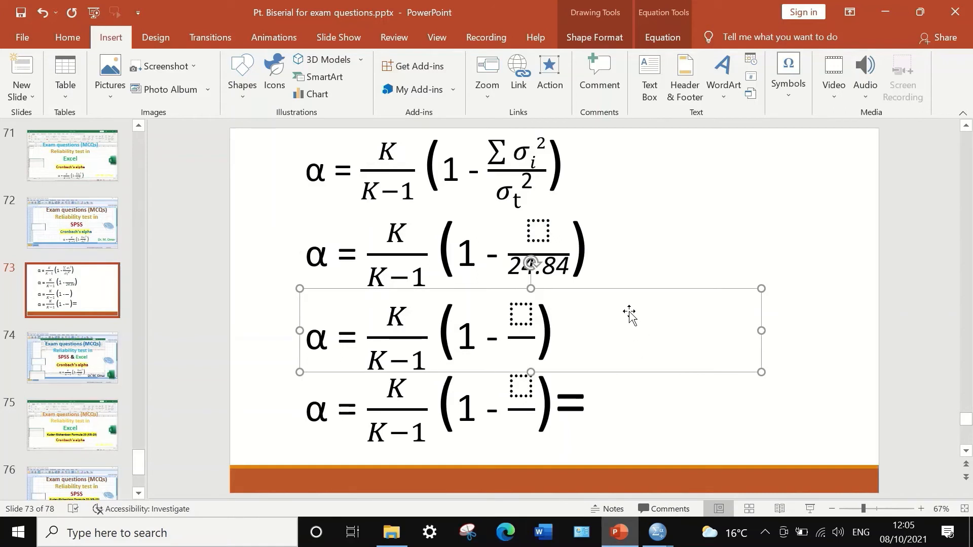
left_click(600, 243)
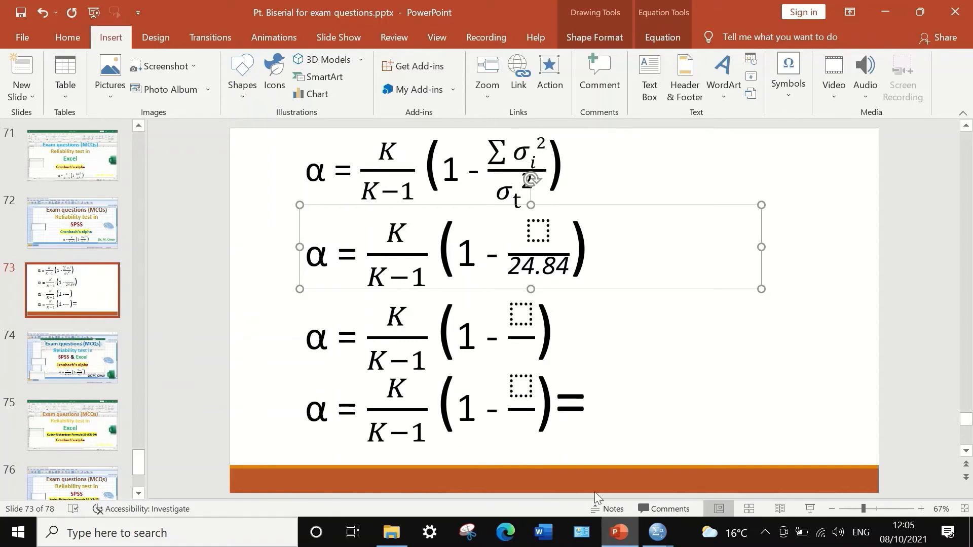
Step: Return to the SPSS data and transpose all variables, Q1 to Q15 and Totalscore, into a new dataset
mouse_move(657, 532)
left_click(702, 478)
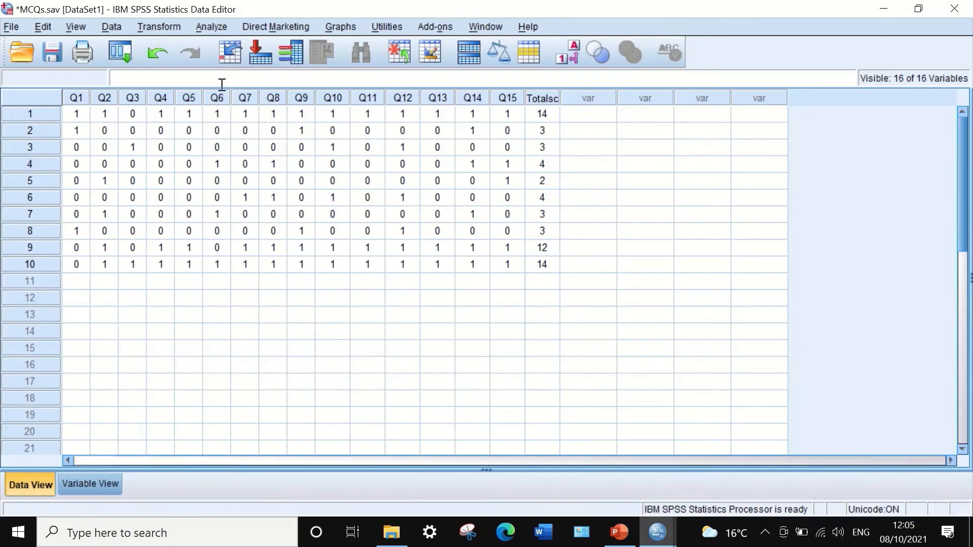
left_click(110, 26)
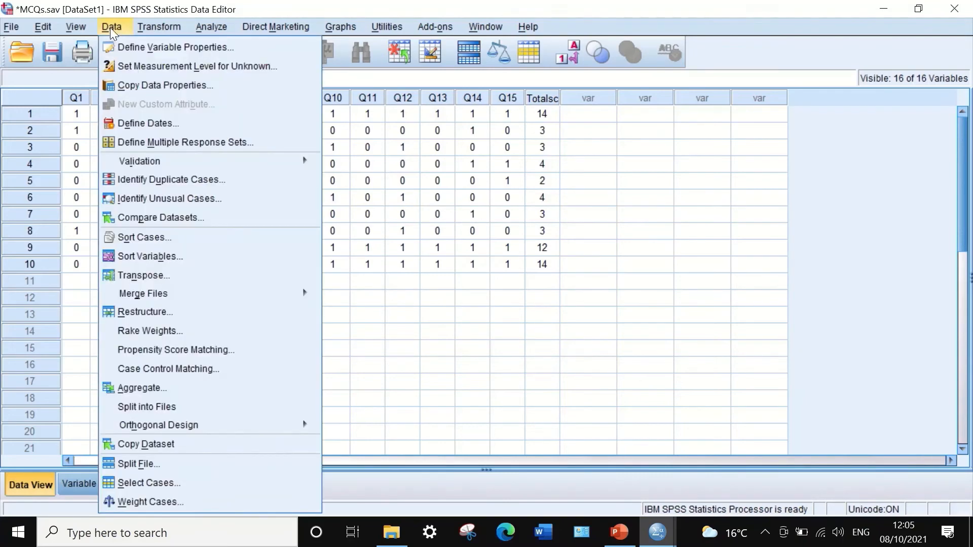
left_click(155, 277)
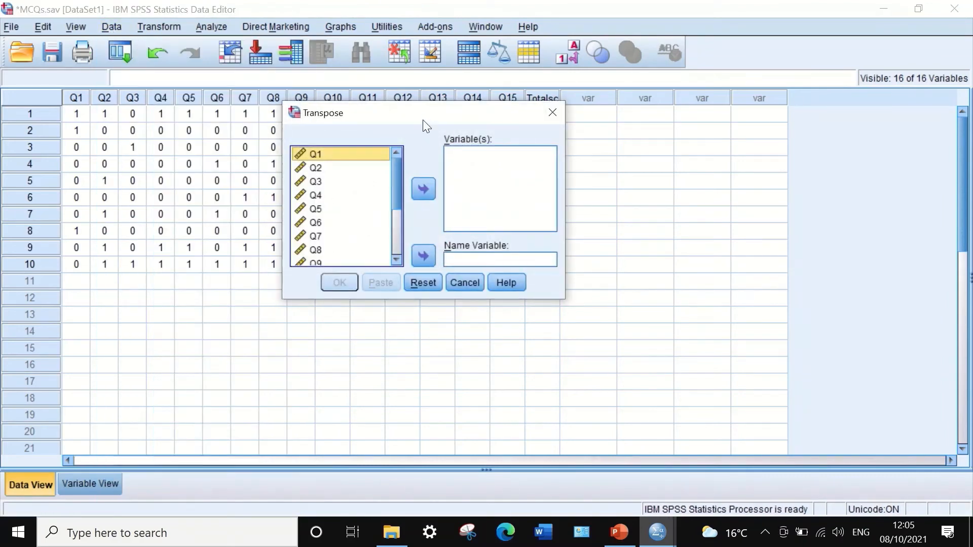
left_click_drag(421, 115, 454, 117)
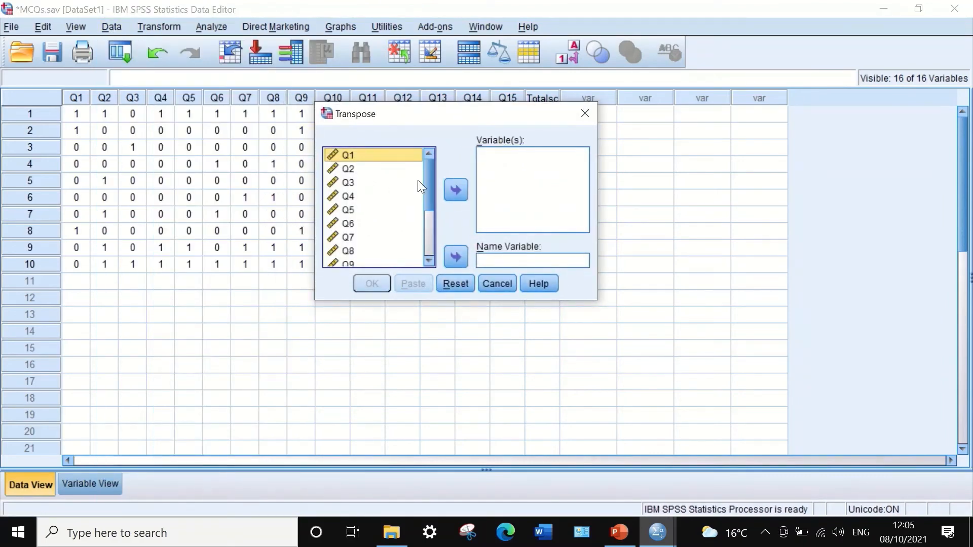
left_click_drag(429, 169, 433, 208)
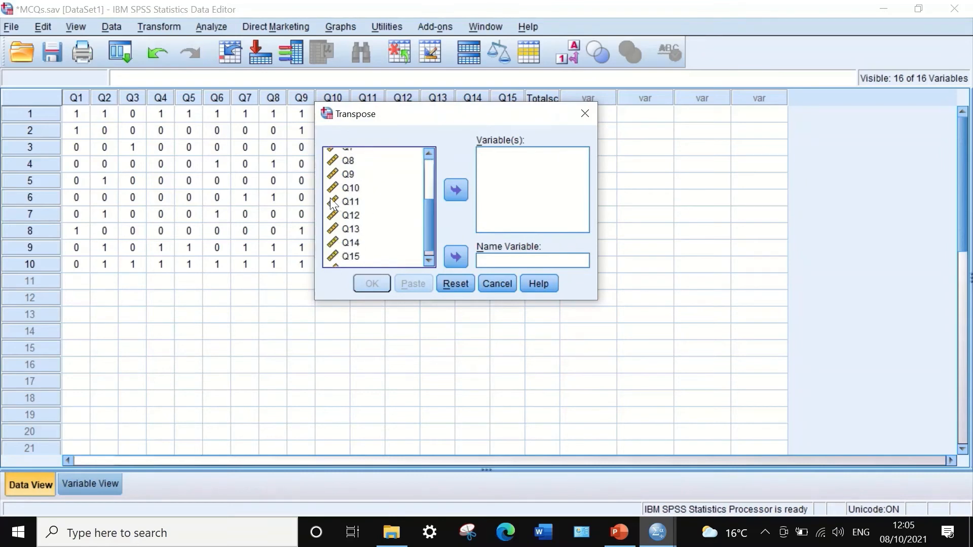
key("ctrl+a")
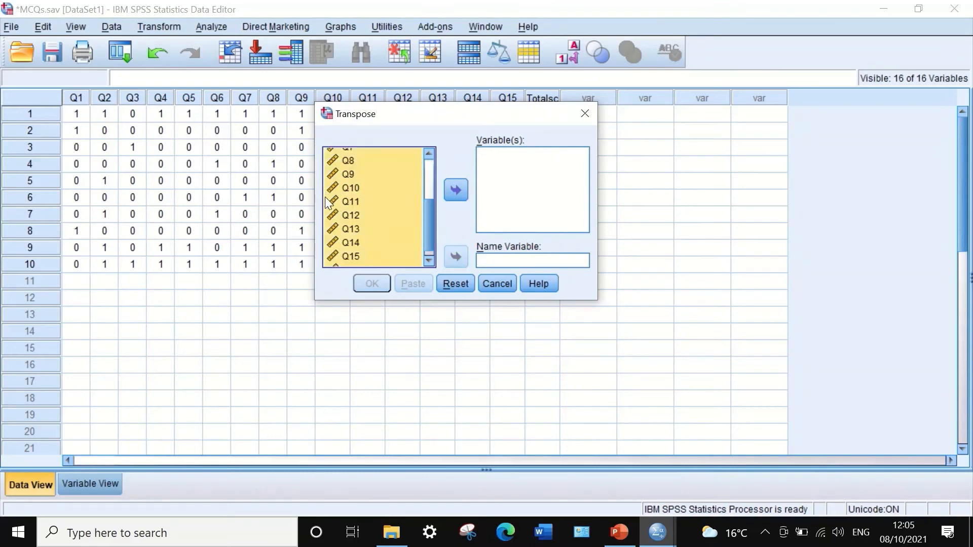
left_click(455, 191)
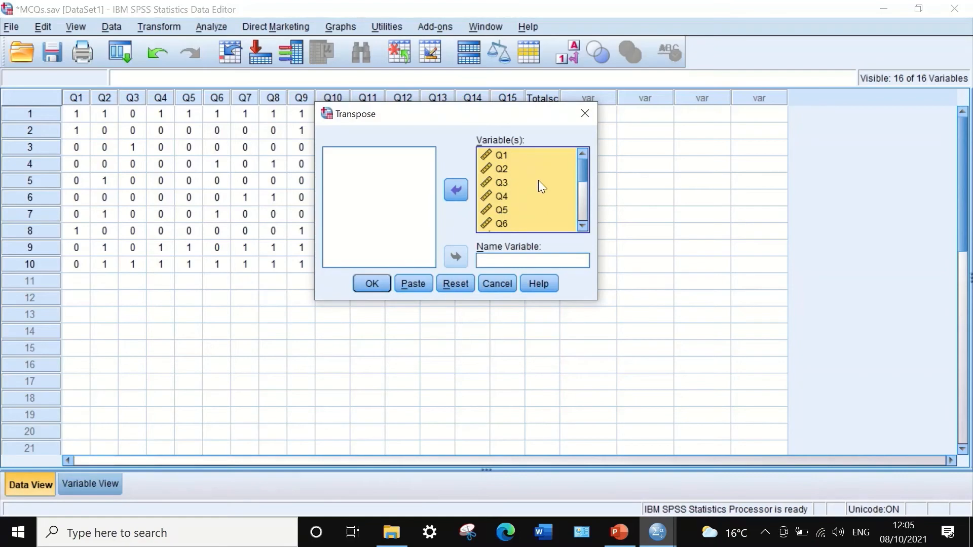
left_click_drag(584, 172, 588, 230)
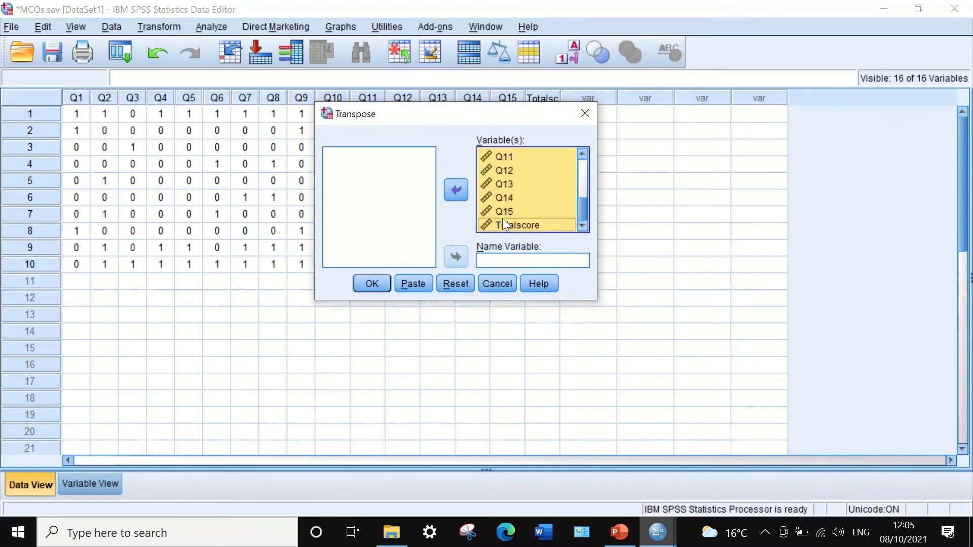
left_click(366, 284)
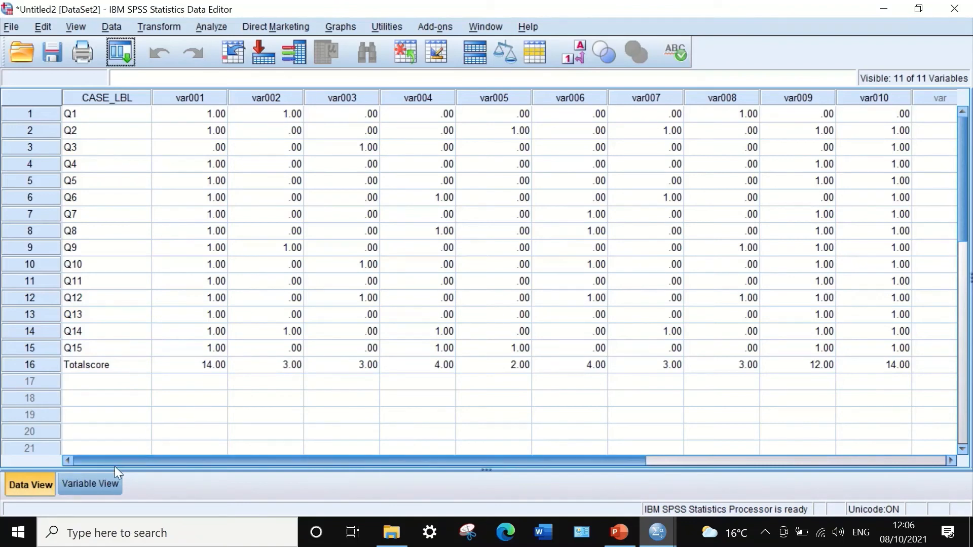
Step: Set the decimals of var001 to 0 and apply the same setting to var002 through var010
left_click(98, 485)
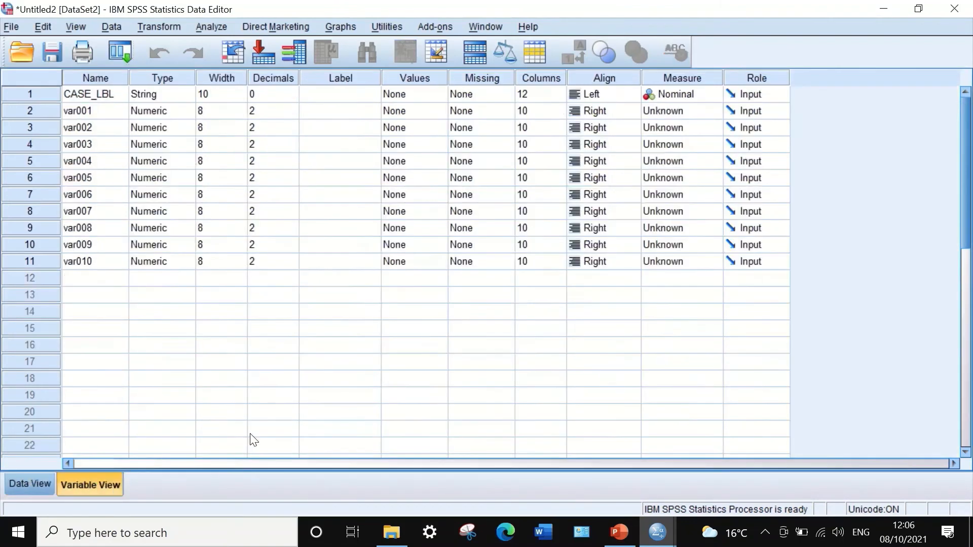
left_click(297, 113)
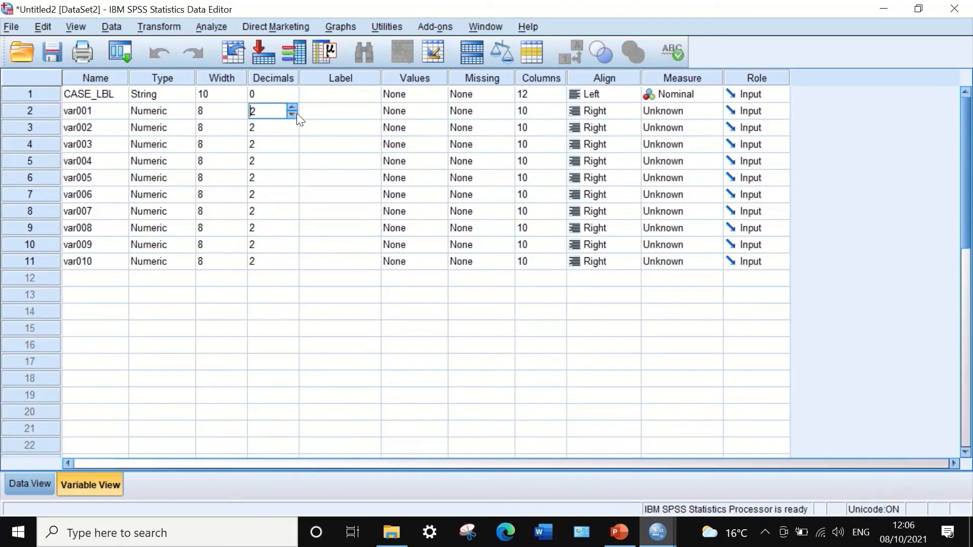
left_click(292, 114)
left_click(292, 114)
left_click(268, 95)
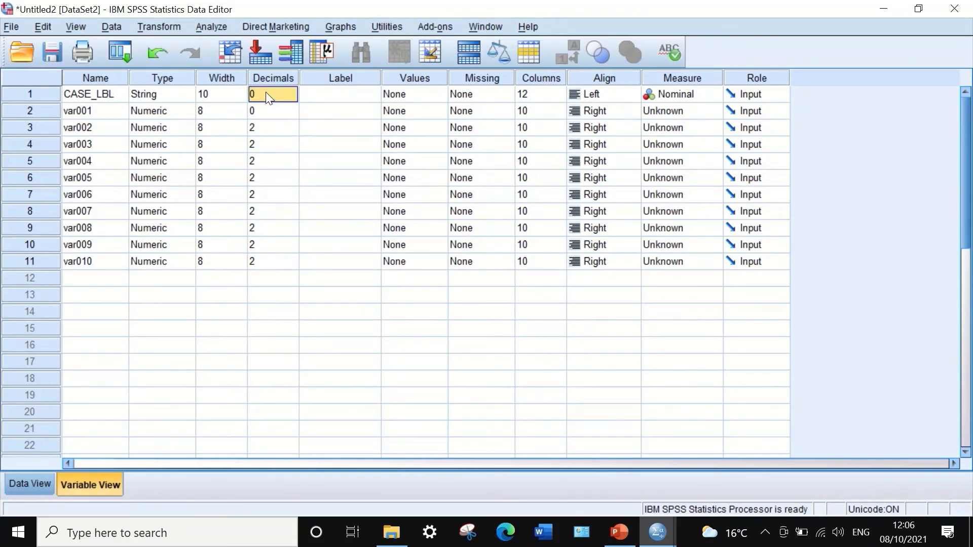
left_click(267, 105)
left_click_drag(267, 127, 260, 258)
key("ctrl+v")
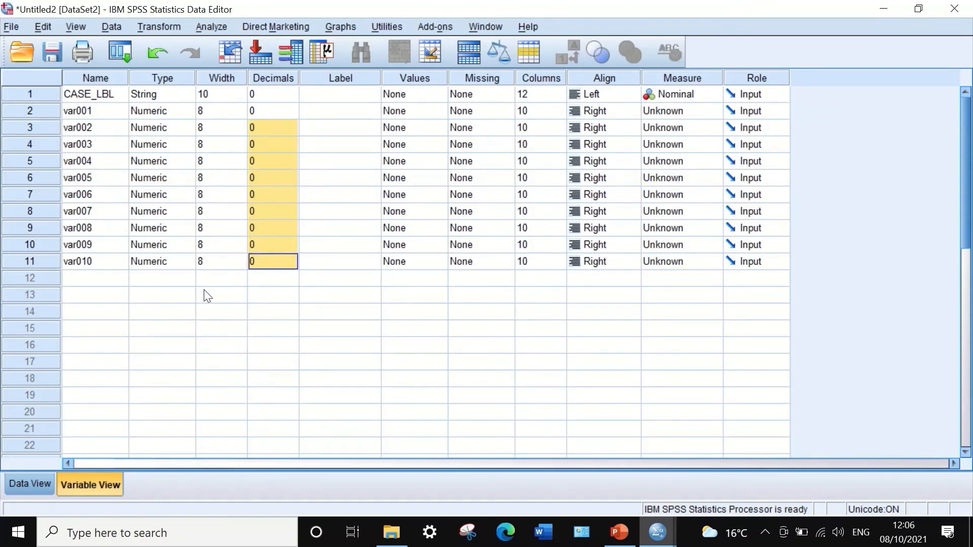
Step: Set the measurement level of var001 through var010 to Scale
left_click(695, 108)
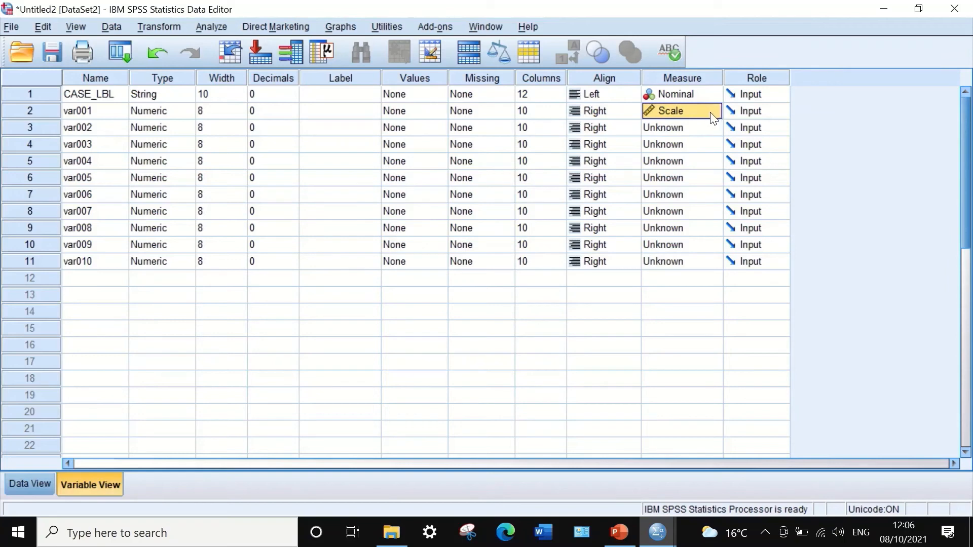
left_click(683, 127)
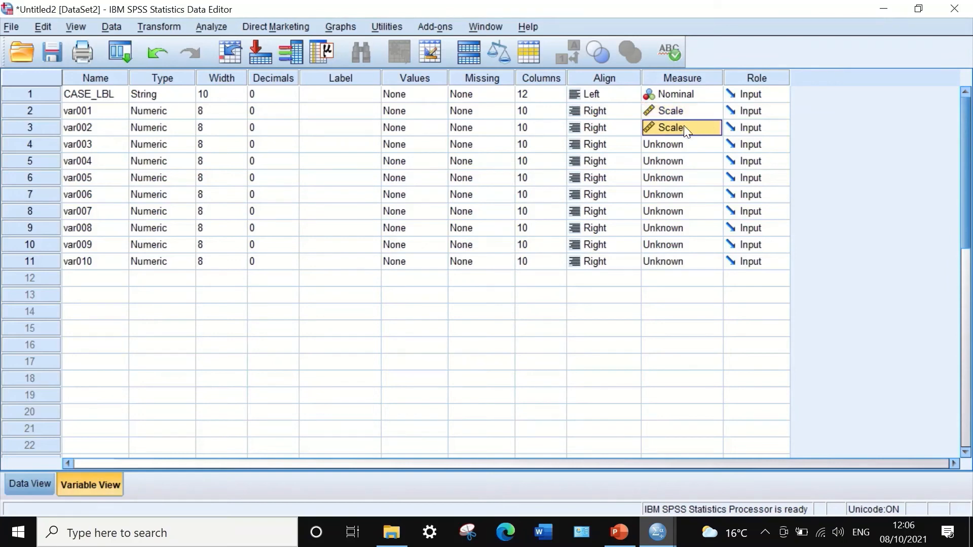
double_click(677, 145)
left_click(668, 162)
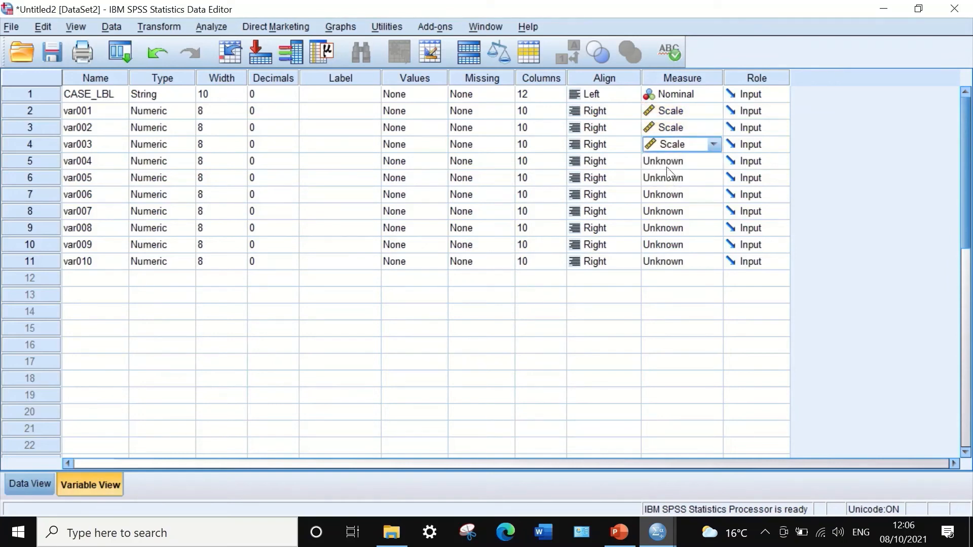
left_click(666, 164)
left_click(670, 178)
double_click(661, 197)
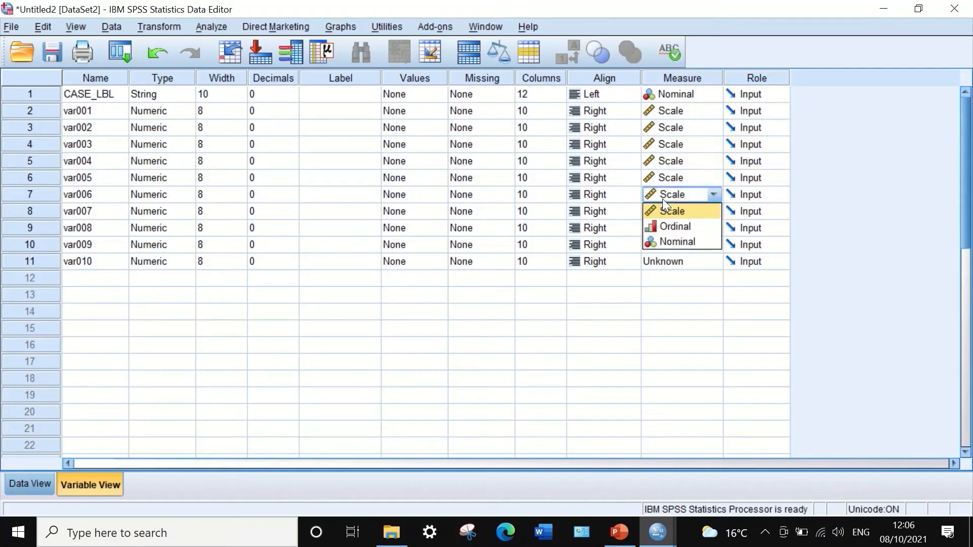
left_click(662, 209)
double_click(664, 216)
left_click(665, 229)
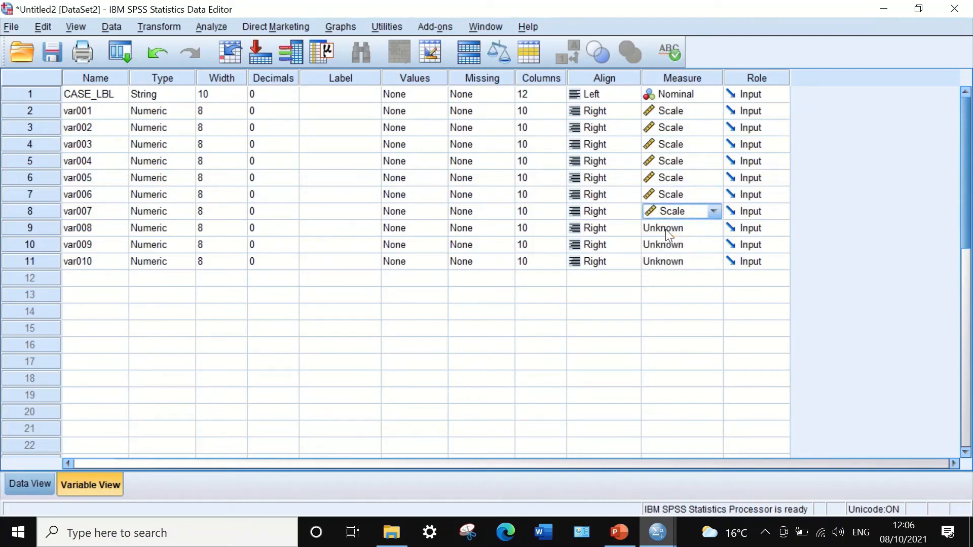
double_click(665, 229)
left_click(668, 244)
left_click(668, 245)
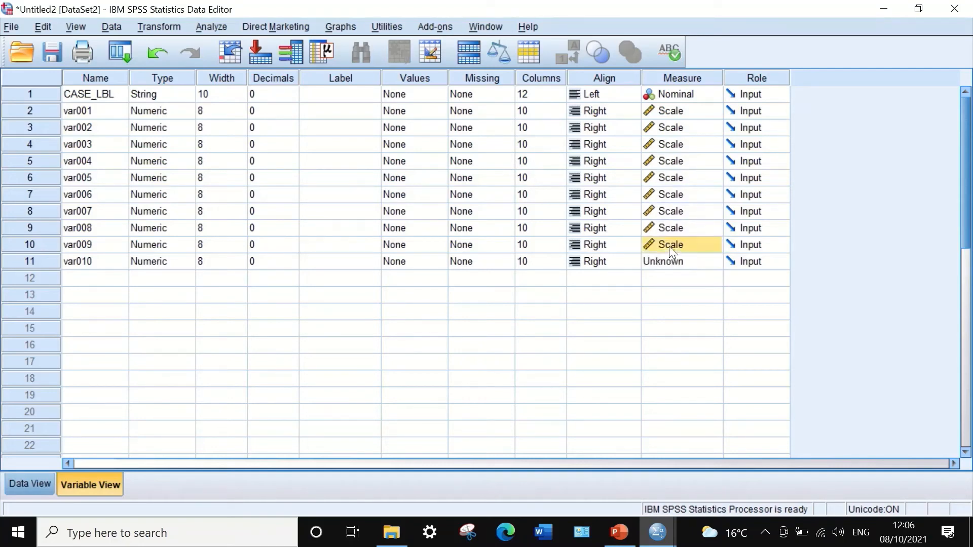
left_click(665, 257)
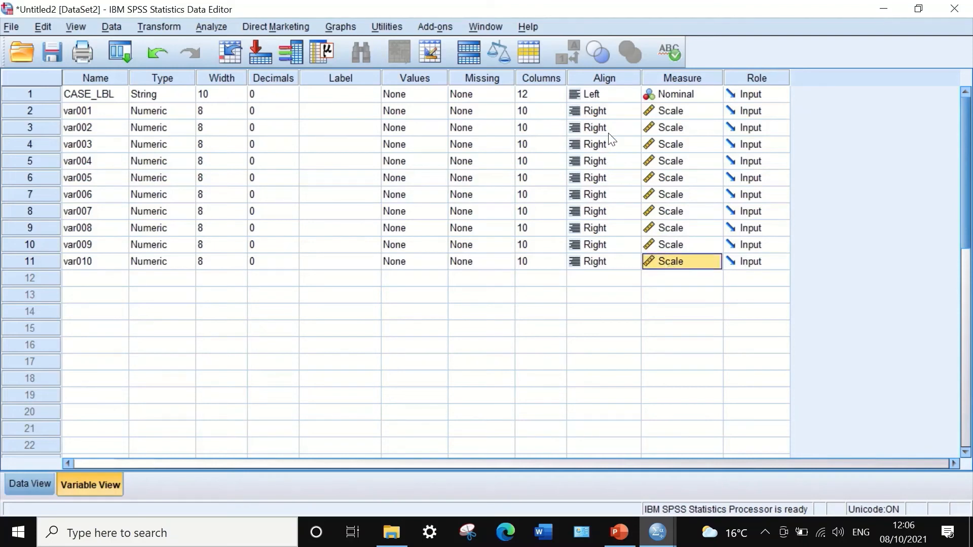
Step: Set the alignment of CASE_LBL and var001 to Center
double_click(609, 93)
left_click(593, 127)
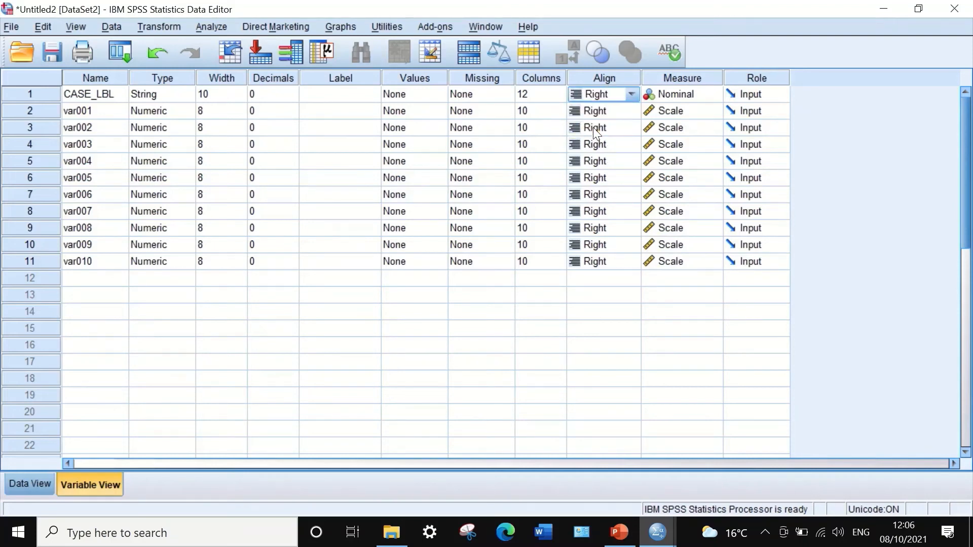
left_click(630, 94)
left_click(608, 144)
left_click(613, 111)
left_click(619, 111)
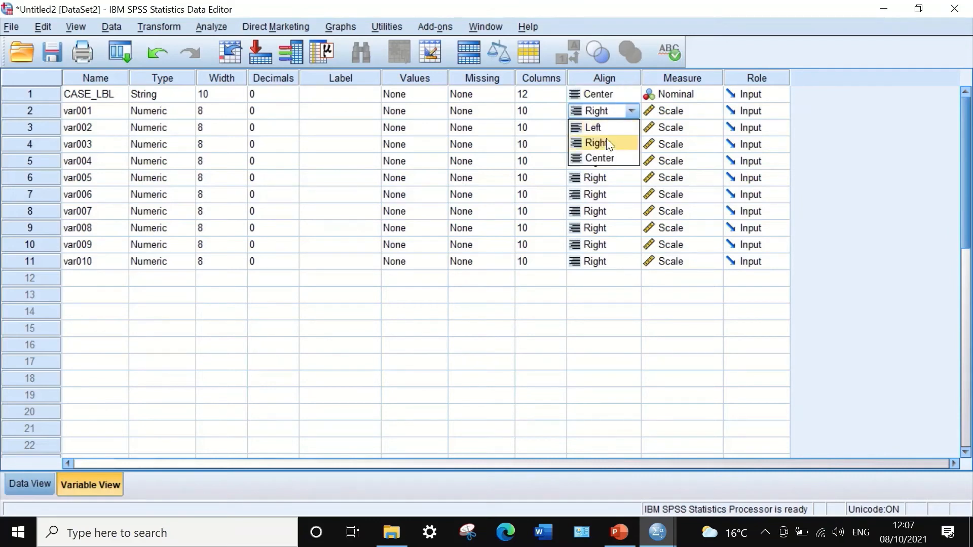
left_click(603, 156)
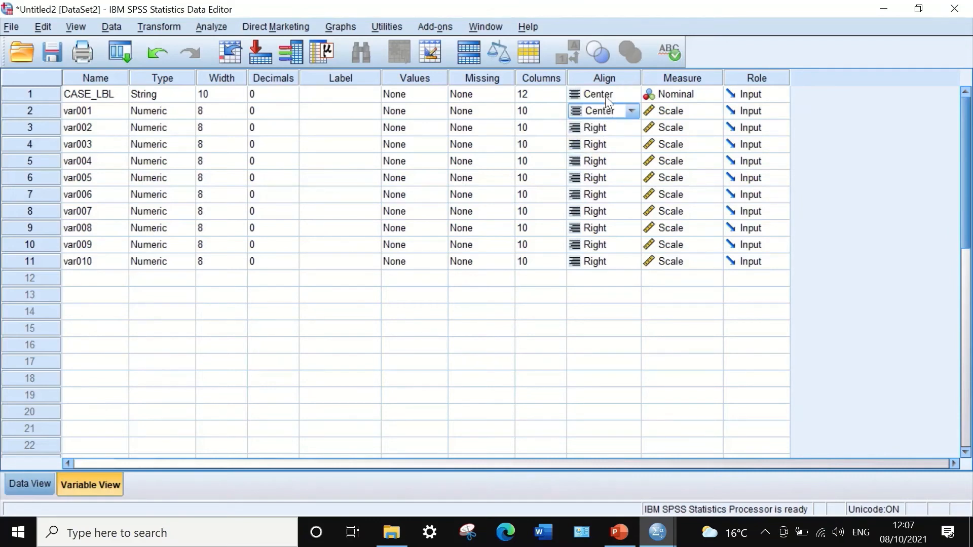
Step: Copy the Center alignment from CASE_LBL to var002 through var010
left_click(617, 90)
left_click(617, 89)
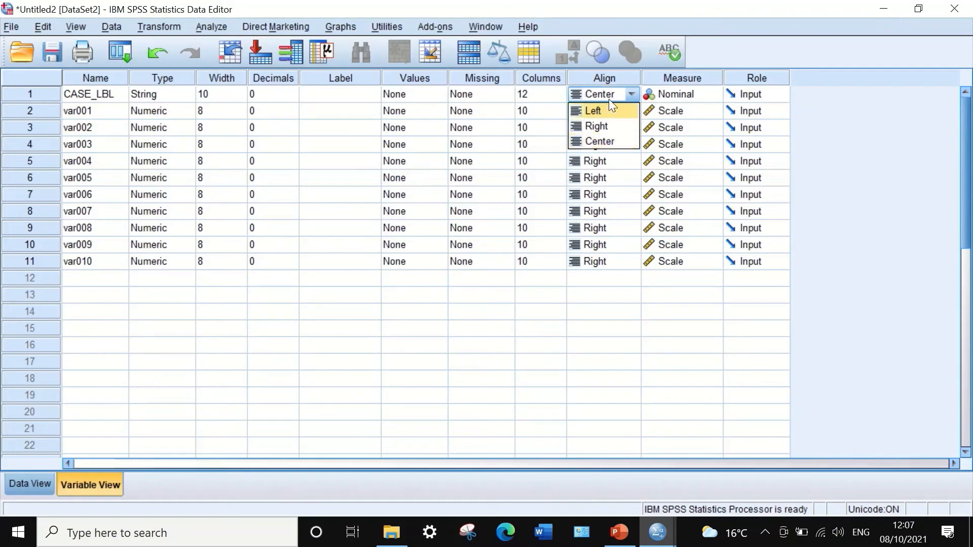
left_click(614, 147)
left_click(626, 96)
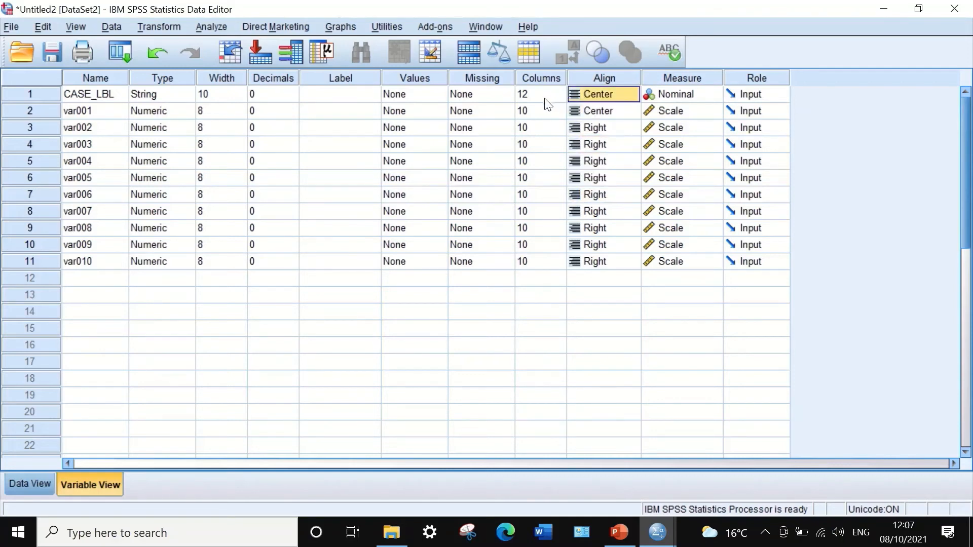
left_click_drag(608, 128, 610, 261)
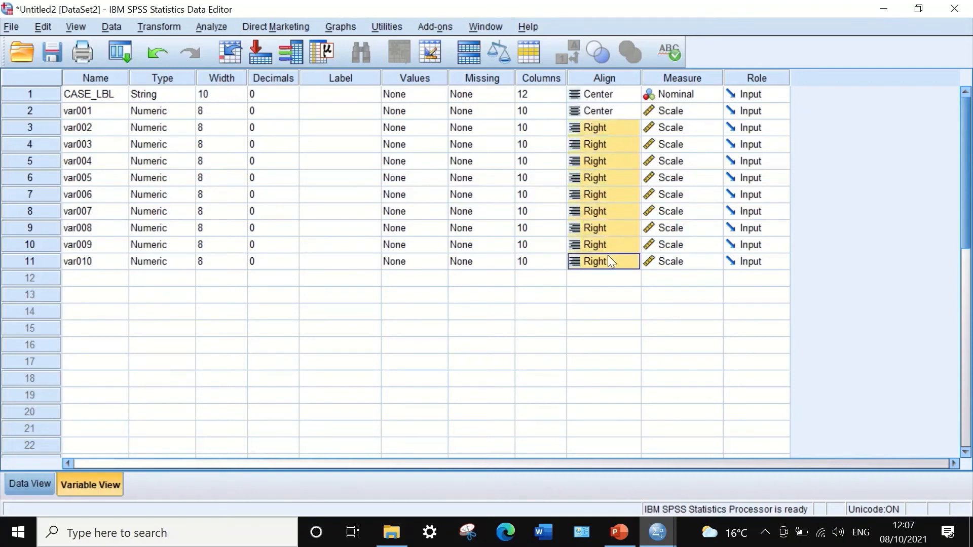
right_click(616, 163)
left_click(637, 194)
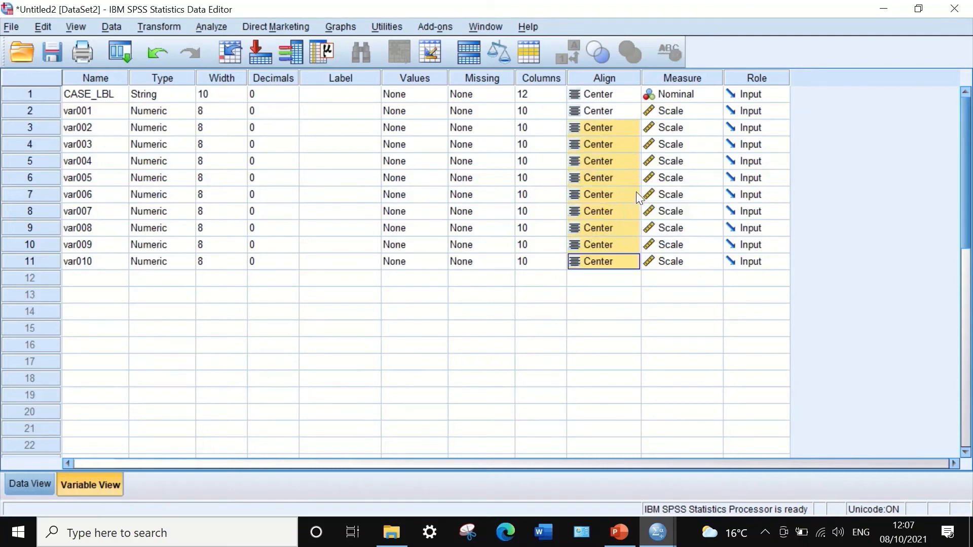
Step: Reduce the display column width of CASE_LBL to 4
left_click(559, 98)
left_click(560, 98)
left_click(560, 98)
left_click(560, 98)
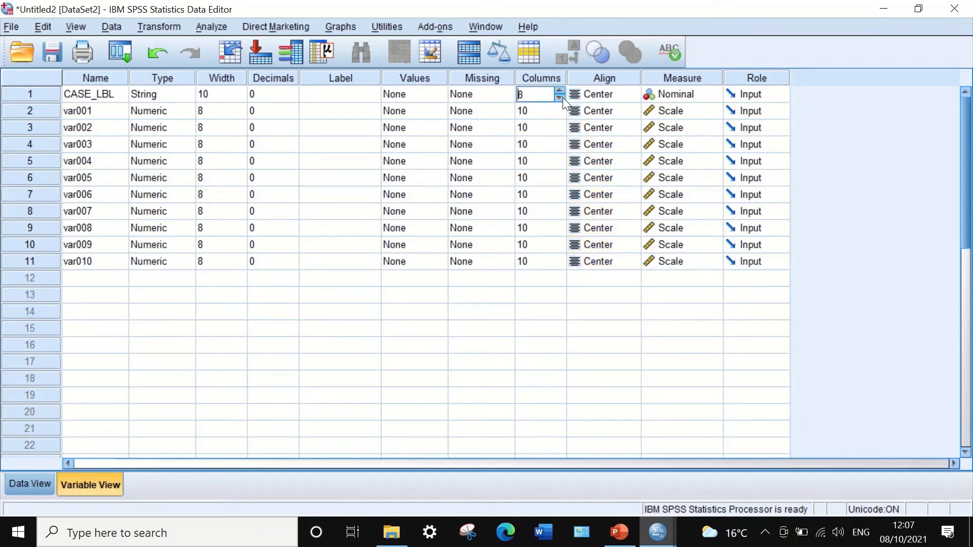
left_click(561, 98)
left_click(560, 98)
left_click(560, 98)
left_click(561, 97)
left_click(560, 98)
Step: Copy the column width of 4 from CASE_LBL to var001 through var010
left_click(557, 116)
left_click(560, 115)
left_click(519, 92)
left_click_drag(527, 111, 536, 260)
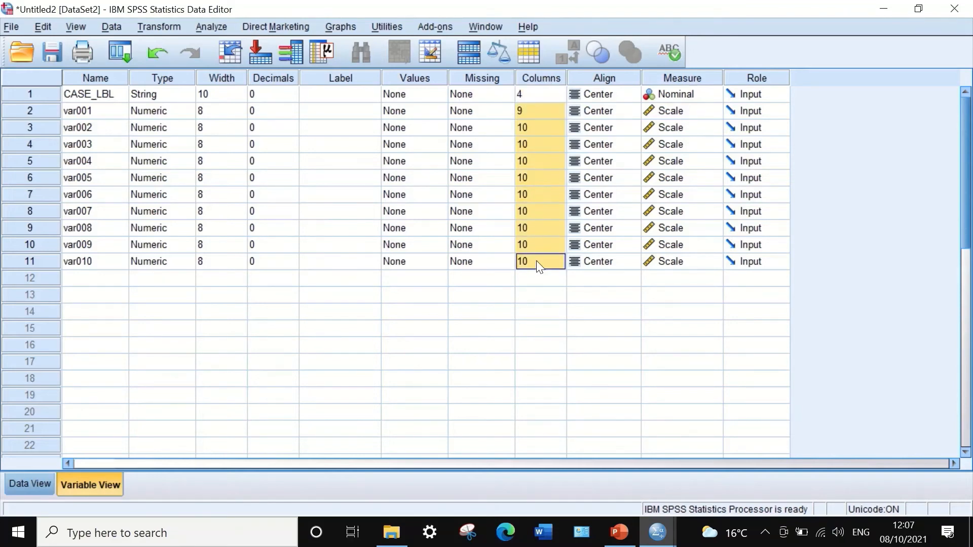
right_click(542, 117)
left_click(559, 146)
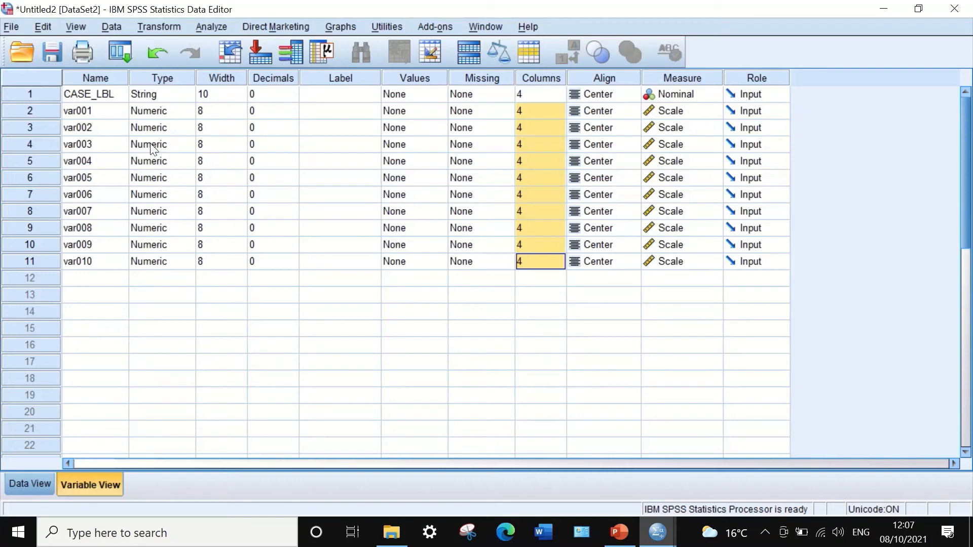
Step: Replace all occurrences of "var0" with "S" in the names of var001 through var010
left_click(97, 112)
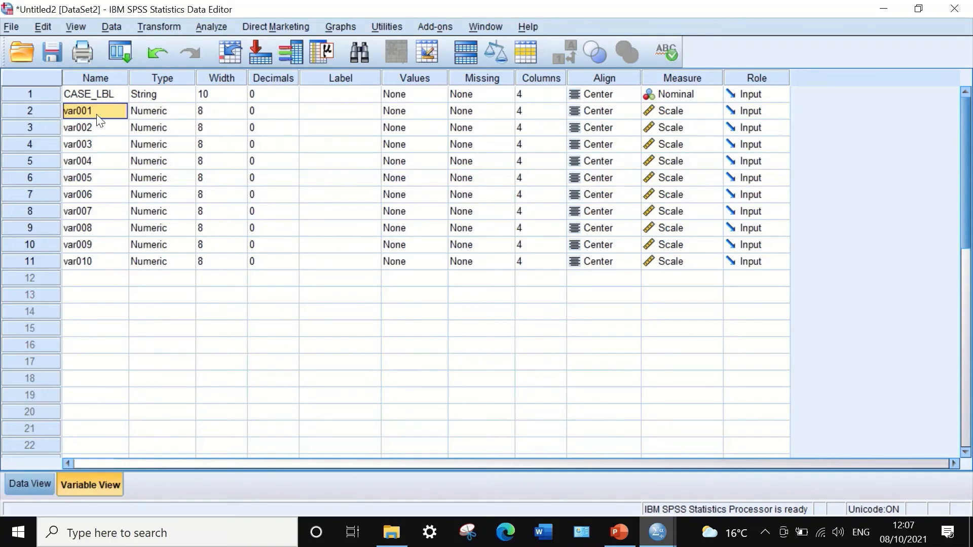
key("ctrl+f")
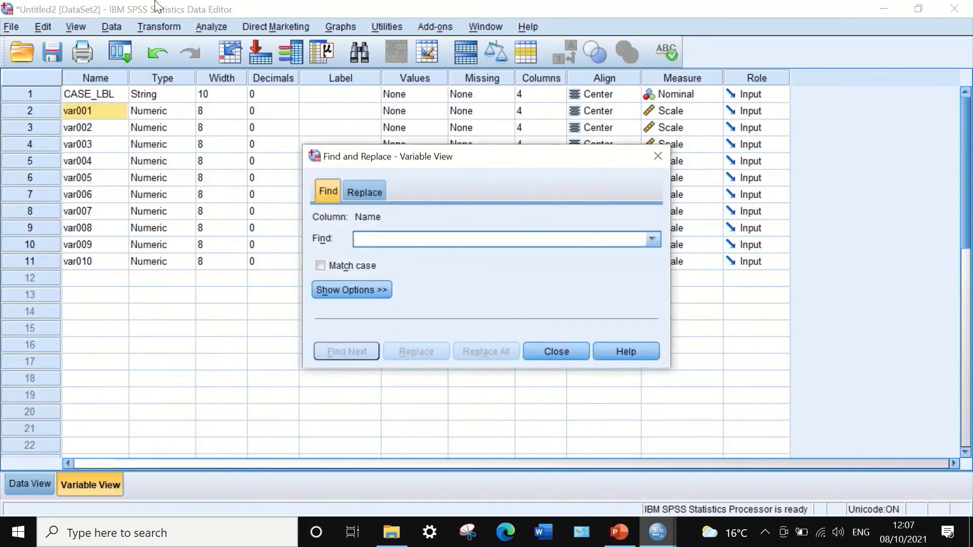
left_click(365, 191)
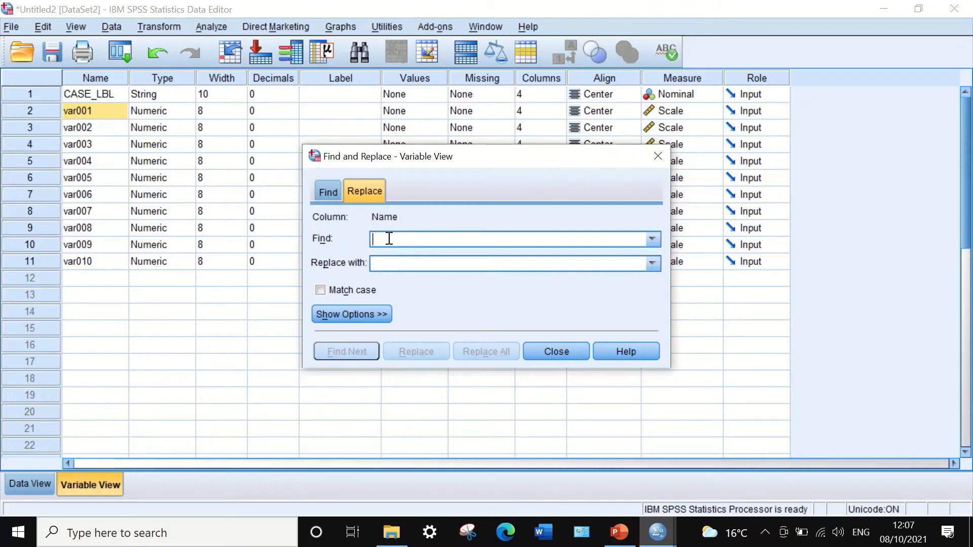
type("var0")
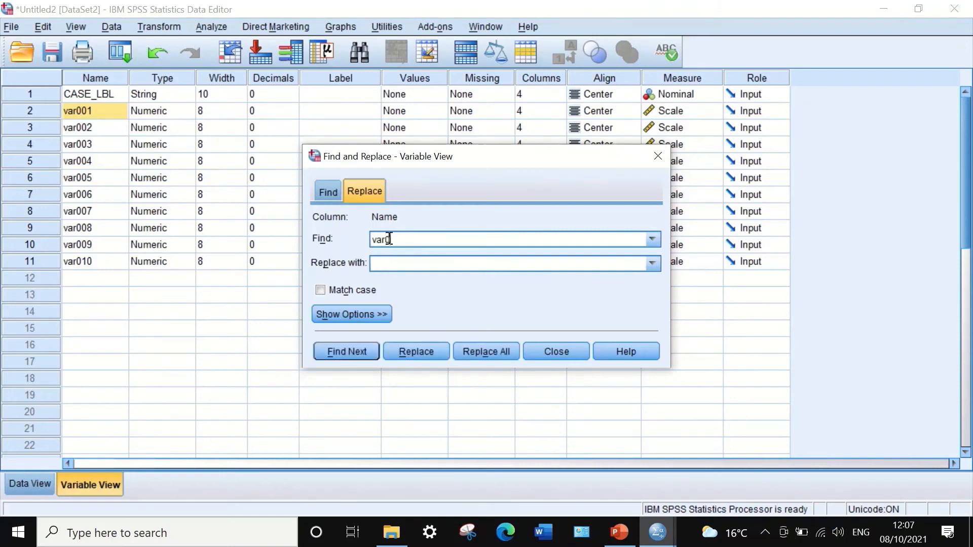
left_click(443, 263)
type("S")
left_click_drag(111, 247, 105, 123)
left_click(87, 257)
left_click_drag(87, 258, 80, 113)
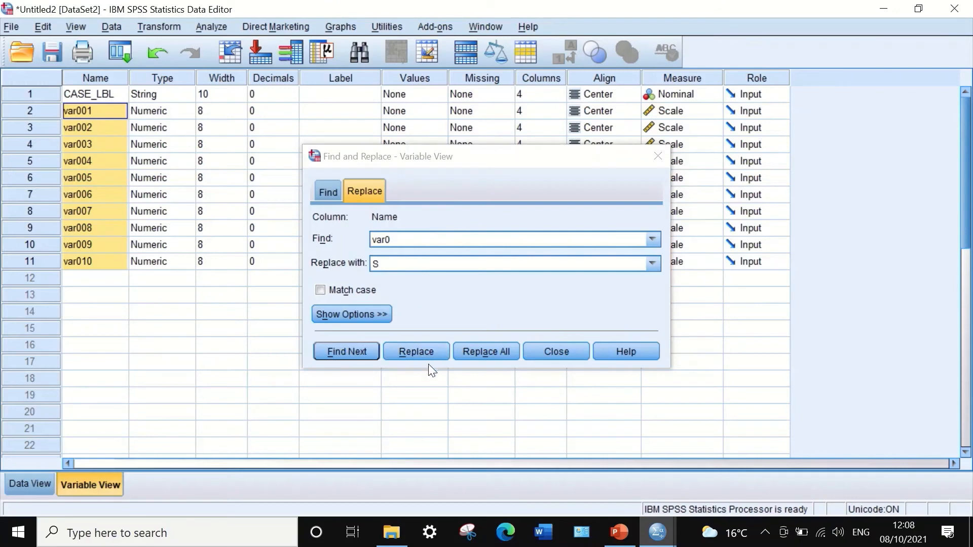
left_click(477, 349)
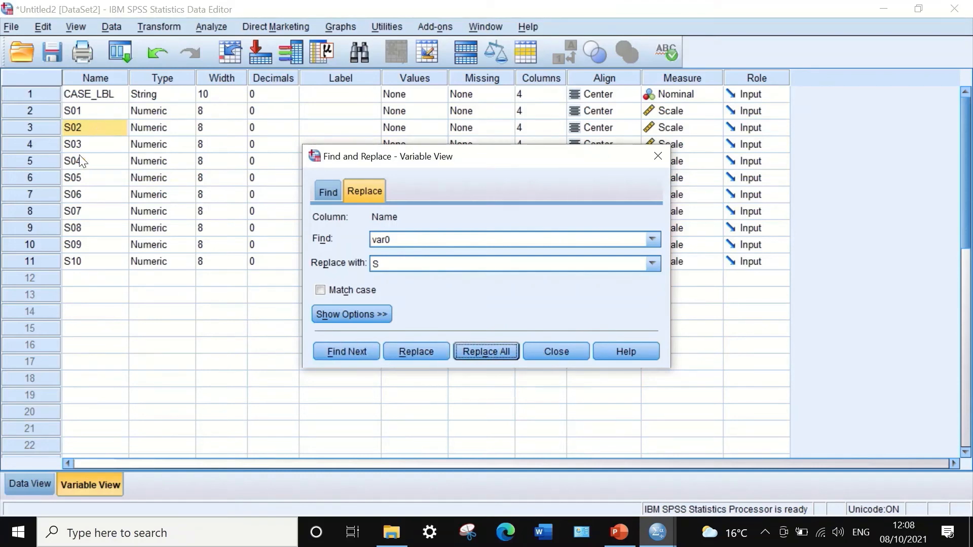
left_click(560, 351)
Step: Return to the data values and start computing a new variable with the target name VarQ
left_click(38, 485)
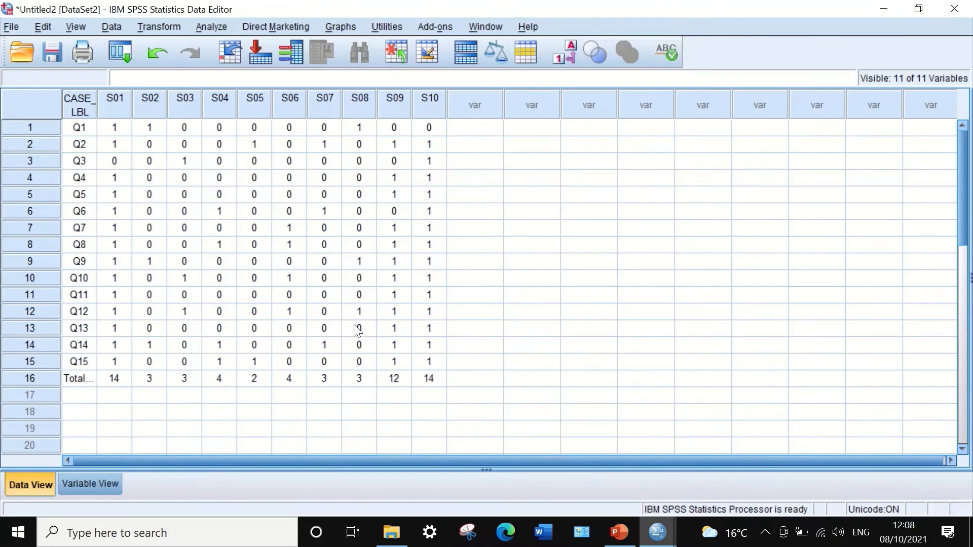
left_click(165, 25)
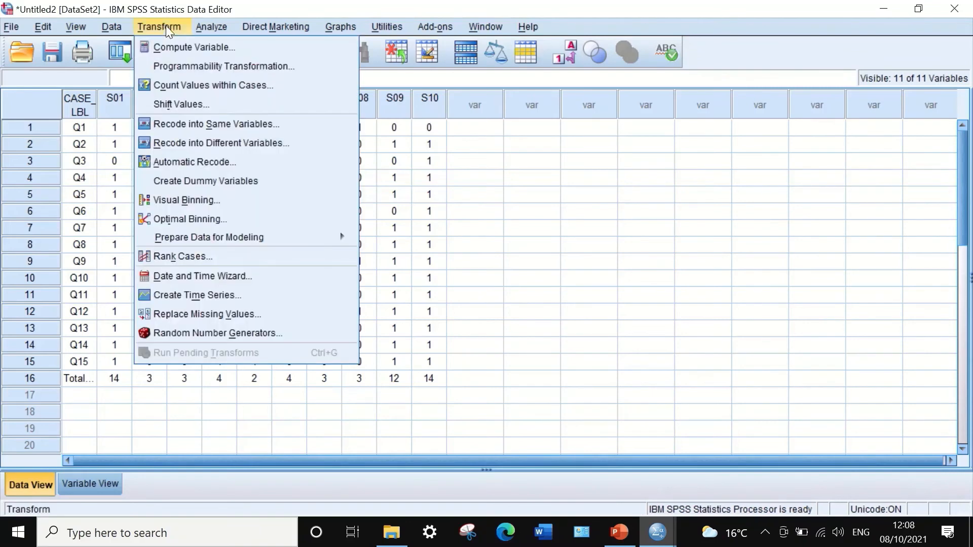
left_click(174, 47)
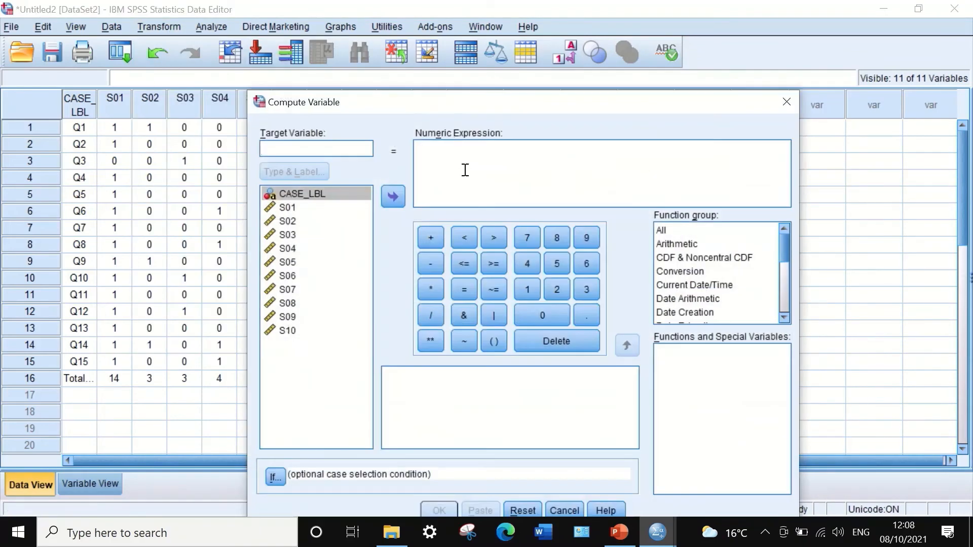
left_click(350, 147)
type("Var")
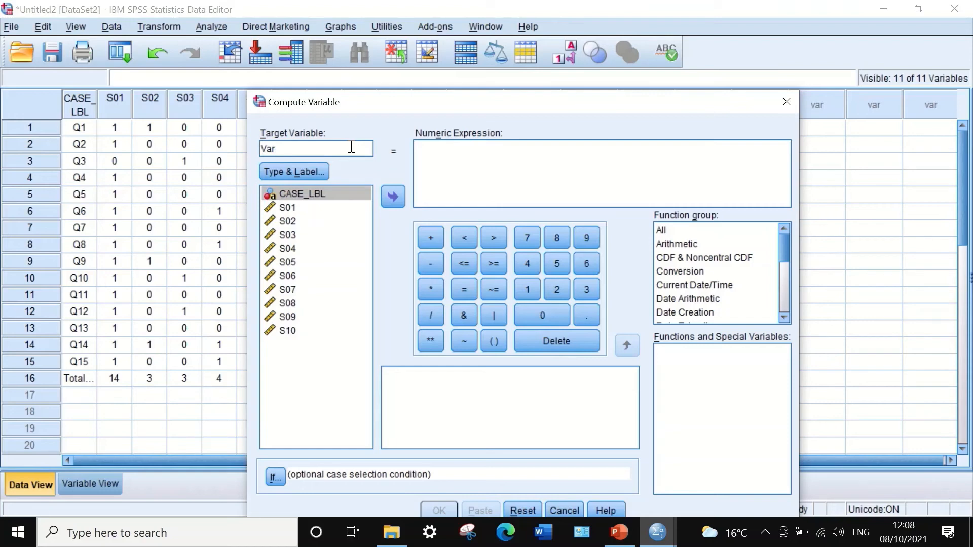
type("Q")
Step: Insert the Variance function from the Statistical function group into the numeric expression for VarQ
left_click(669, 239)
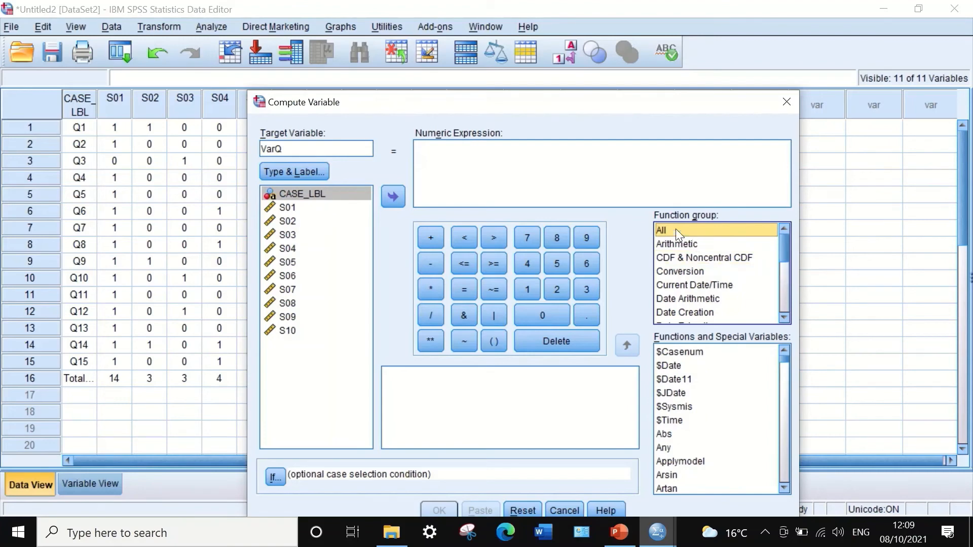
left_click_drag(782, 244, 782, 292)
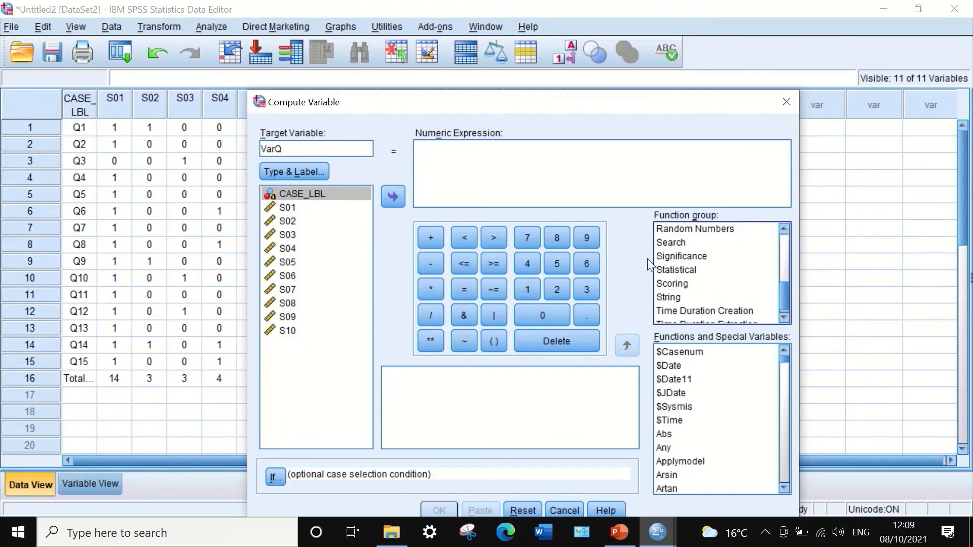
left_click(678, 270)
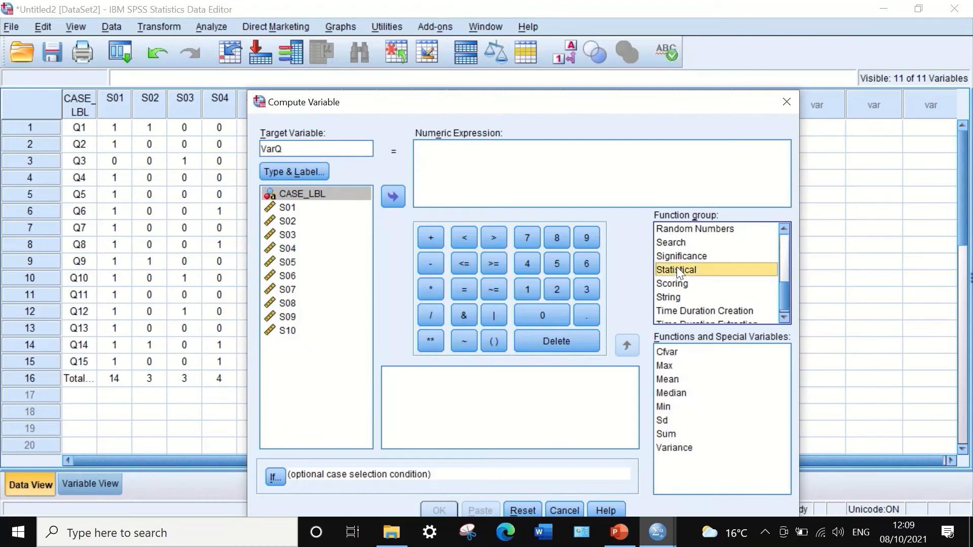
left_click(680, 447)
left_click_drag(679, 447, 432, 152)
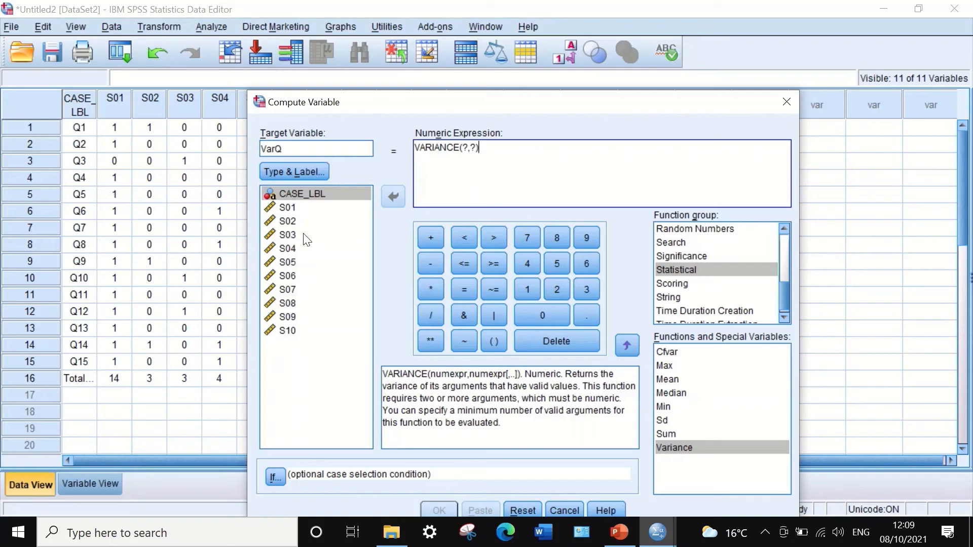
Step: Replace the two placeholder arguments of the VARIANCE function with S01 and S02
left_click(281, 210)
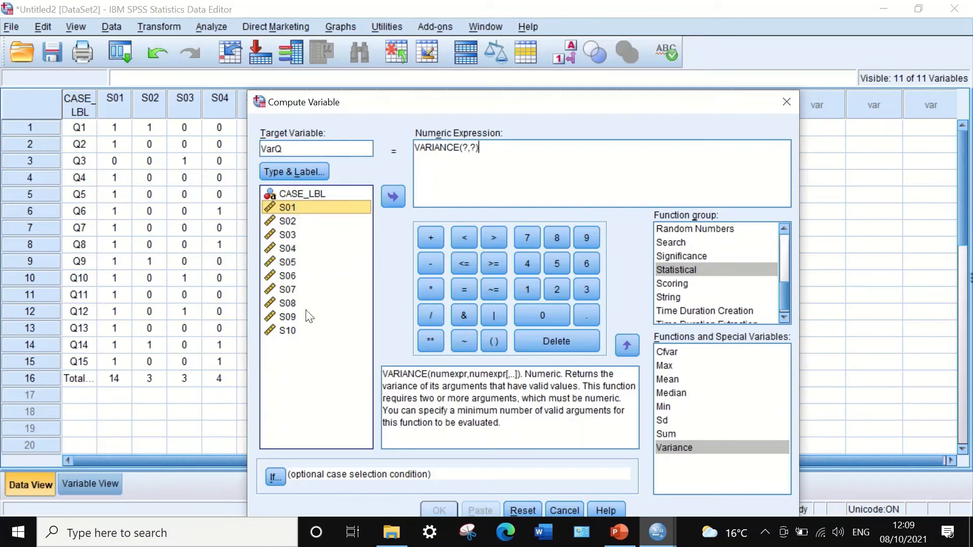
left_click(464, 147)
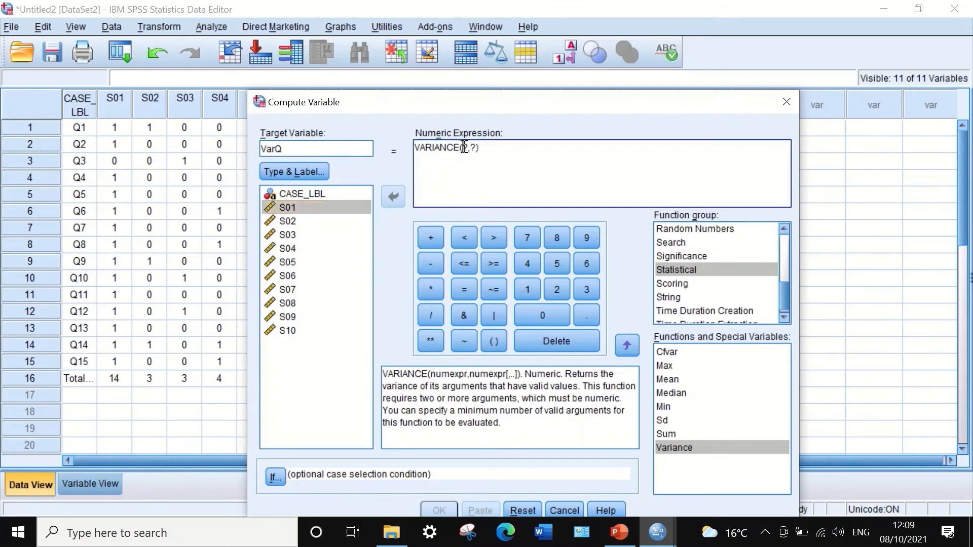
key("Delete")
left_click(304, 209)
left_click(386, 197)
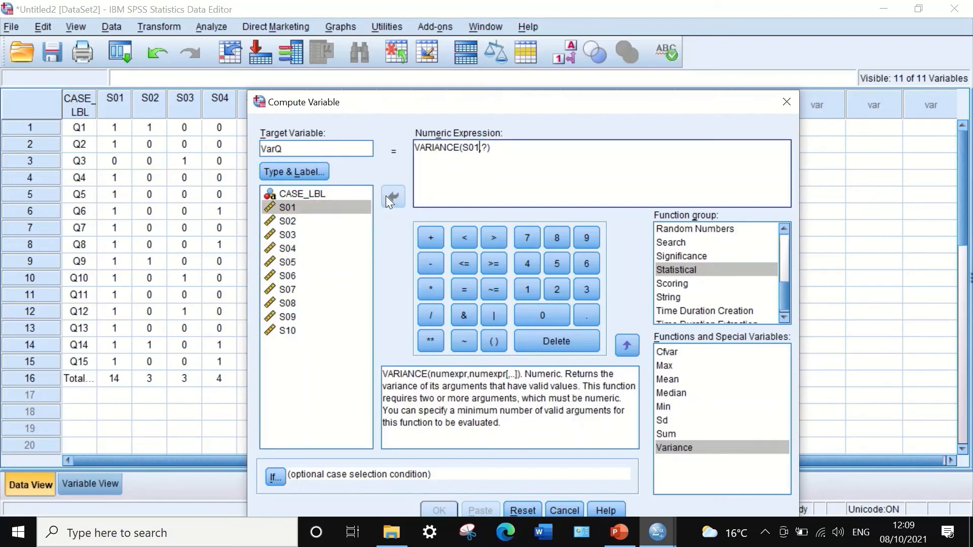
double_click(483, 147)
key("Delete")
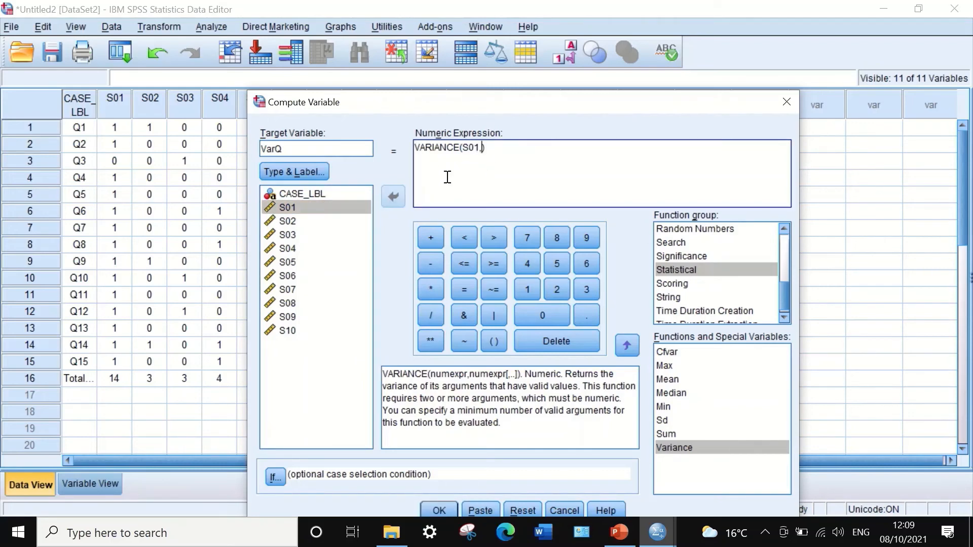
left_click(306, 221)
left_click(394, 196)
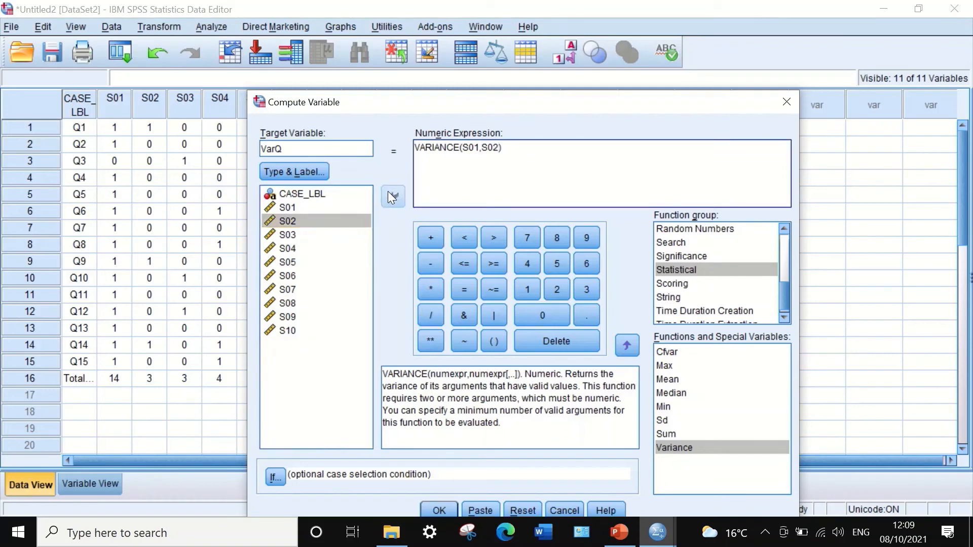
Step: Add S03, S04 and S05 as comma-separated arguments to the VARIANCE expression
type(",")
left_click(291, 236)
left_click(393, 196)
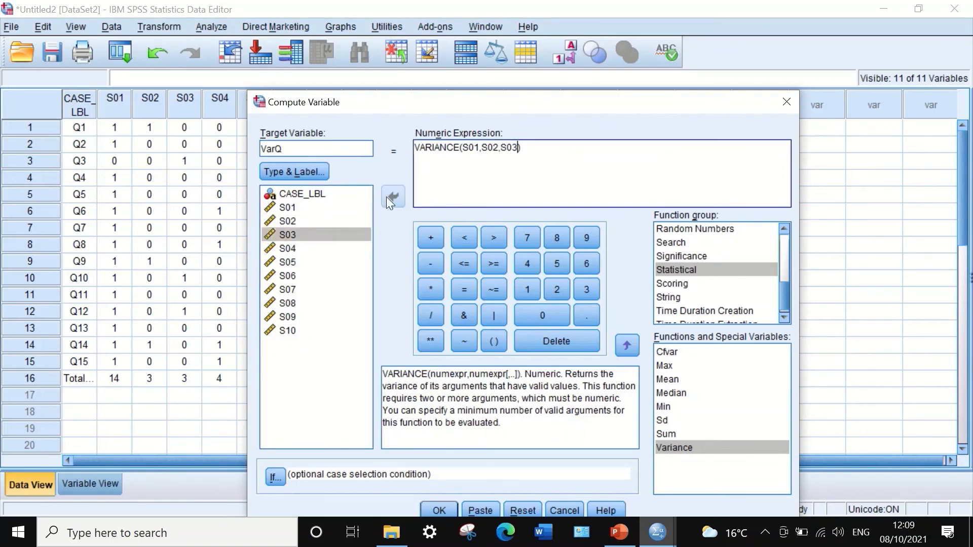
type(",")
left_click(293, 249)
left_click(393, 196)
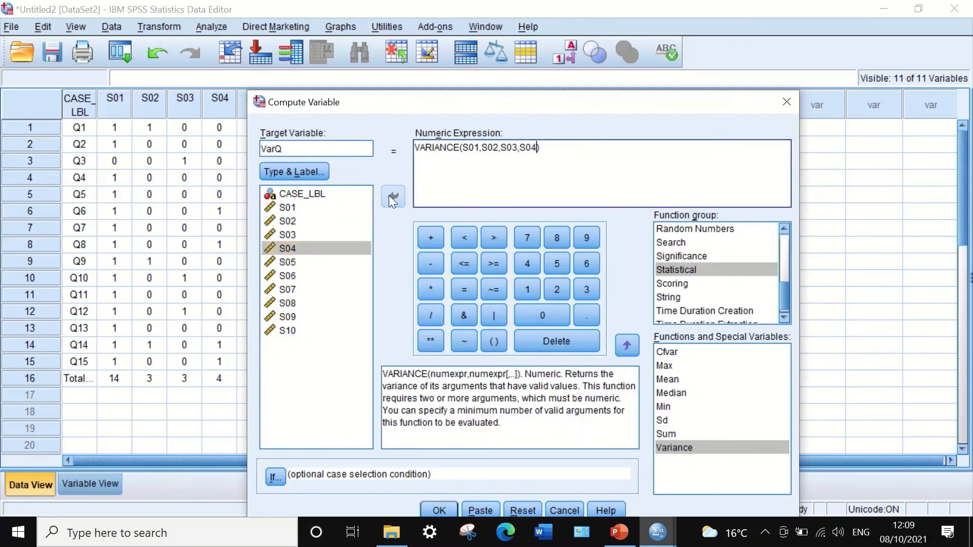
type(",")
left_click(290, 263)
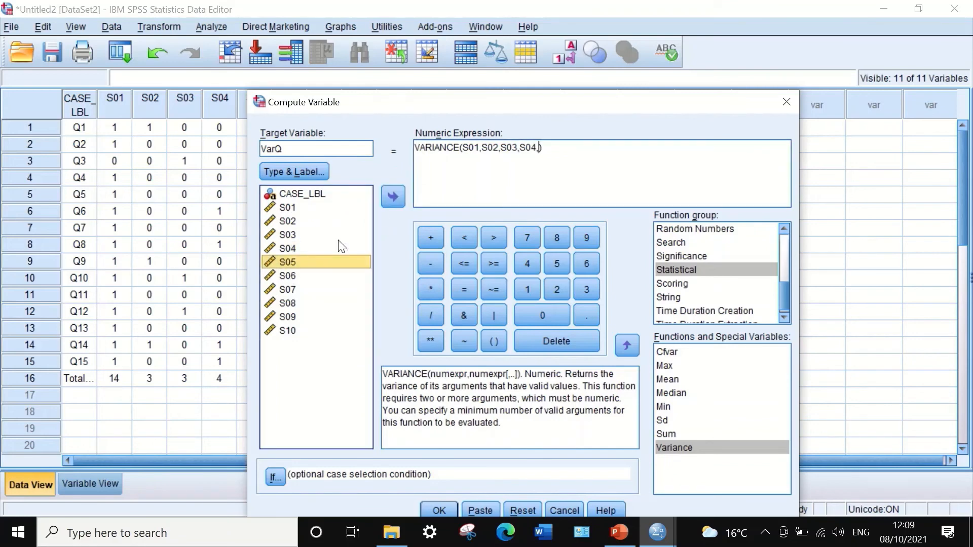
left_click(390, 197)
Step: Extend the VARIANCE expression with the comma-separated arguments S06, S07 and S08
type(",")
left_click(292, 277)
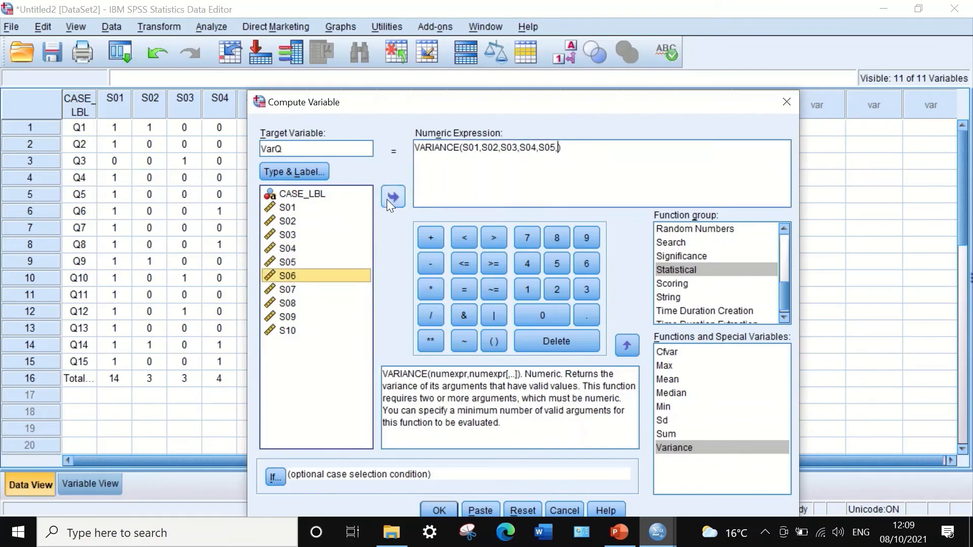
left_click(387, 199)
type(",")
left_click(286, 289)
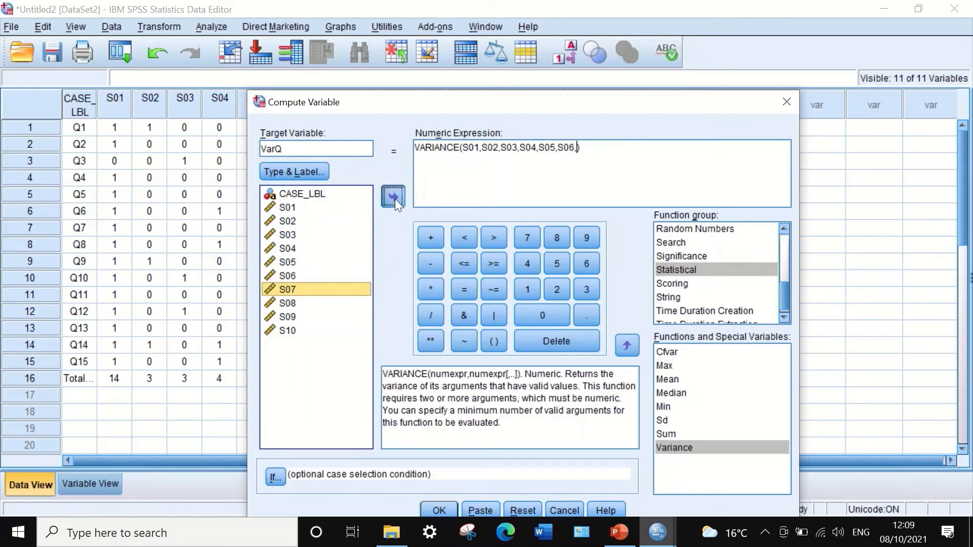
left_click(394, 198)
type(",")
left_click(283, 303)
left_click(397, 202)
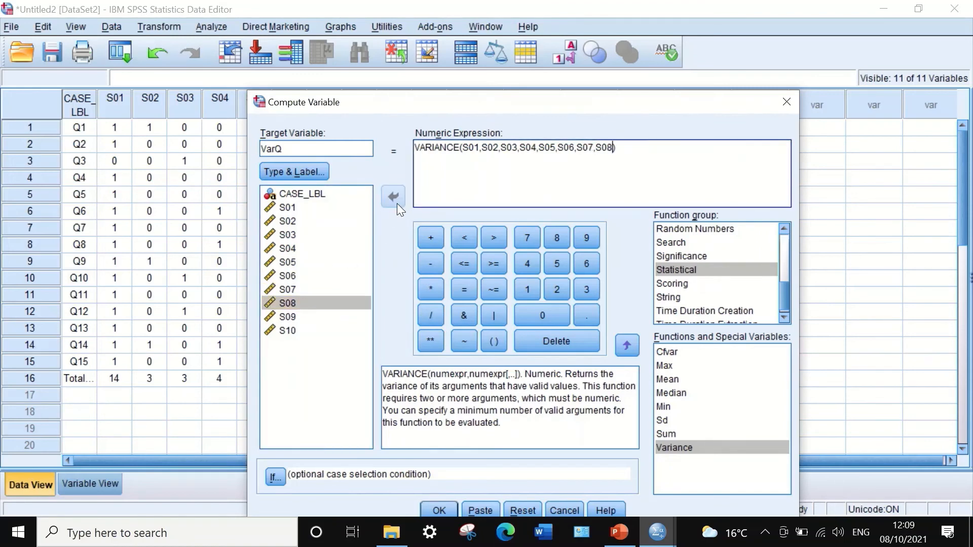
Step: Add S09 and S10 to the VARIANCE arguments, compute VarQ and return to the data values
type(",")
left_click(287, 317)
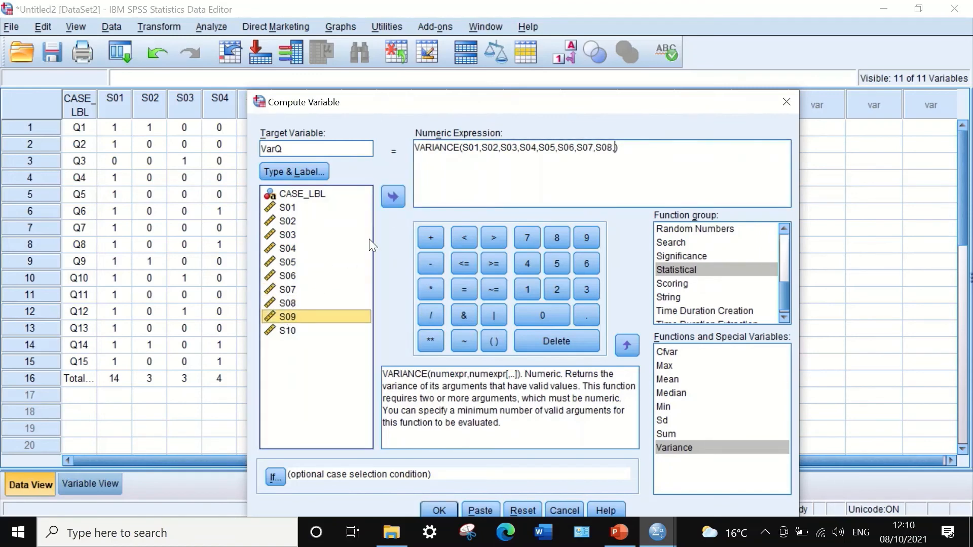
left_click(393, 199)
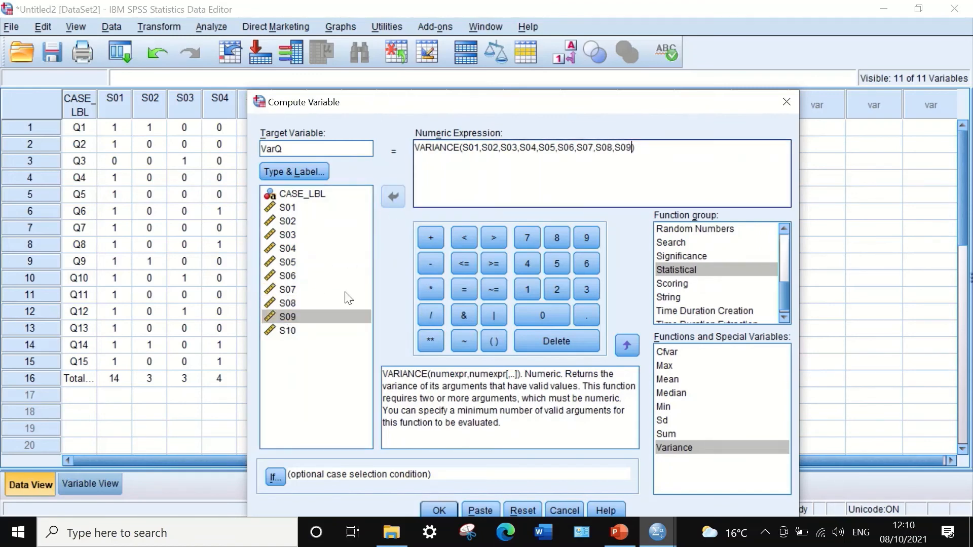
left_click(291, 333)
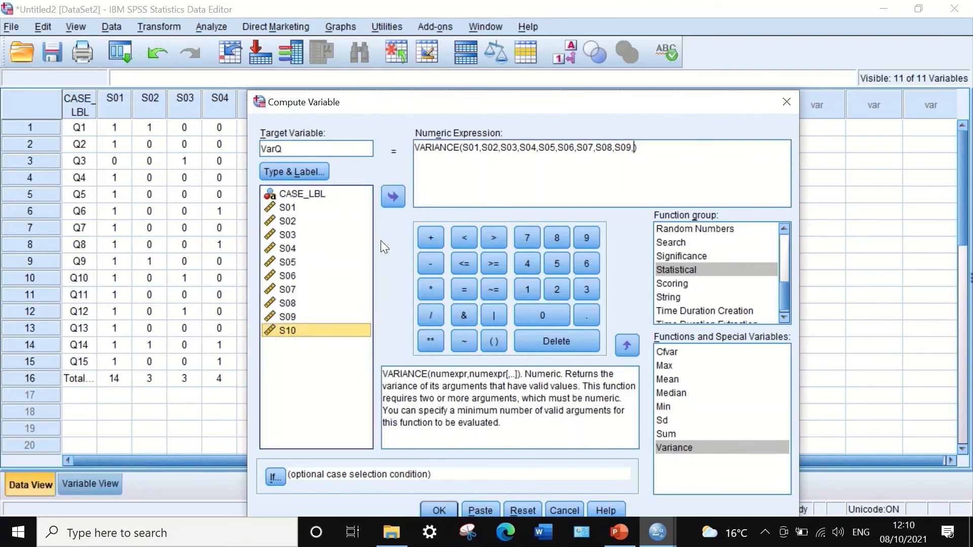
left_click(394, 205)
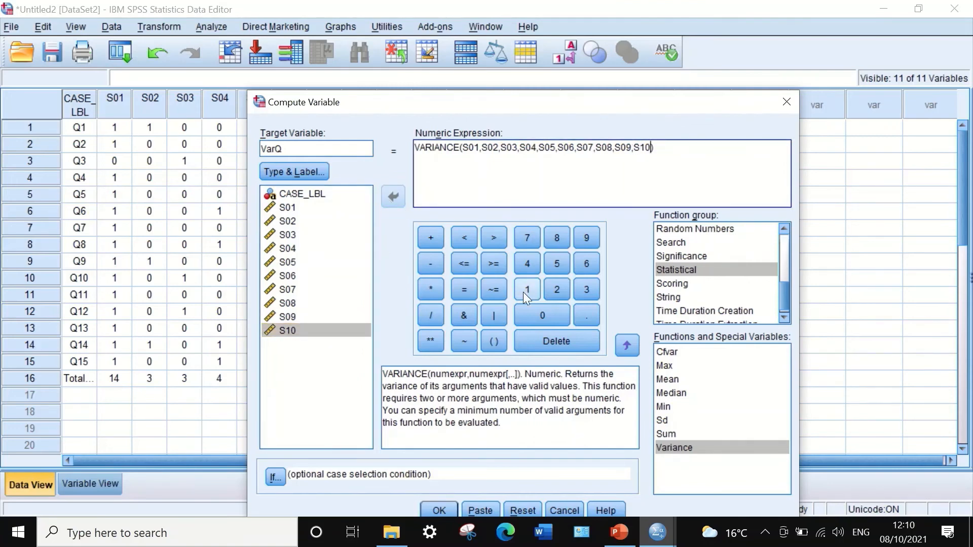
left_click(431, 502)
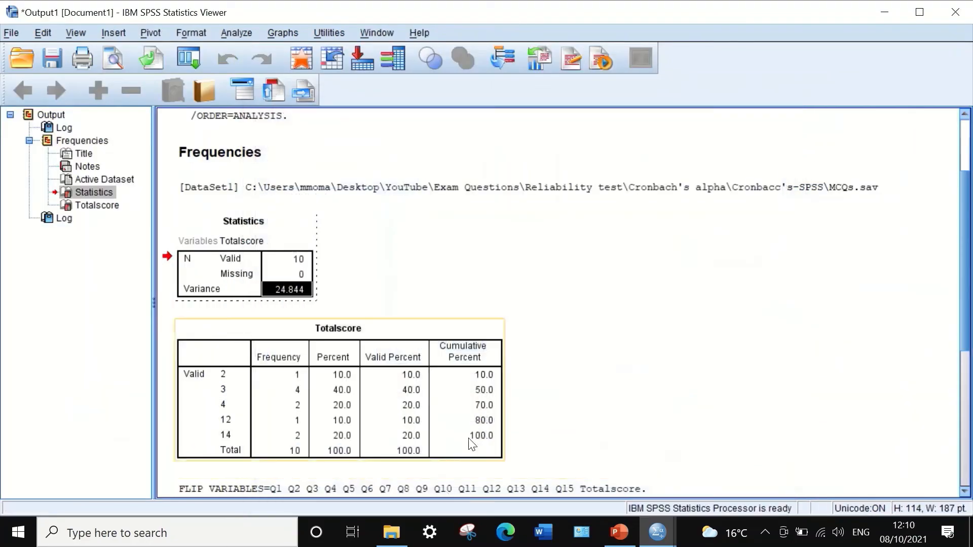
left_click(882, 12)
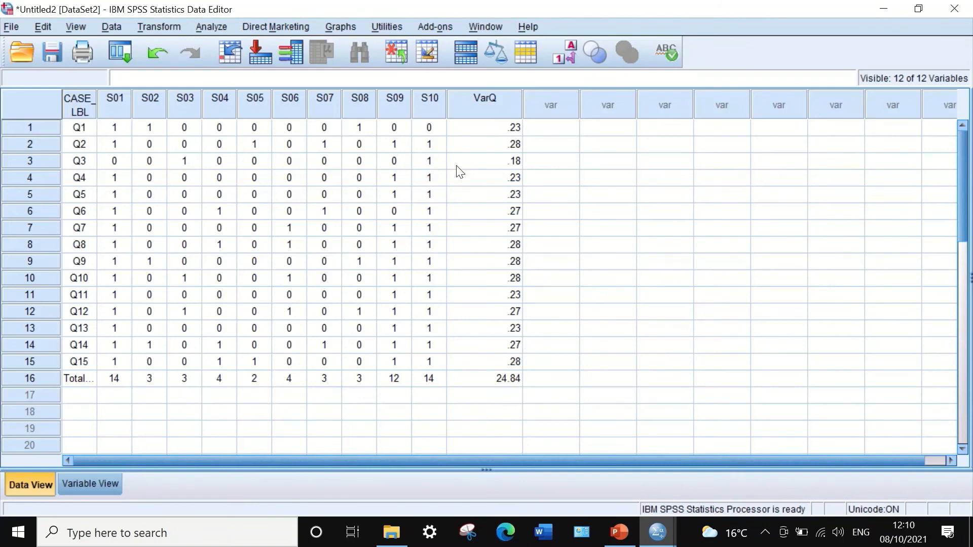
Step: Set the alignment of VarQ to Center in the variable definitions
left_click(94, 484)
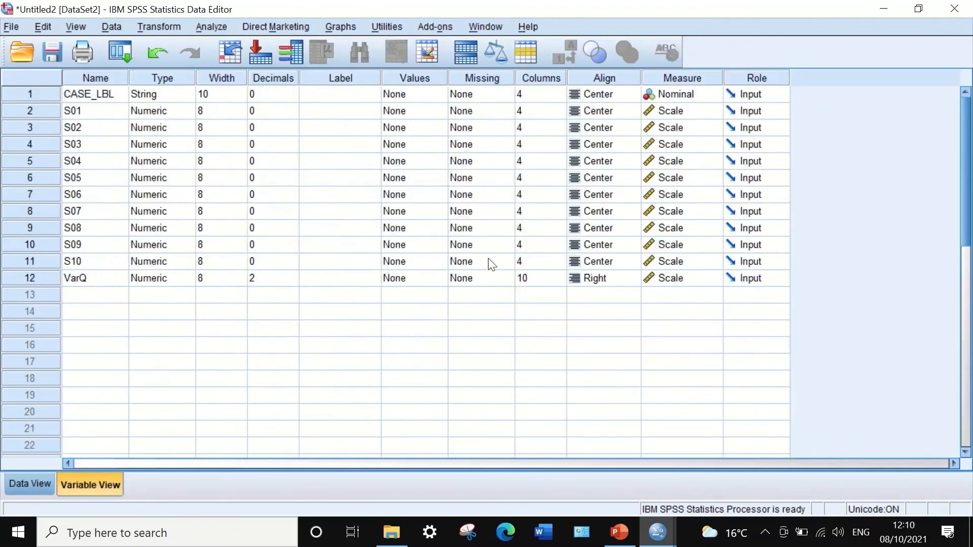
left_click(610, 282)
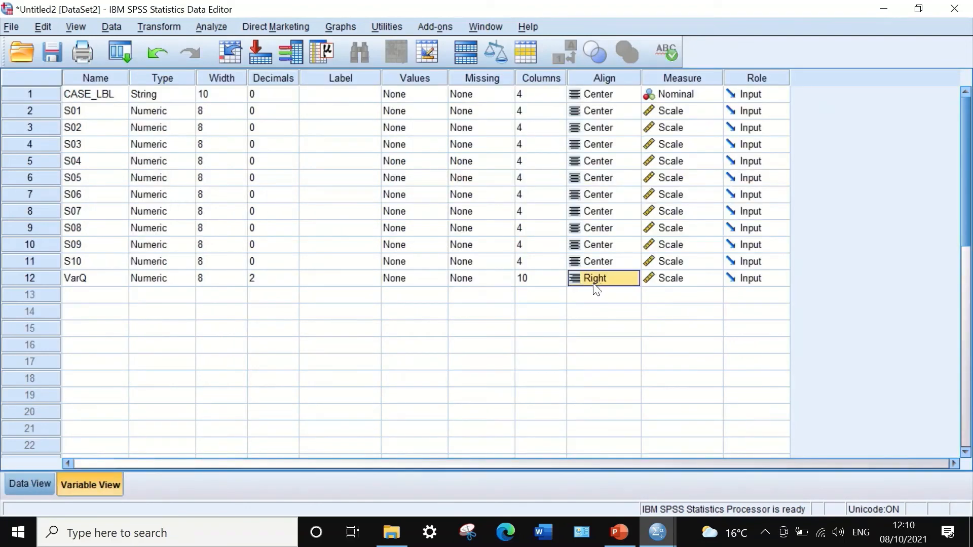
left_click(593, 282)
left_click(595, 323)
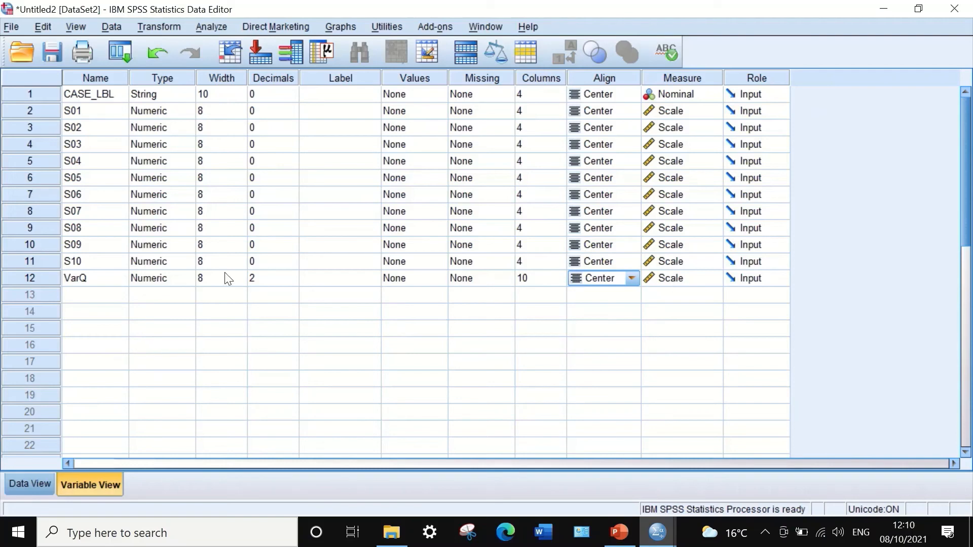
Step: Reduce the number of decimals of VarQ to 0
left_click(288, 286)
left_click(292, 282)
left_click(292, 283)
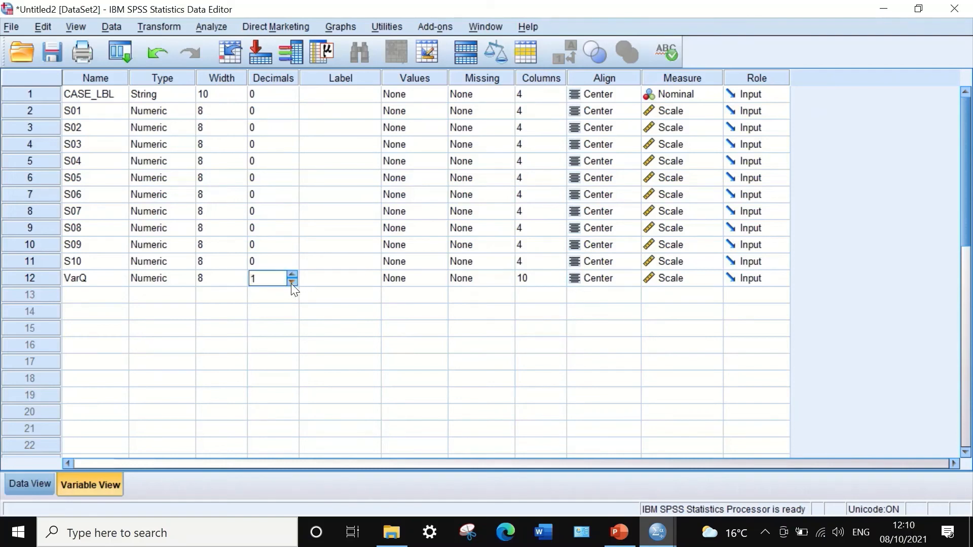
left_click(292, 283)
Step: Return to the data values and clear the VarQ value of the total score row (row 16)
left_click(43, 483)
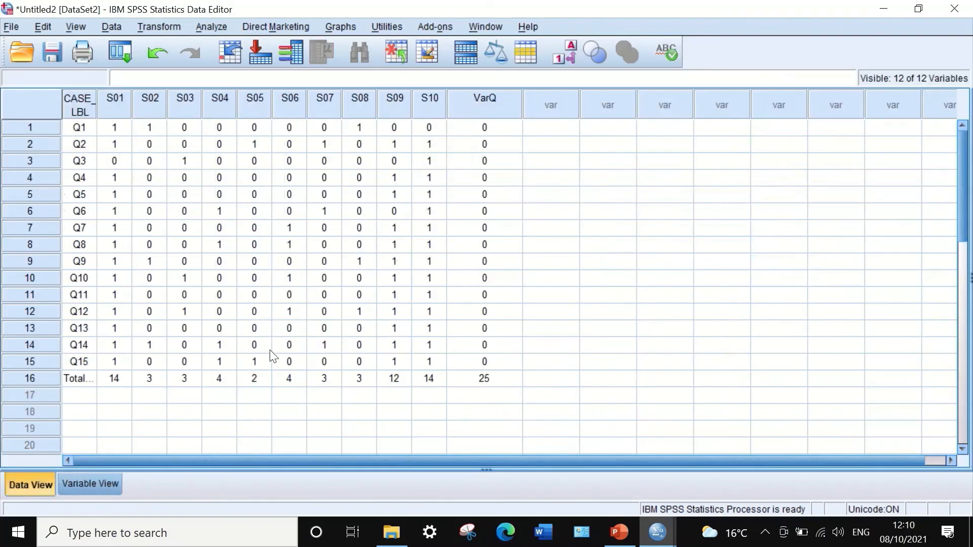
left_click(485, 380)
key("Delete")
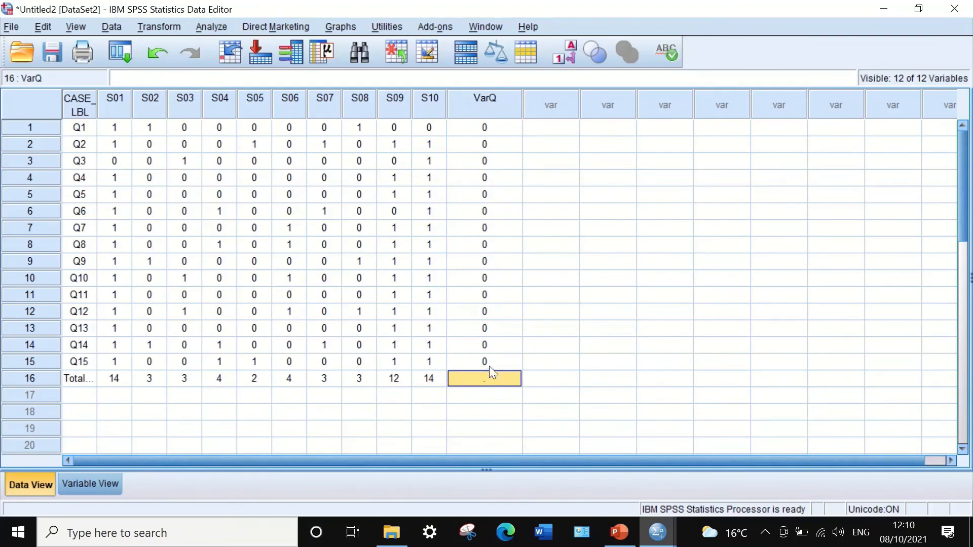
Step: Set the decimals of VarQ to 2 in the variable definitions and return to the data values
left_click(93, 482)
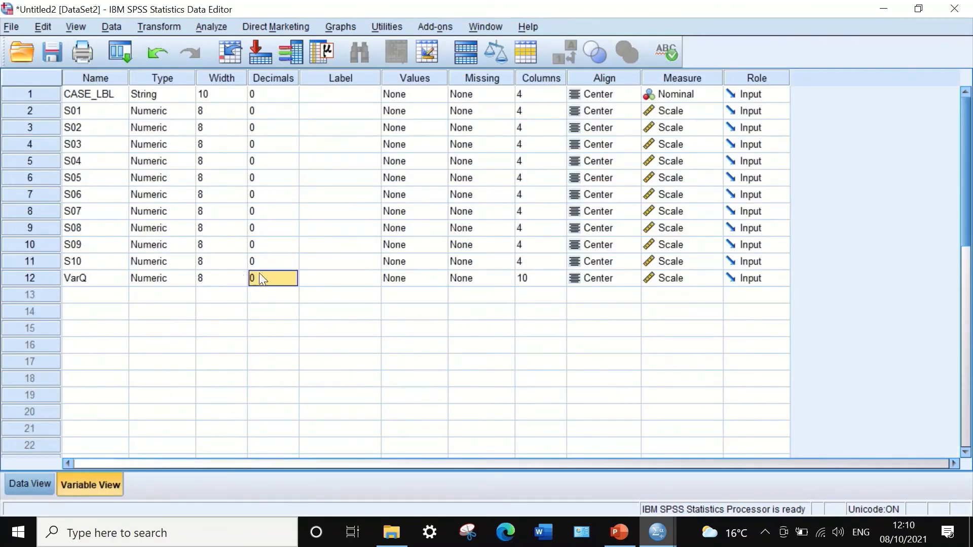
left_click(293, 276)
left_click(292, 275)
left_click(292, 274)
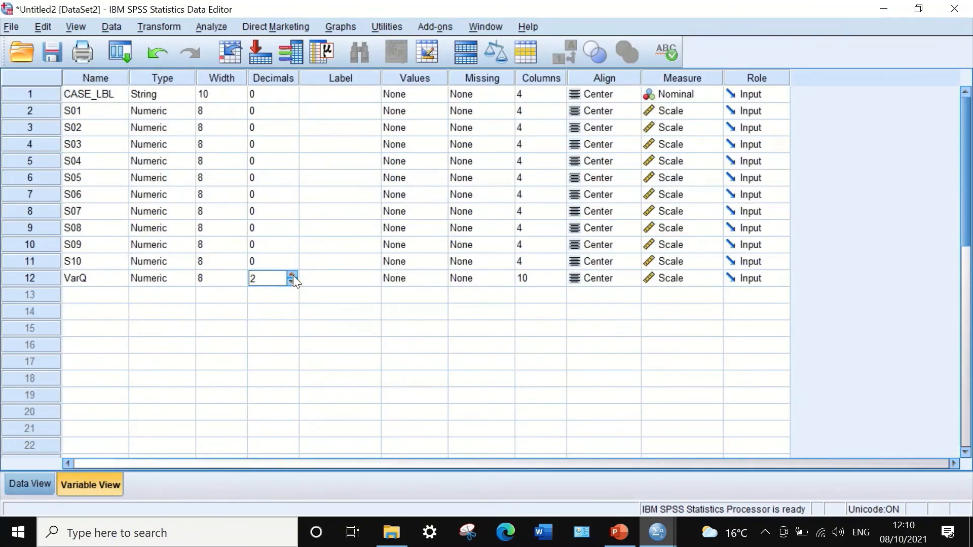
left_click(28, 484)
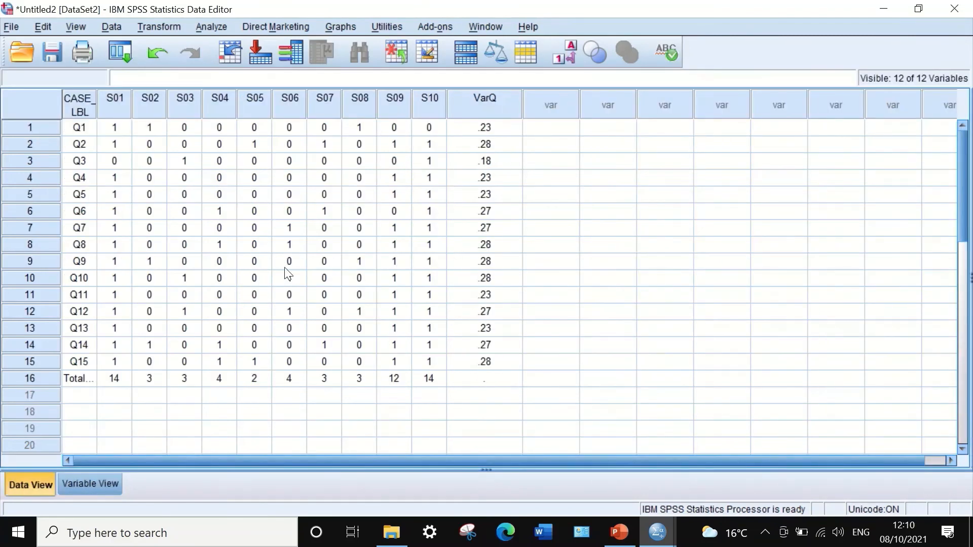
left_click(87, 485)
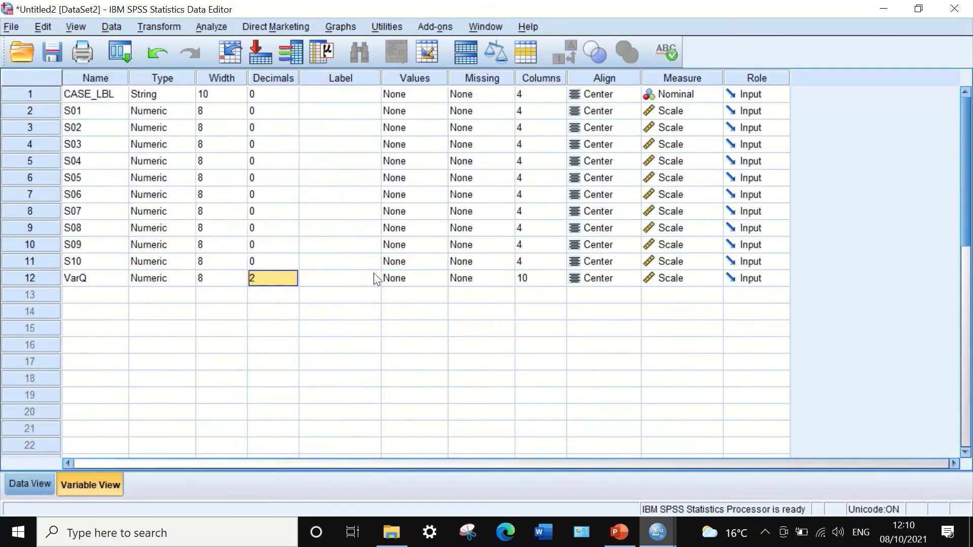
left_click(13, 486)
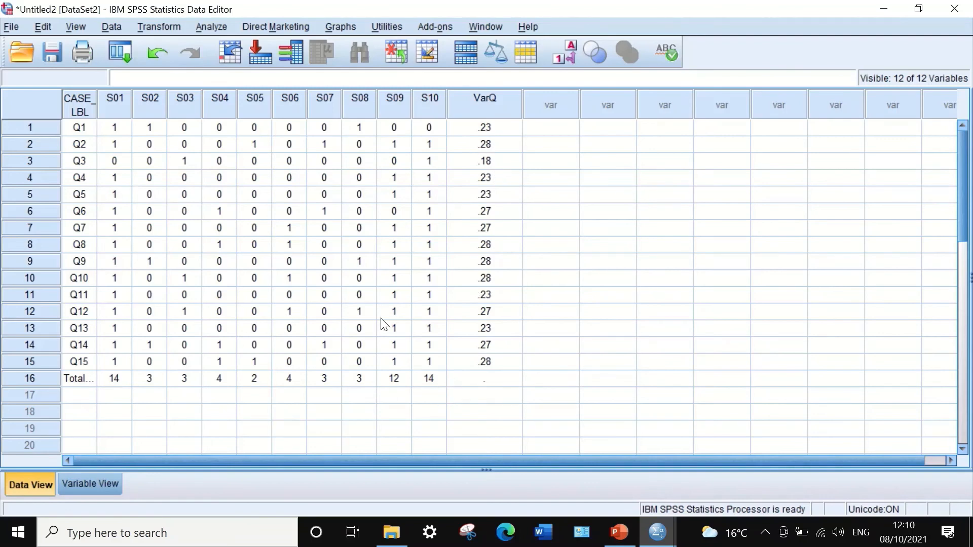
Step: Switch to PowerPoint to check the Cronbach's alpha formula, and return to the transposed dataset Untitled2 in SPSS
left_click(607, 538)
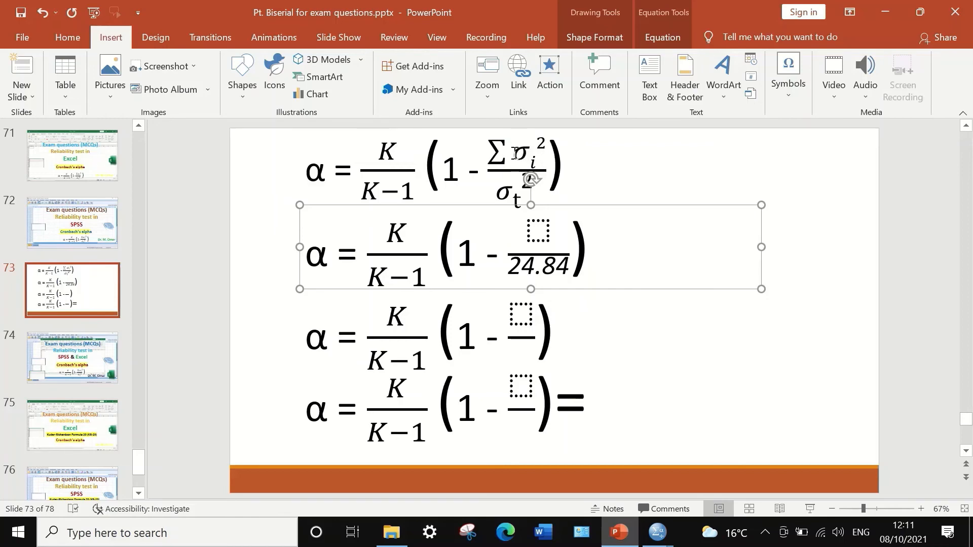
mouse_move(657, 532)
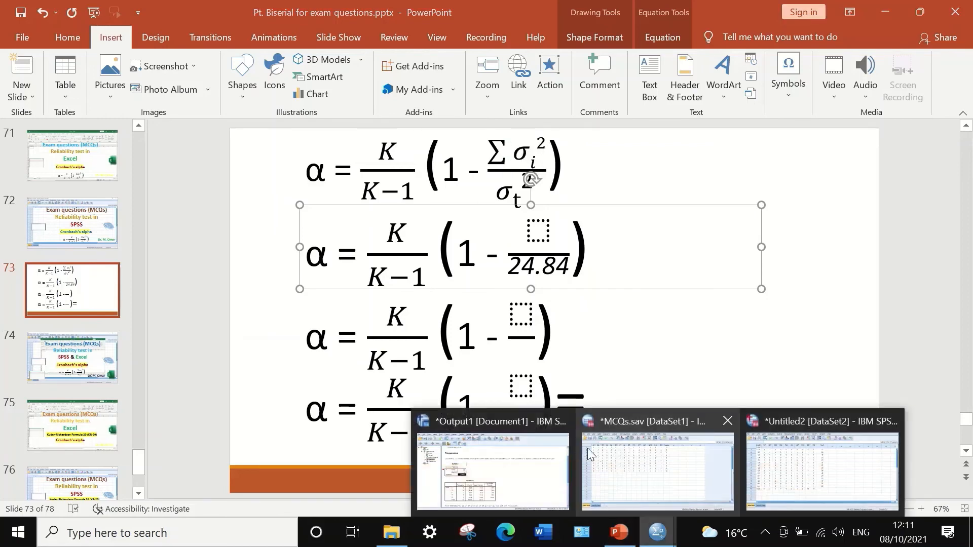
left_click(802, 457)
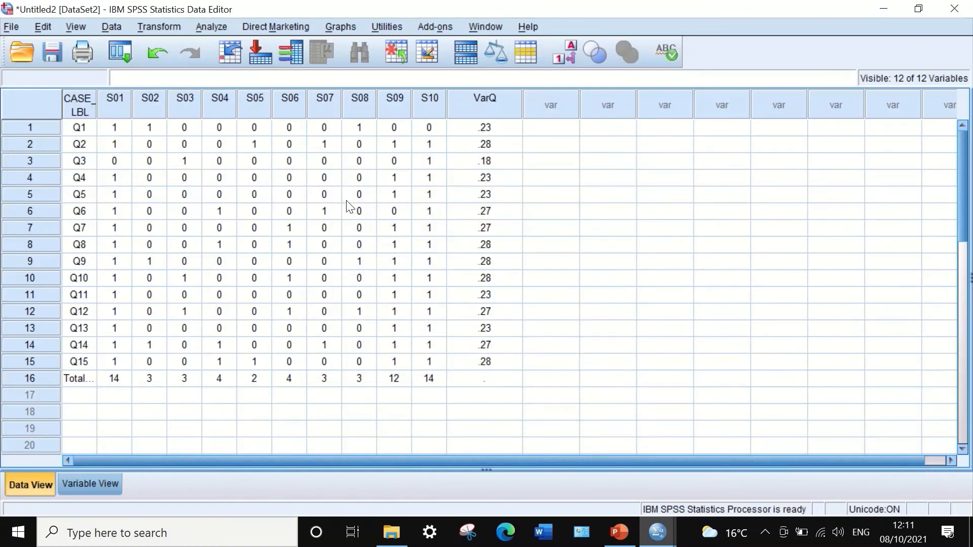
Step: Start a Frequencies analysis on the transposed dataset with VarQ as the only variable
left_click(208, 23)
mouse_move(235, 62)
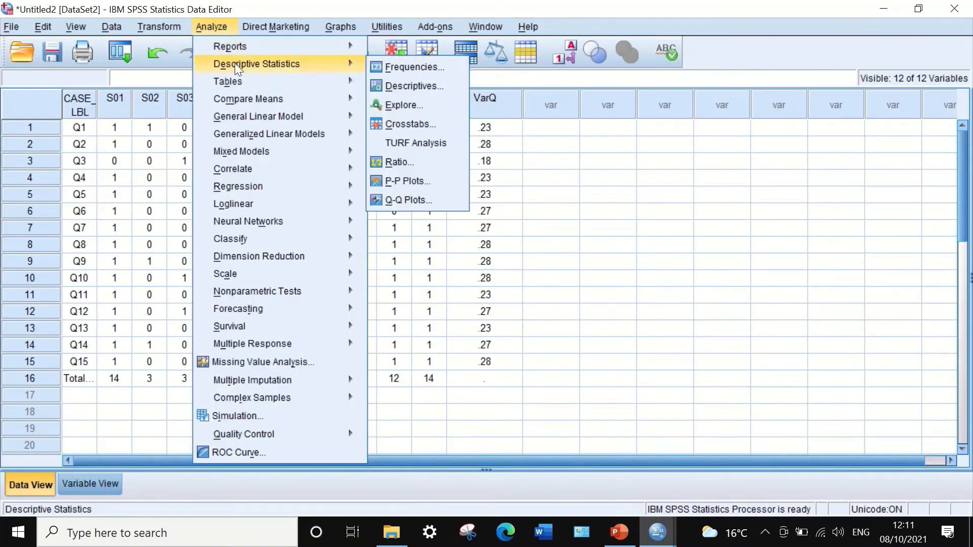
left_click(392, 67)
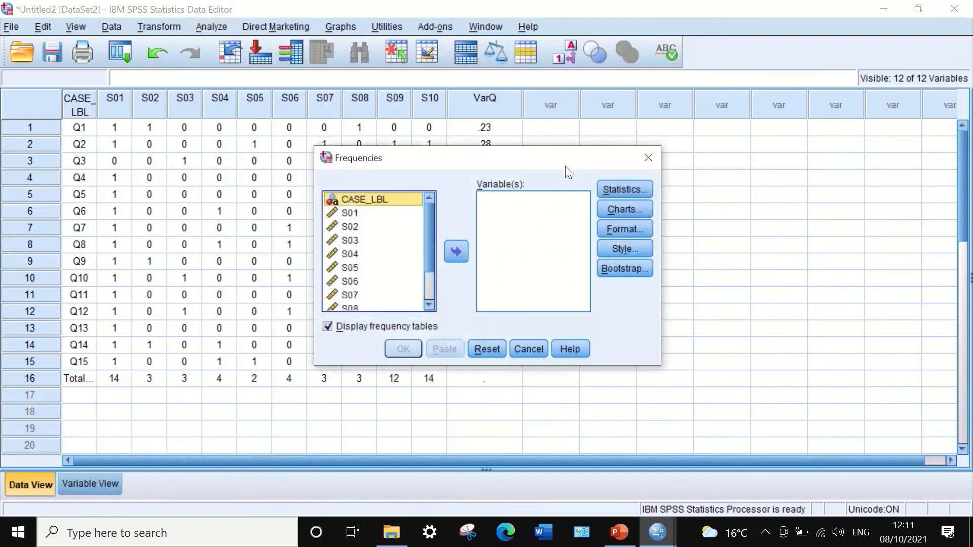
left_click_drag(427, 212, 430, 281)
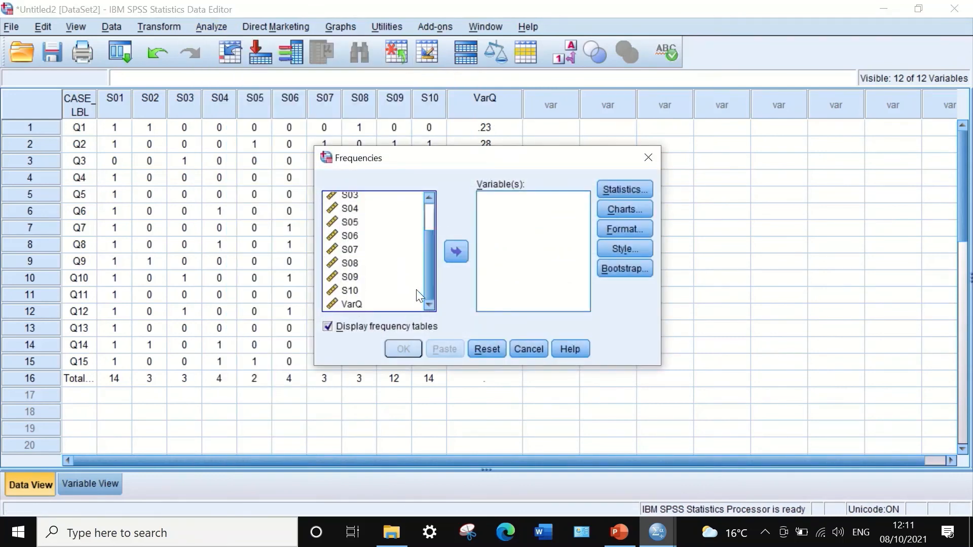
left_click(357, 304)
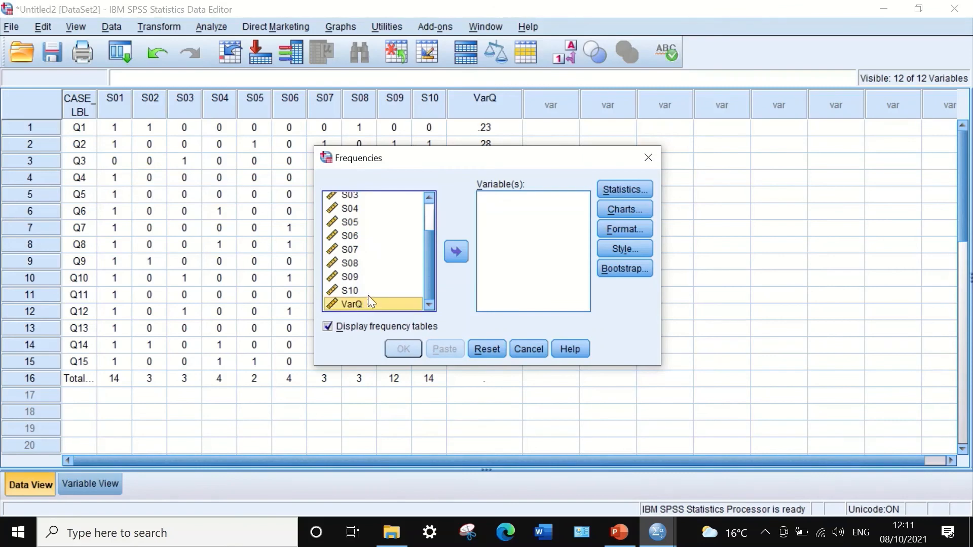
left_click(451, 250)
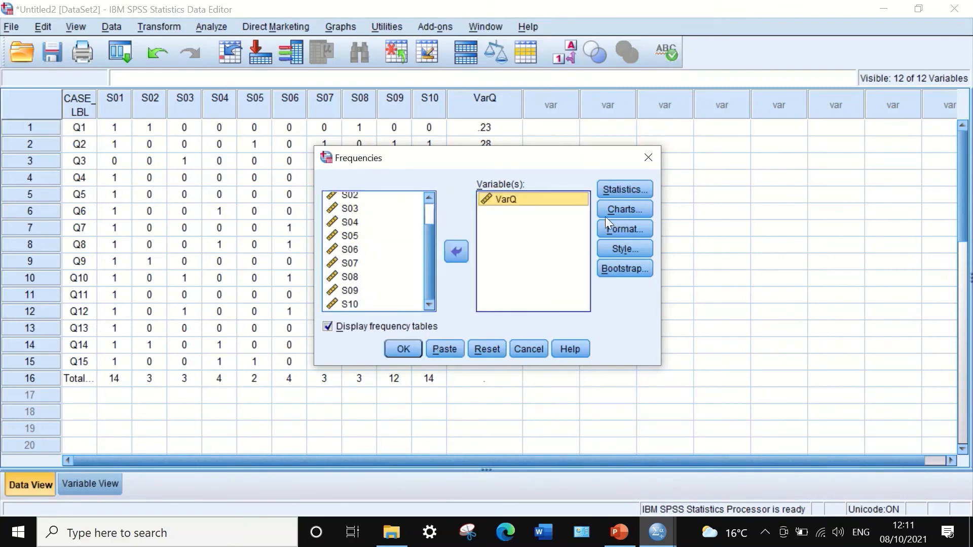
Step: Request the Sum statistic for VarQ and run the Frequencies analysis
left_click(613, 189)
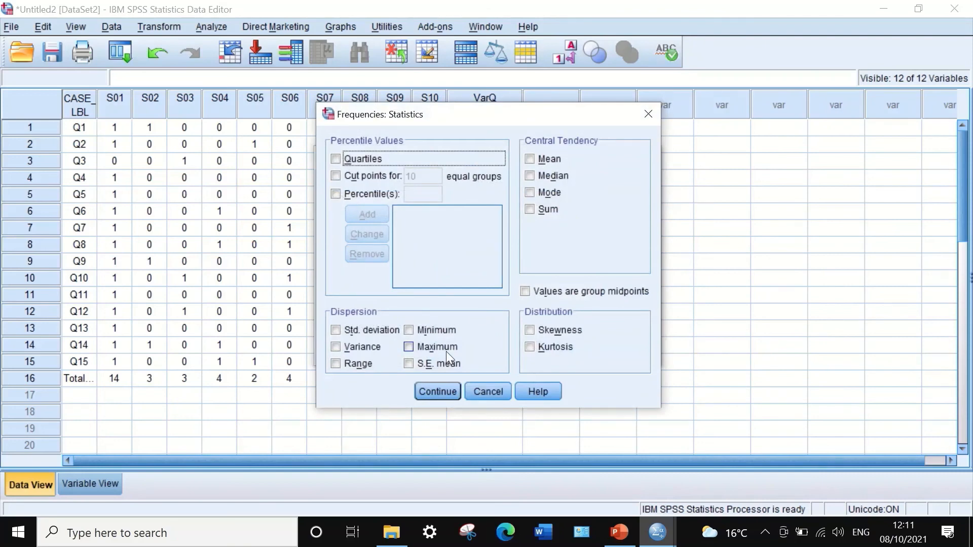
left_click(550, 210)
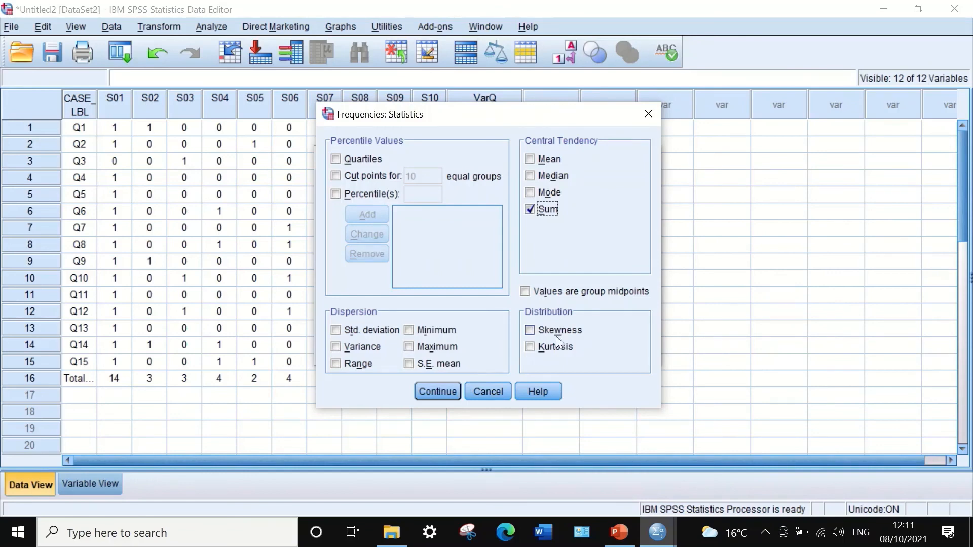
left_click(437, 392)
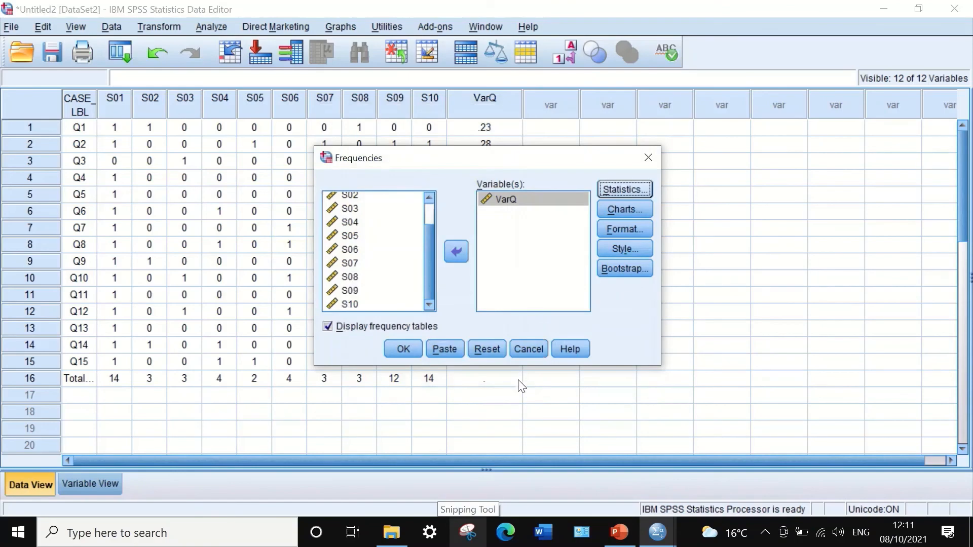
left_click(403, 349)
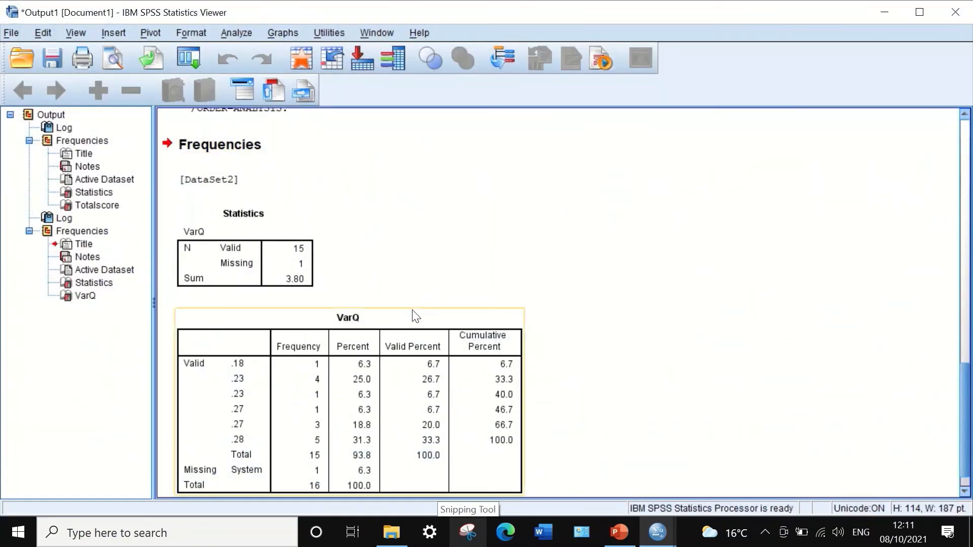
Step: Open the VarQ Statistics table in the output and inspect the Sum cell at full precision
scroll(412, 310, "down", 1)
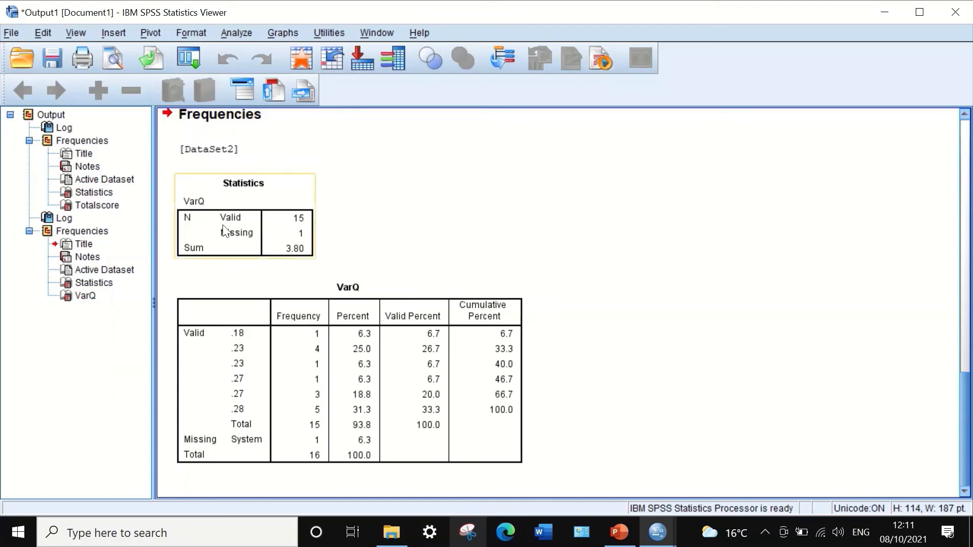
double_click(288, 252)
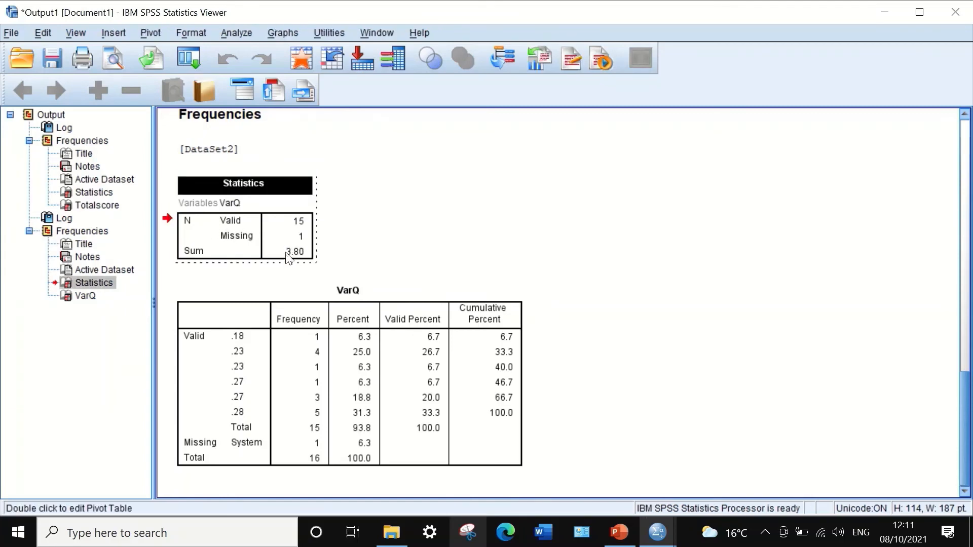
left_click(286, 253)
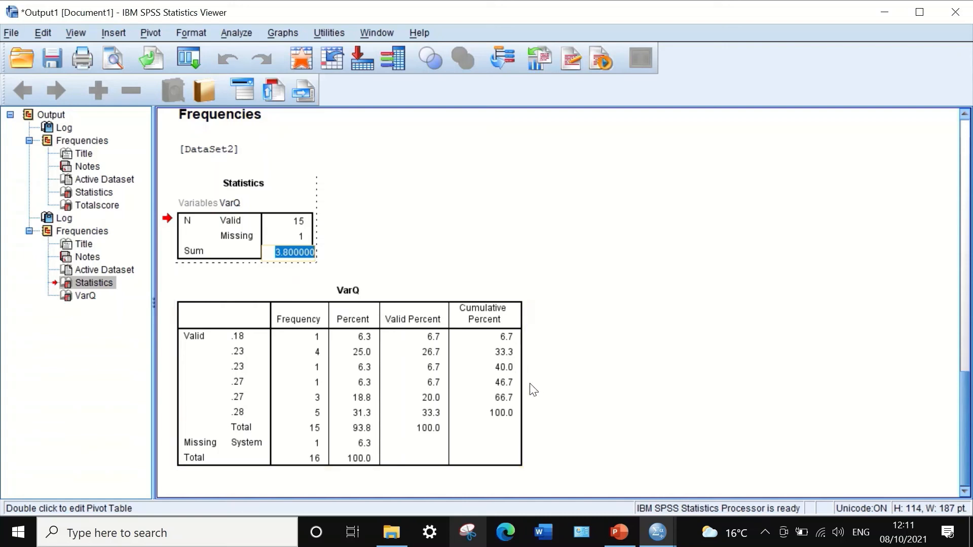
Step: Switch to PowerPoint and enter 3.80 as the numerator above 24.84 in the second alpha formula
left_click(626, 537)
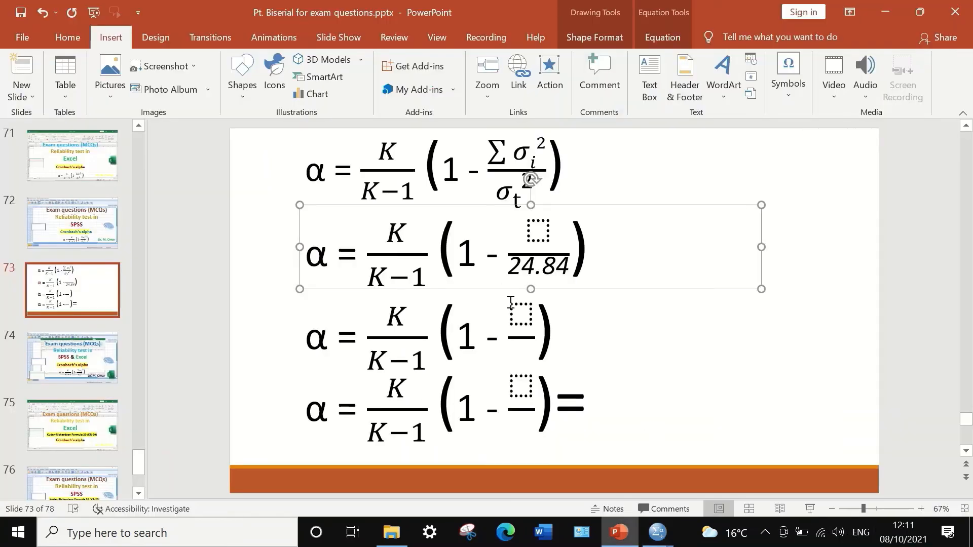
left_click(542, 229)
type("3.")
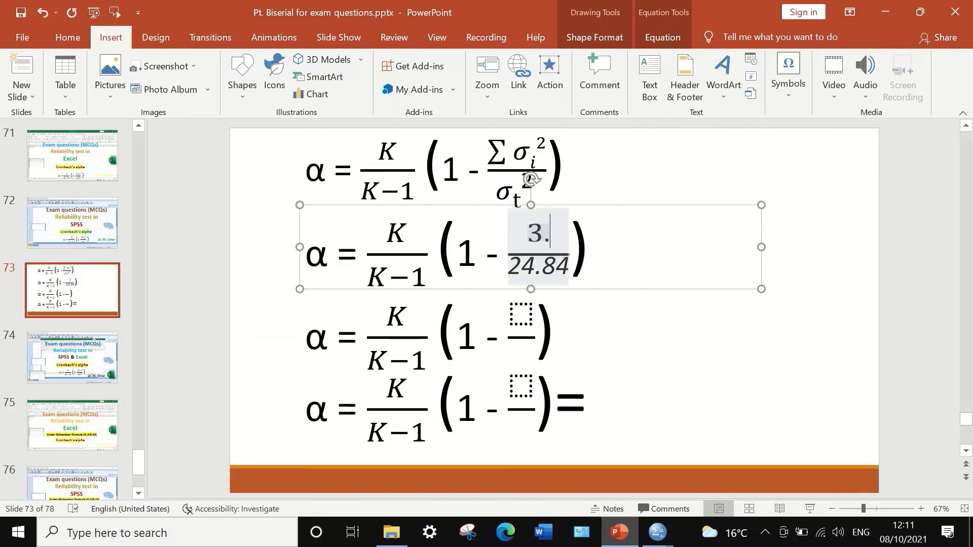
type("8")
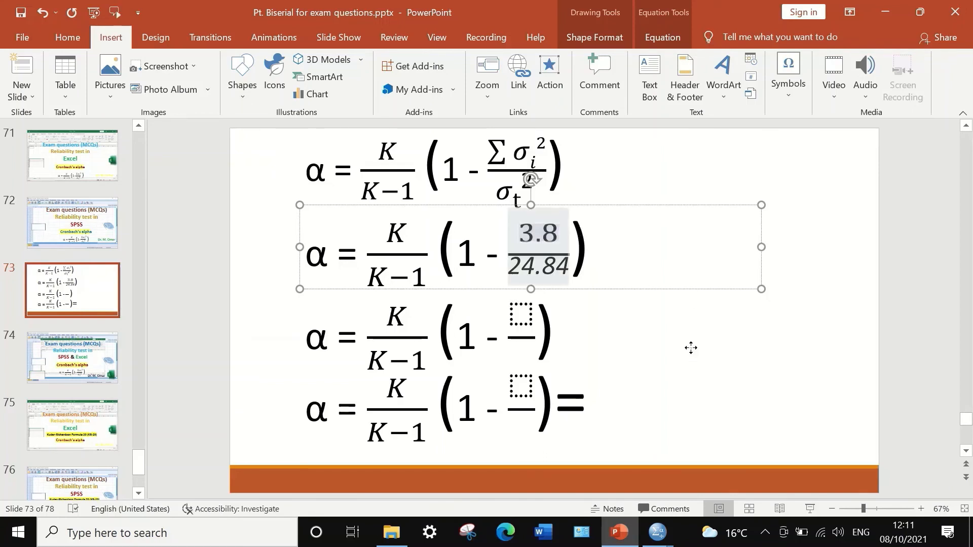
left_click(690, 349)
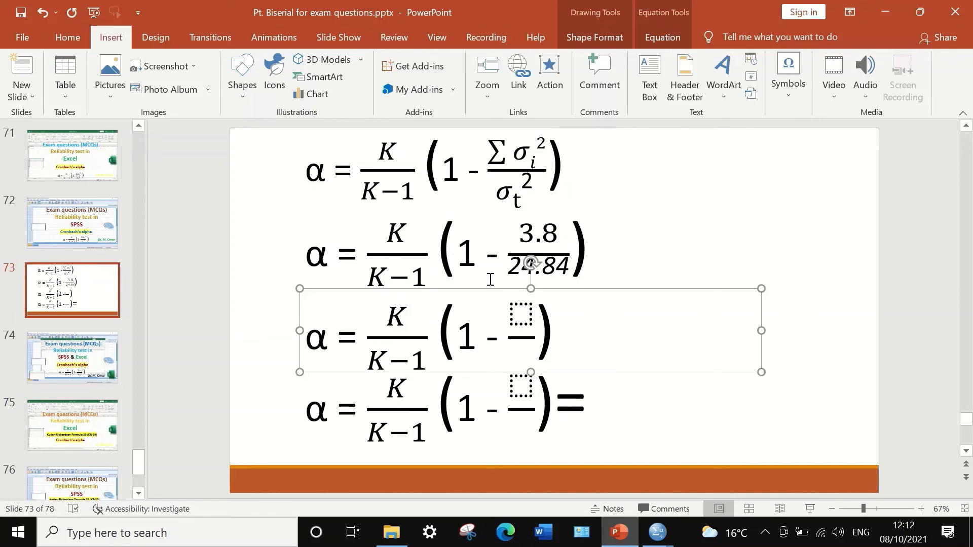
left_click(705, 223)
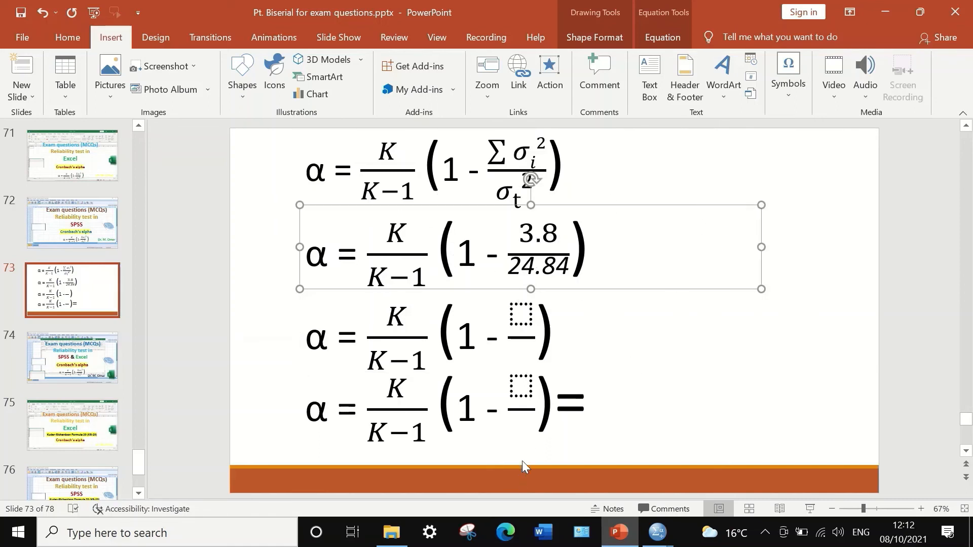
left_click(563, 237)
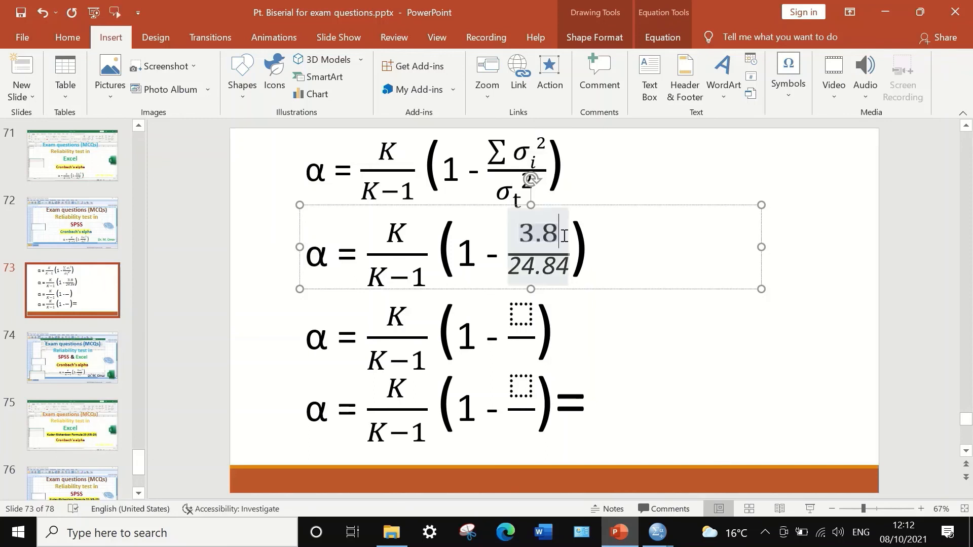
type("0")
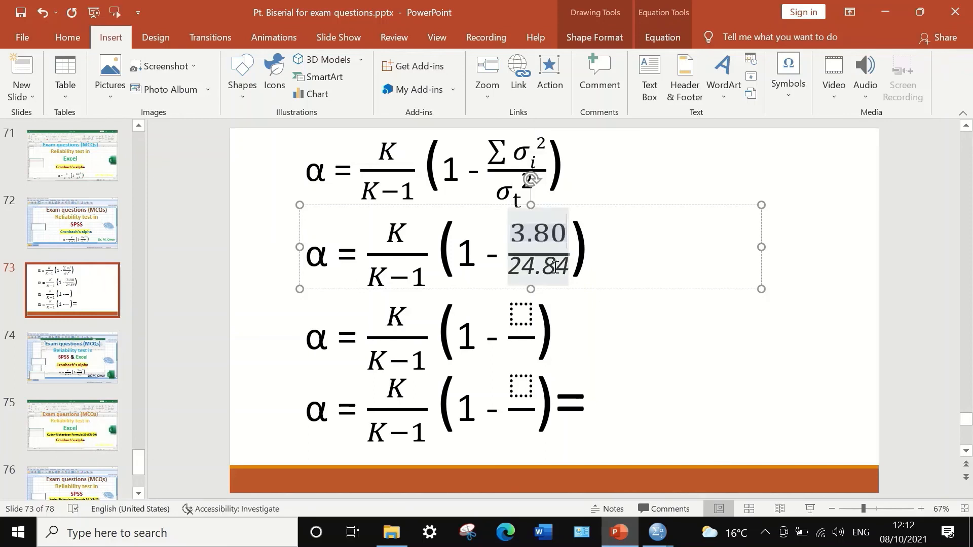
left_click(632, 321)
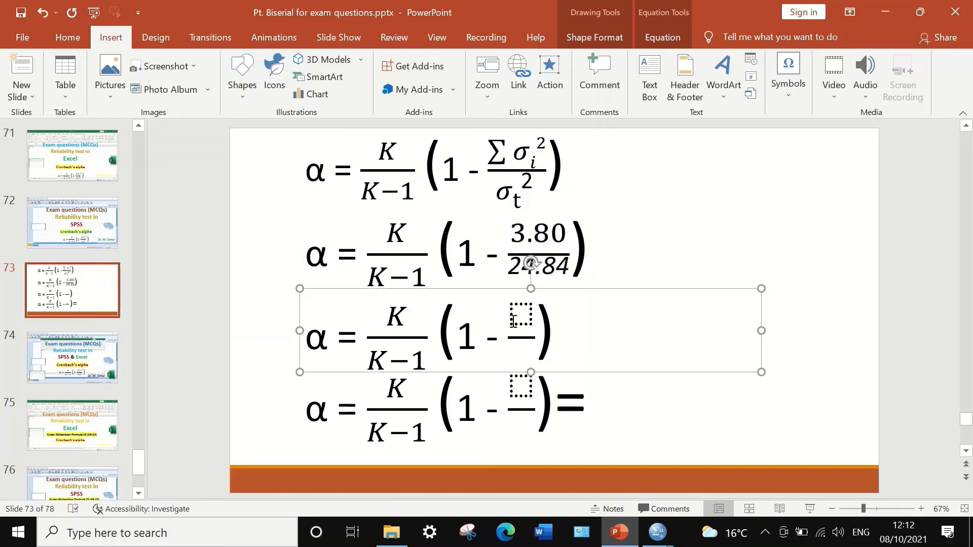